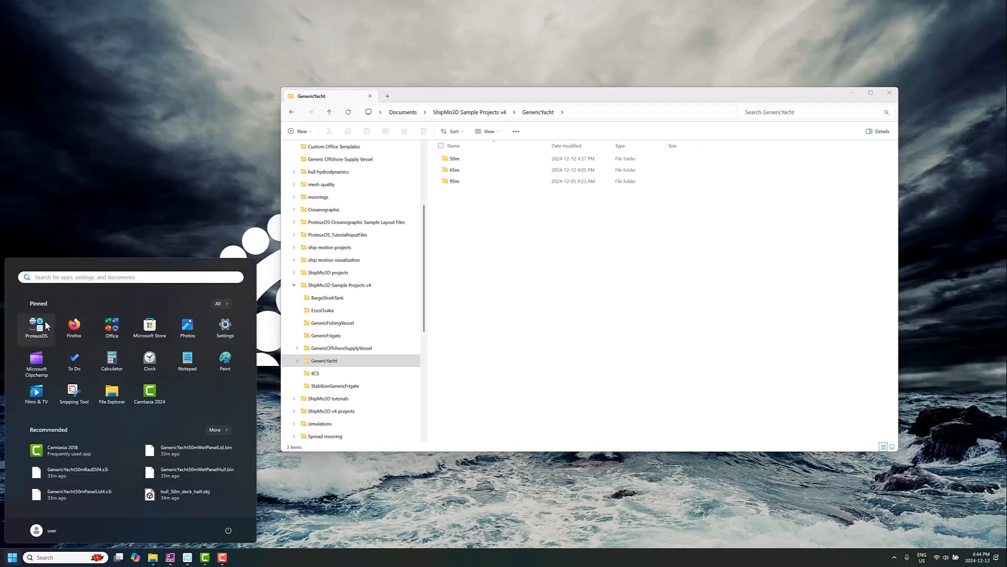
# Launch ShipMo3D and open the sample project GenericYacht50m4.s3p from the 50m folder.
pyautogui.click(36, 374)
pyautogui.click(152, 387)
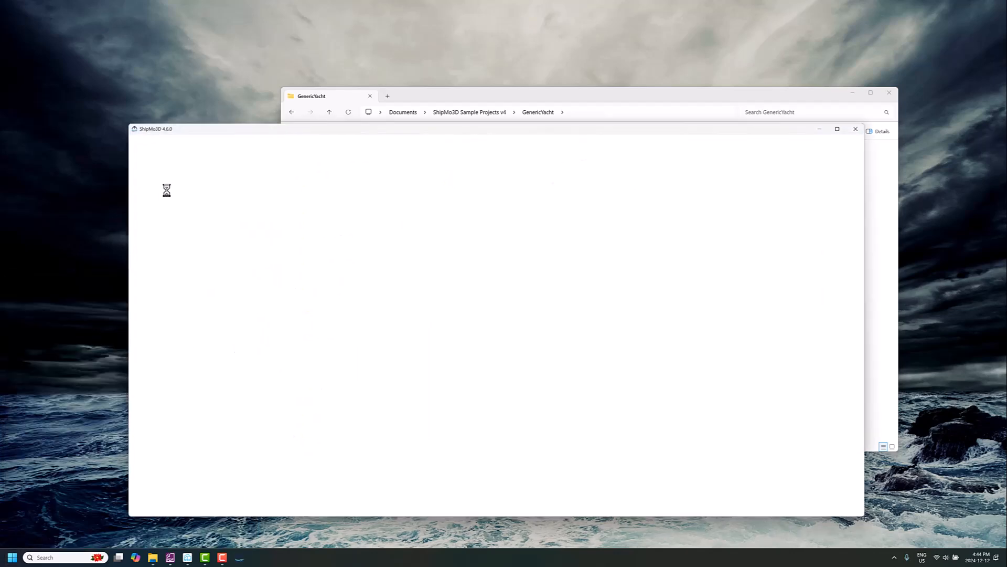
pyautogui.click(129, 136)
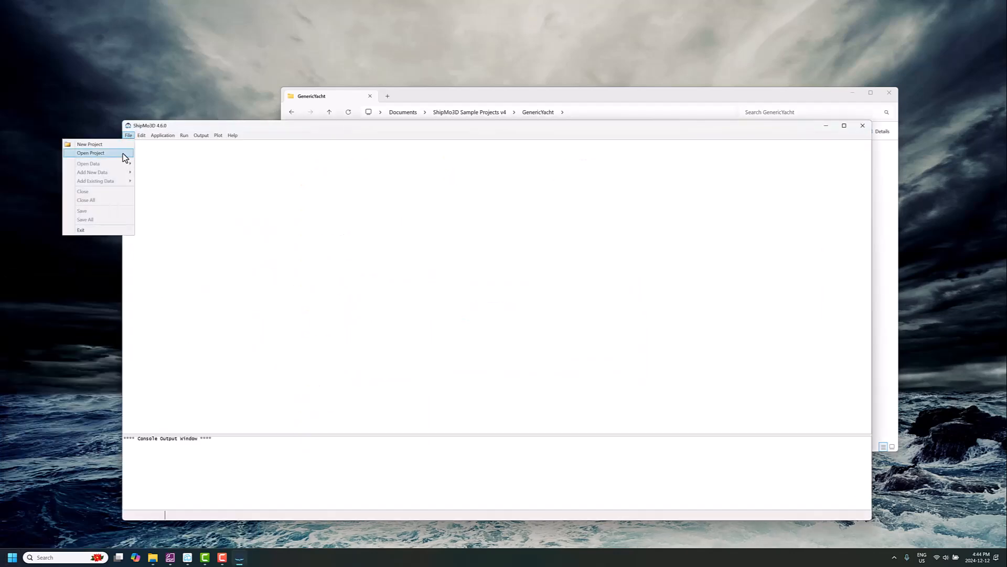
pyautogui.click(124, 153)
pyautogui.click(228, 195)
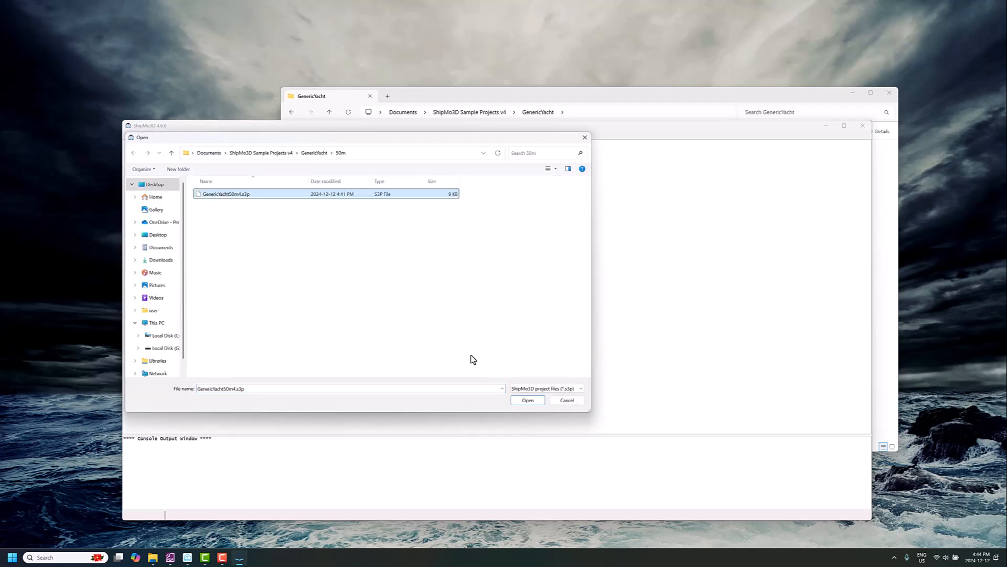
pyautogui.click(527, 401)
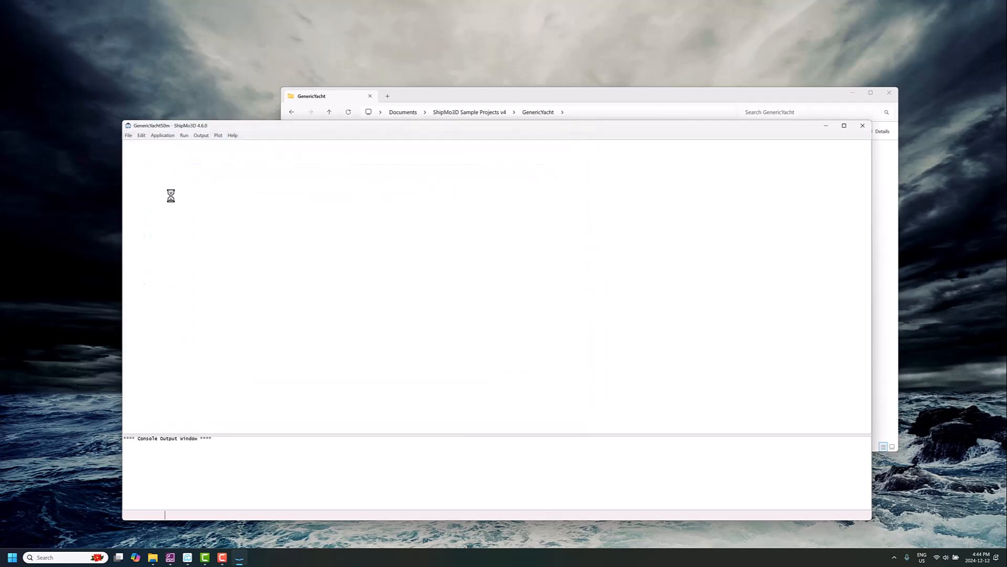
# Review the ship dimensions and height of CG on the Project, PanelHull, PanelLid, RadDif and BuildShip pages, then close ShipMo3D.
pyautogui.click(132, 144)
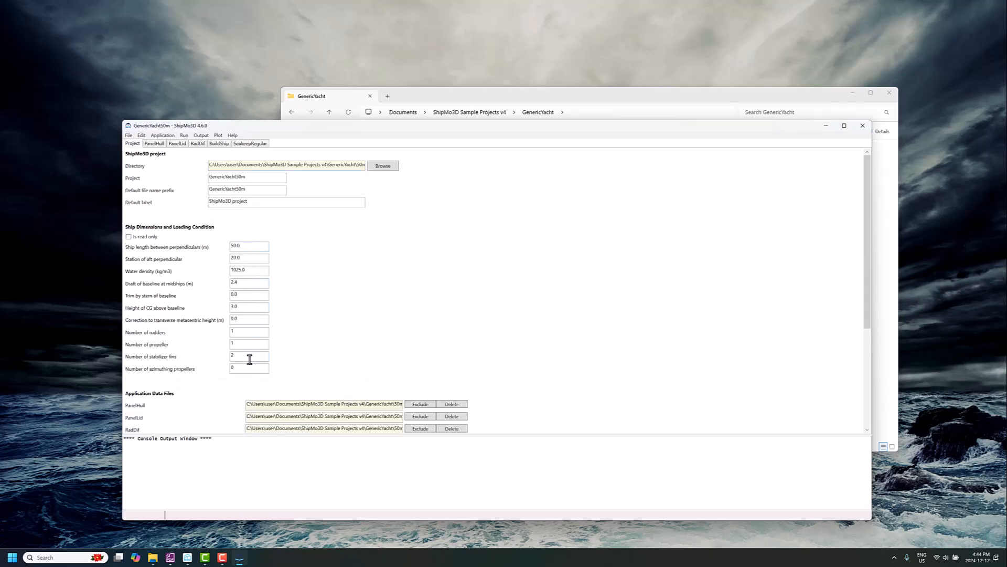
pyautogui.click(241, 306)
pyautogui.click(156, 145)
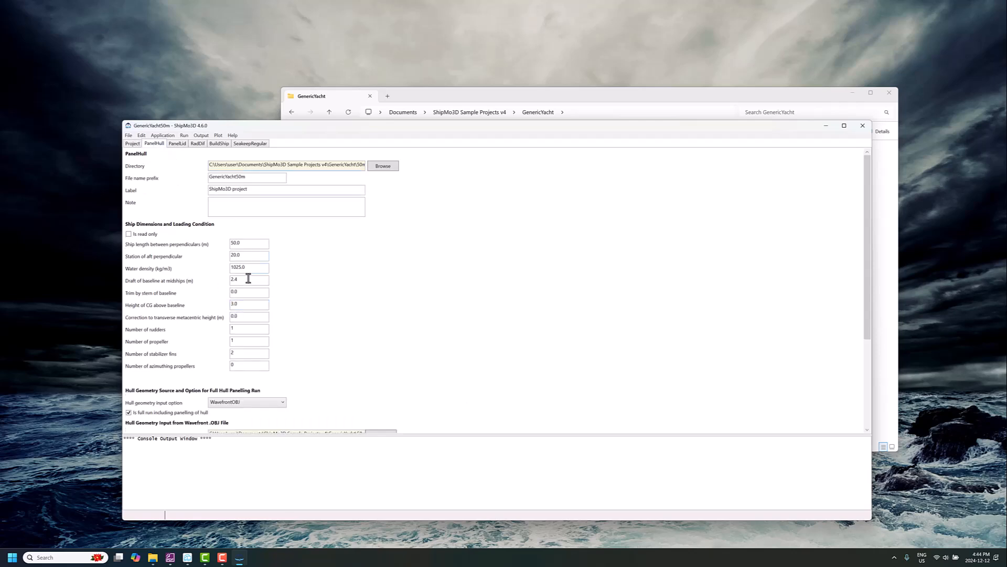
pyautogui.click(178, 146)
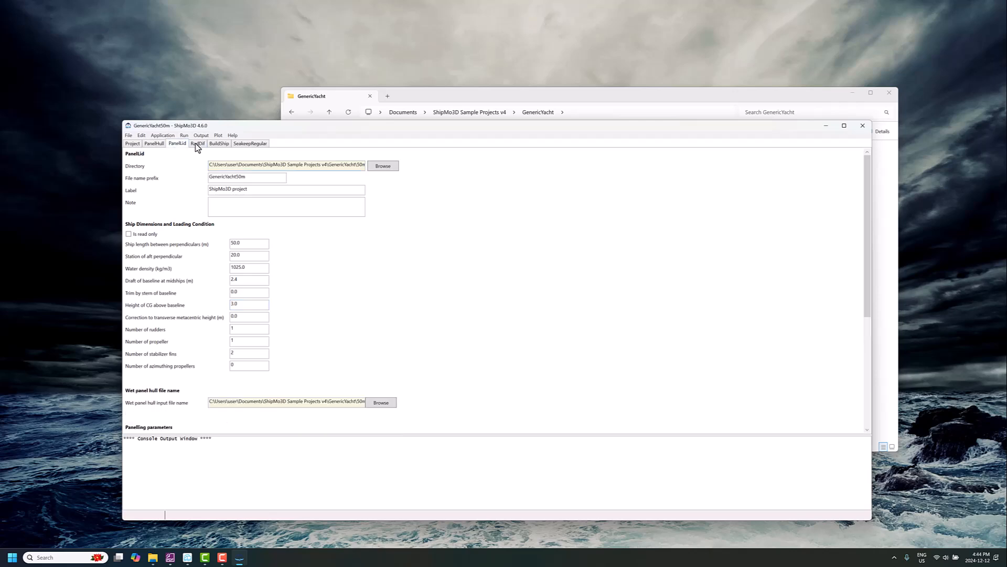
pyautogui.click(199, 145)
pyautogui.click(220, 146)
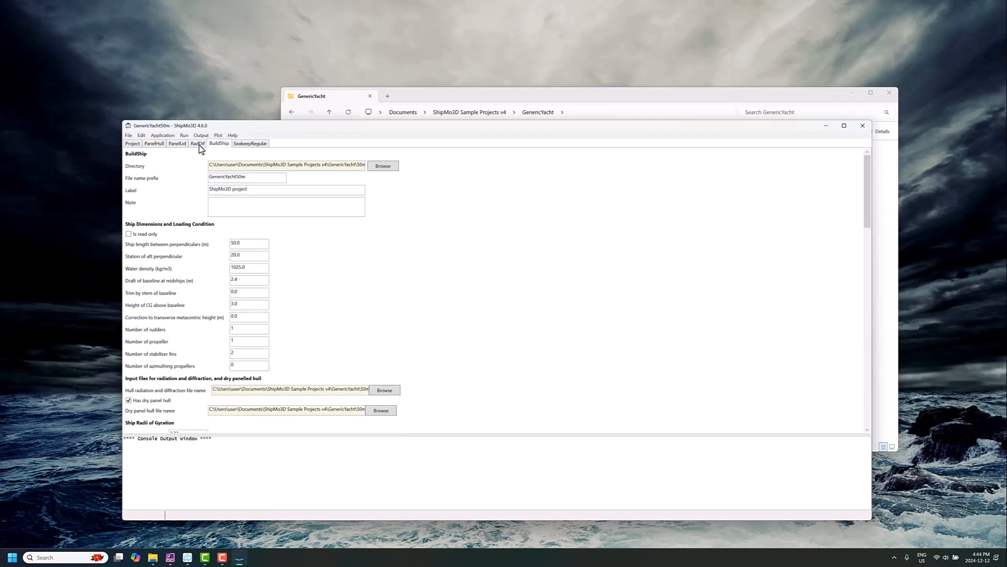
pyautogui.click(199, 146)
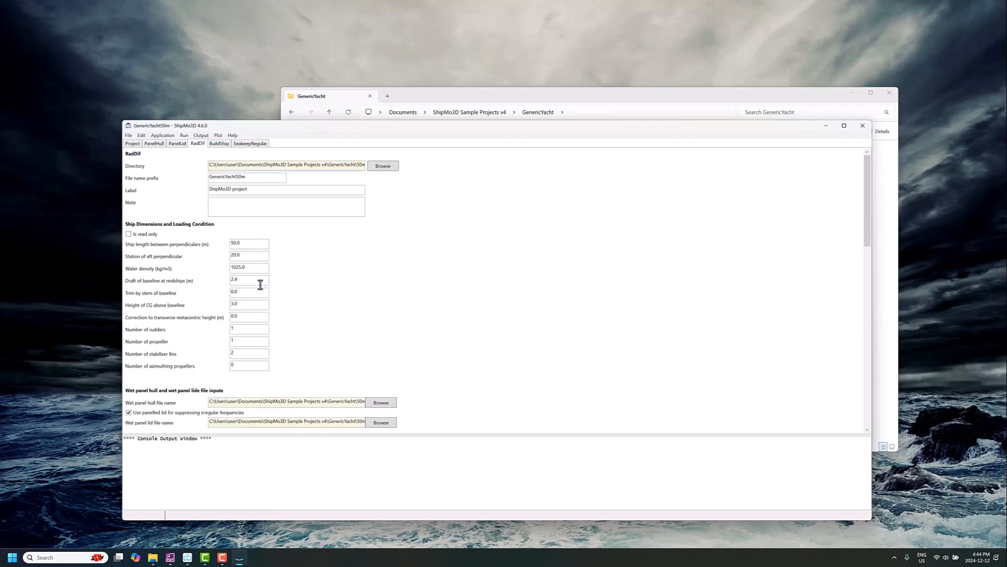
pyautogui.click(240, 308)
pyautogui.click(250, 307)
pyautogui.click(862, 128)
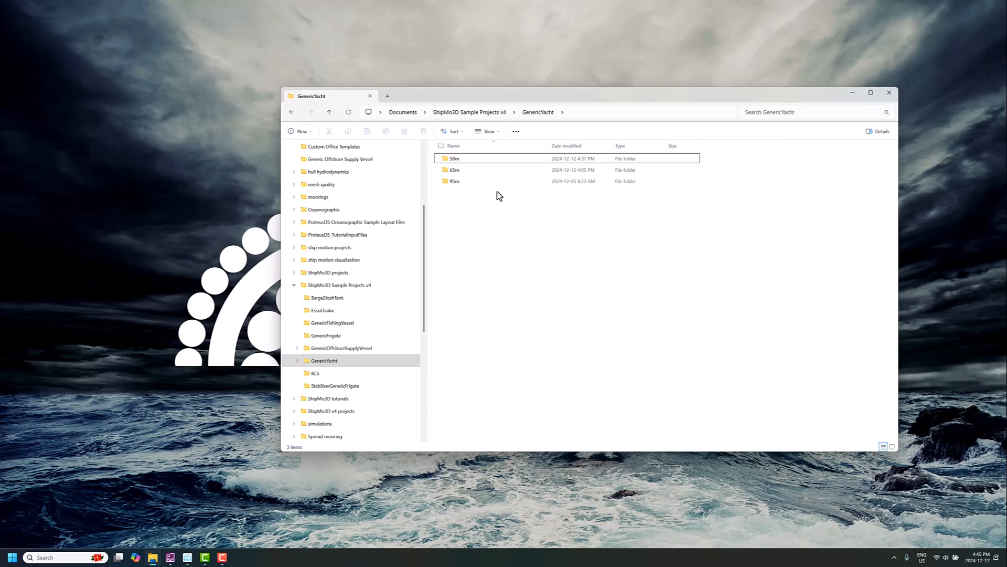
# Copy the sample yacht's 50m folder into the GenericYacht folder under ShipMo3D v4 projects.
pyautogui.click(485, 162)
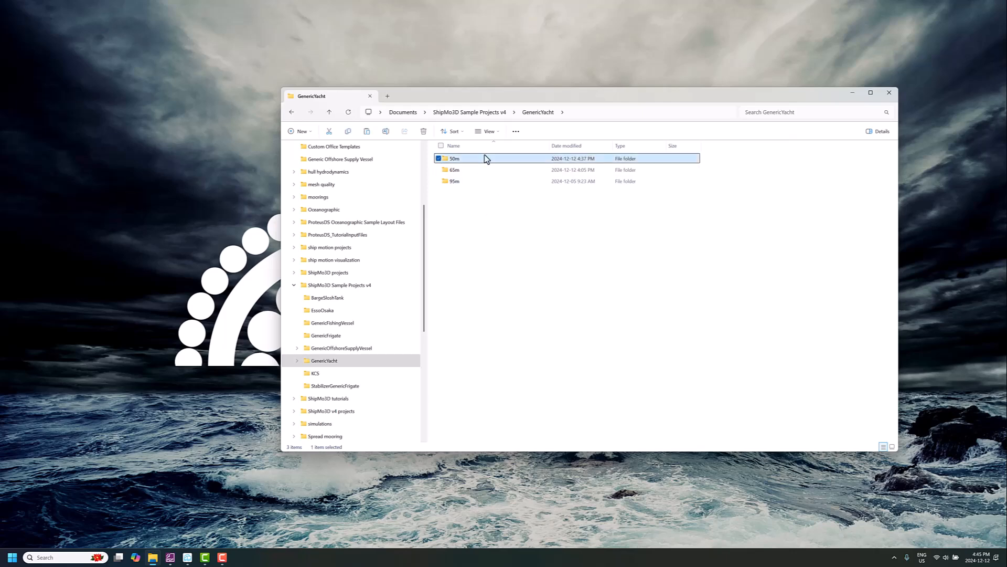
pyautogui.click(406, 116)
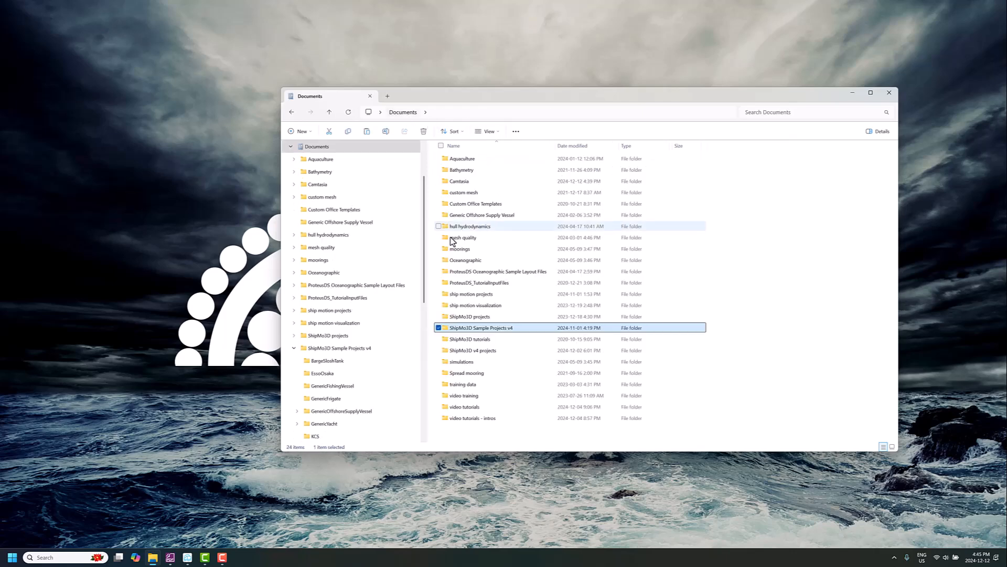
pyautogui.doubleClick(493, 349)
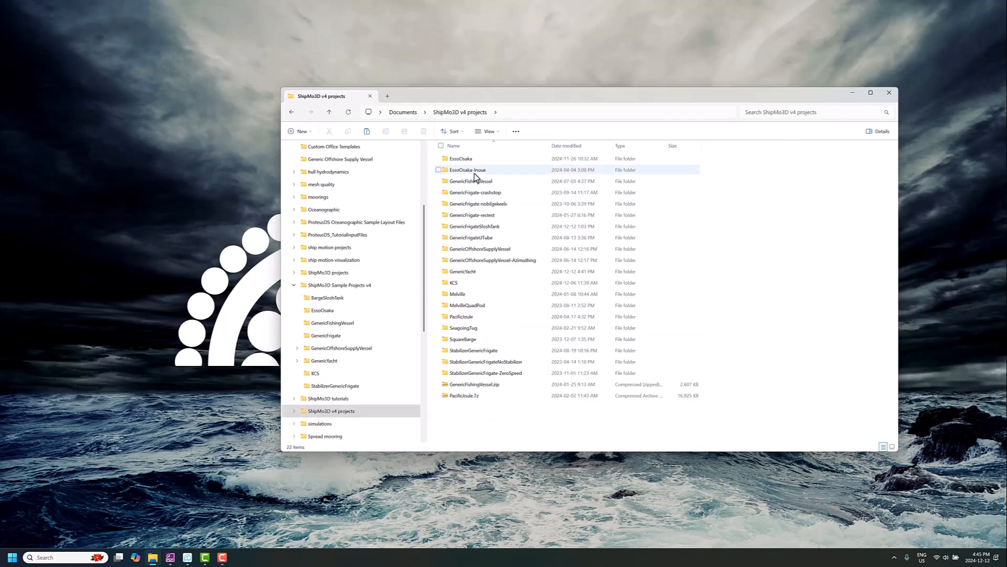
pyautogui.doubleClick(461, 272)
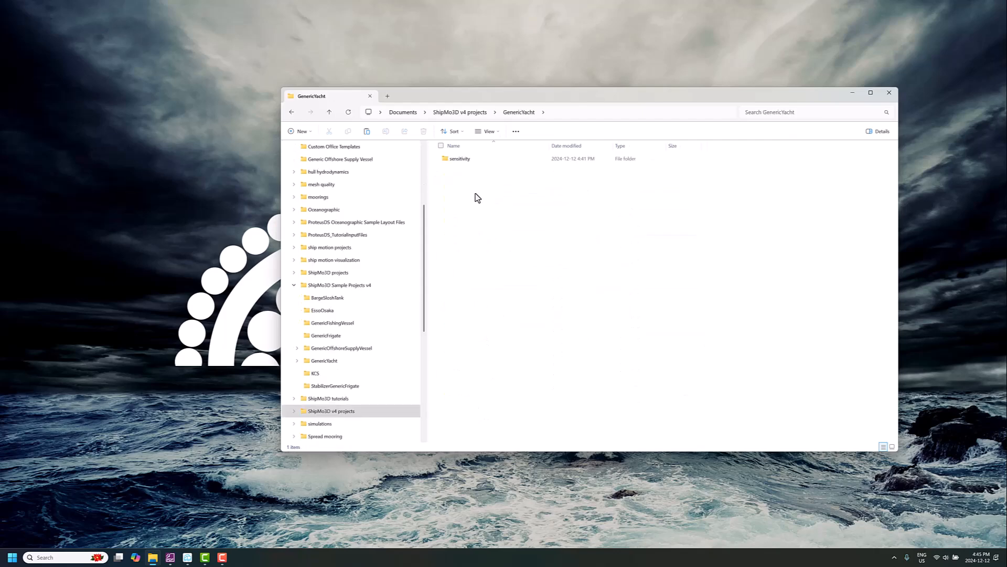
pyautogui.hotkey('ctrl', 'v')
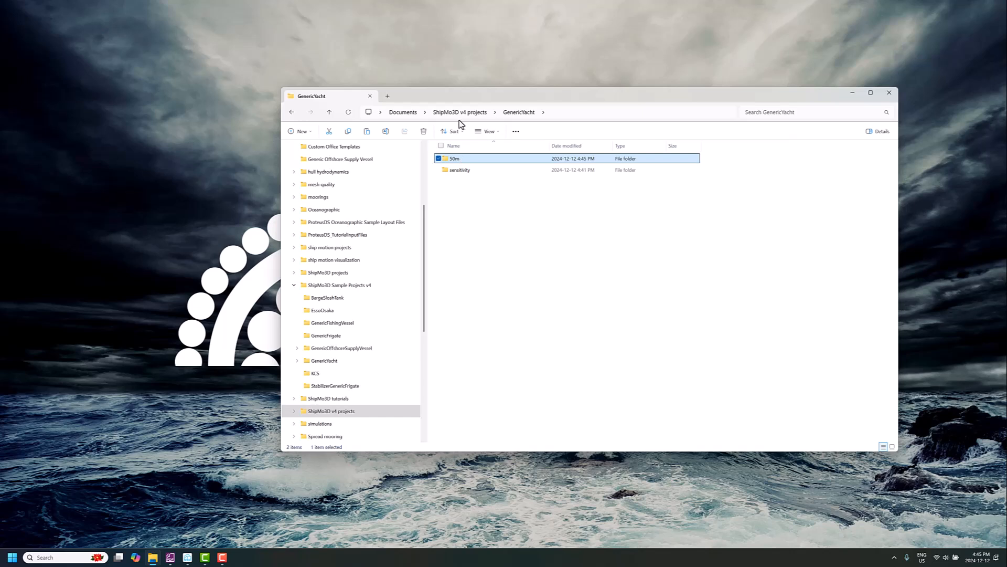
# Rename the copied 50m folder as 50m-VCG1.
pyautogui.press('F2')
pyautogui.click(470, 159)
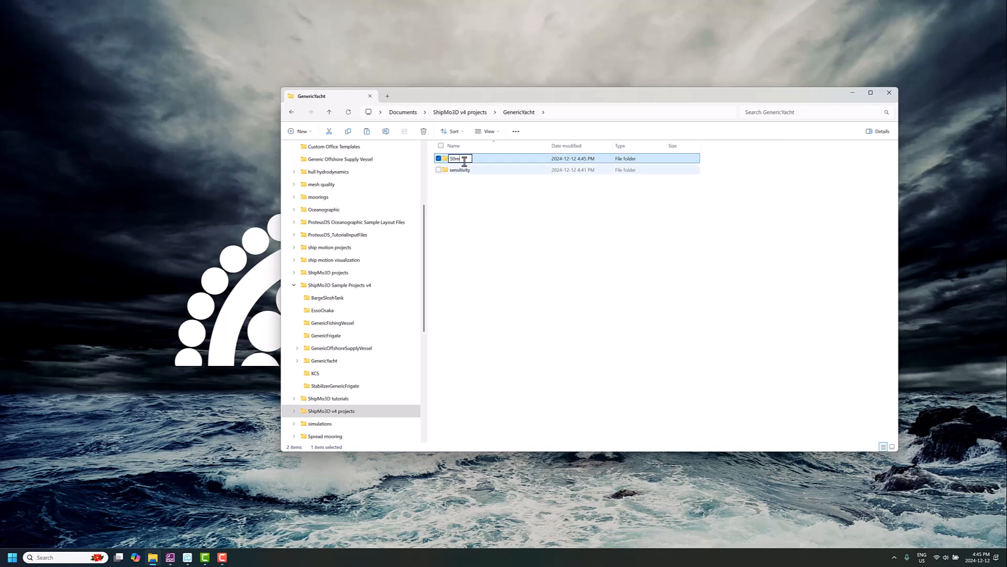
pyautogui.write('-VCG')
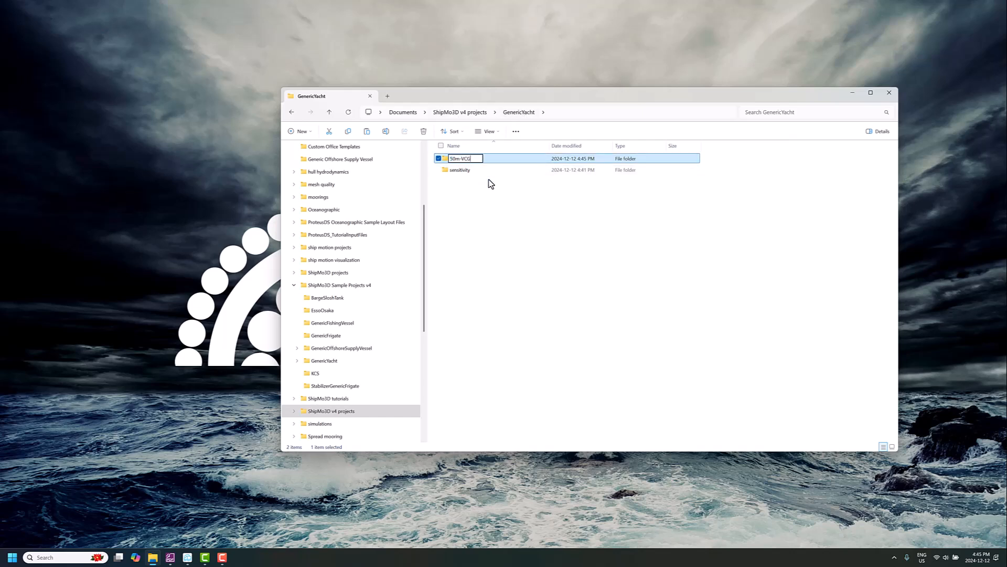
pyautogui.write('1')
pyautogui.press('Return')
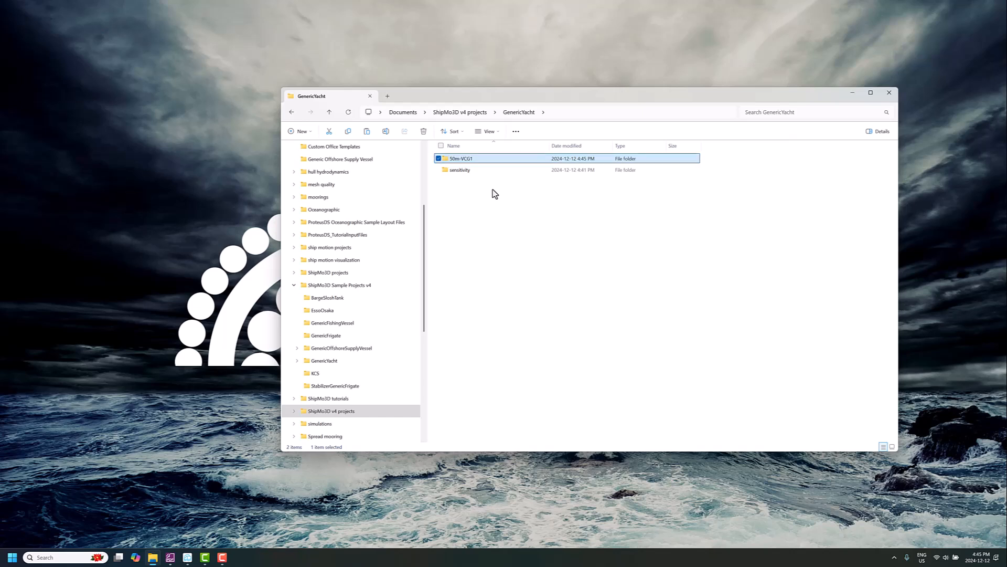
# Duplicate the 50m-VCG1 folder and name the copy 50m-VCG2.
pyautogui.hotkey('ctrl', 'c')
pyautogui.hotkey('ctrl', 'v')
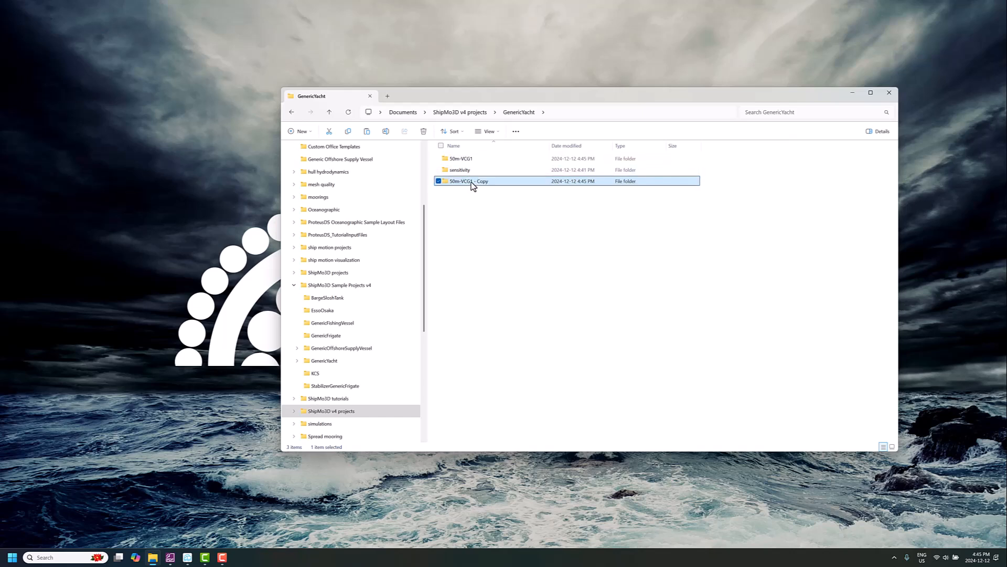
pyautogui.press('F2')
pyautogui.write('50m-VCG2')
pyautogui.press('Return')
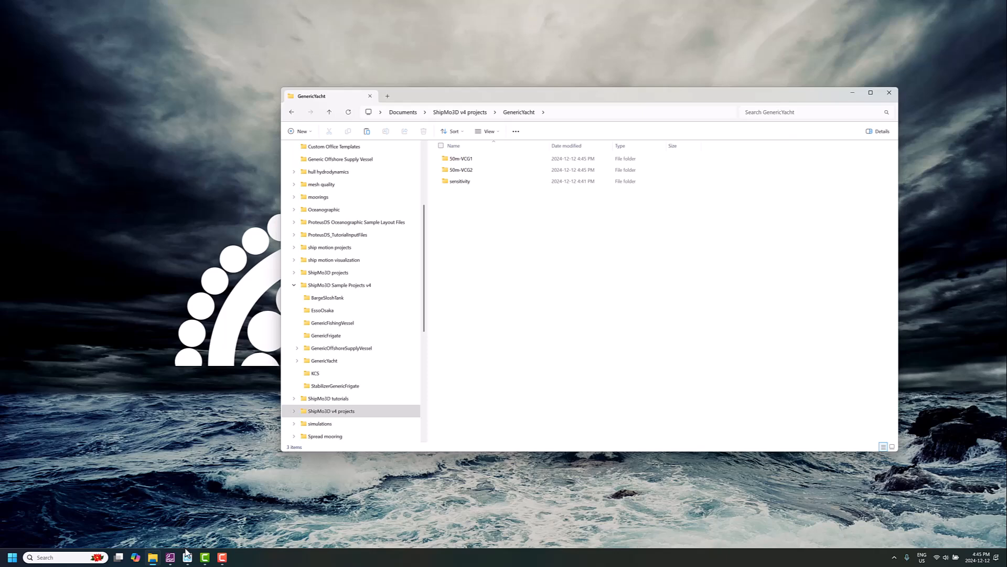
# Switch to a new ShipMo3D session.
pyautogui.click(12, 558)
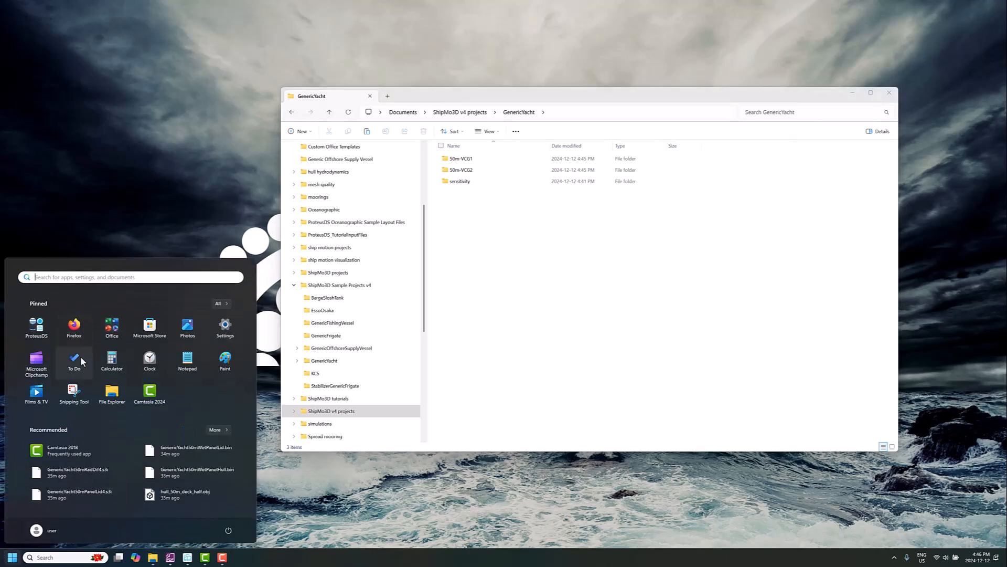
pyautogui.click(37, 325)
pyautogui.click(150, 383)
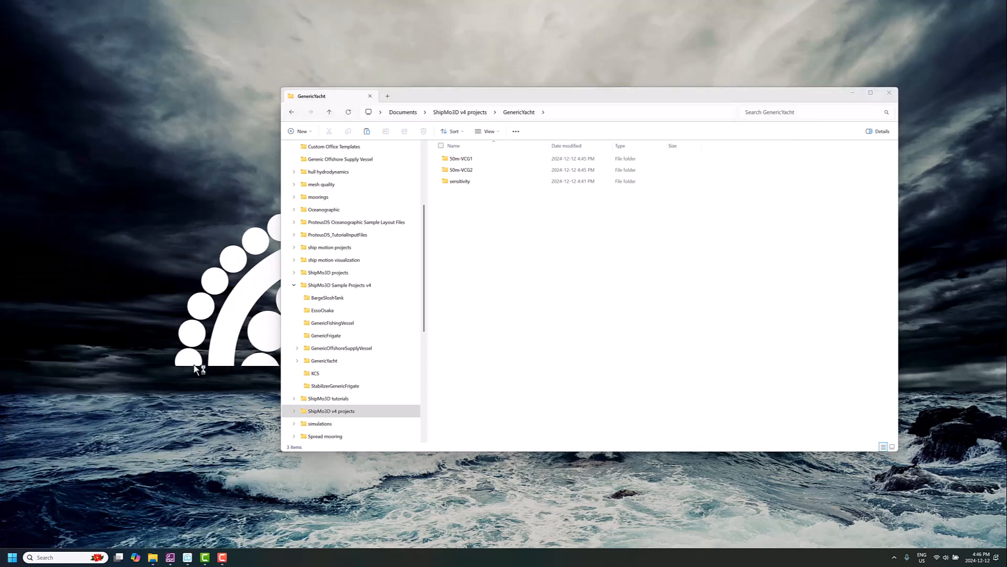
# Open GenericYacht50m4.s3p from ShipMo3D v4 projects, GenericYacht, 50m-VCG1, and accept the update of its directory data.
pyautogui.click(19, 26)
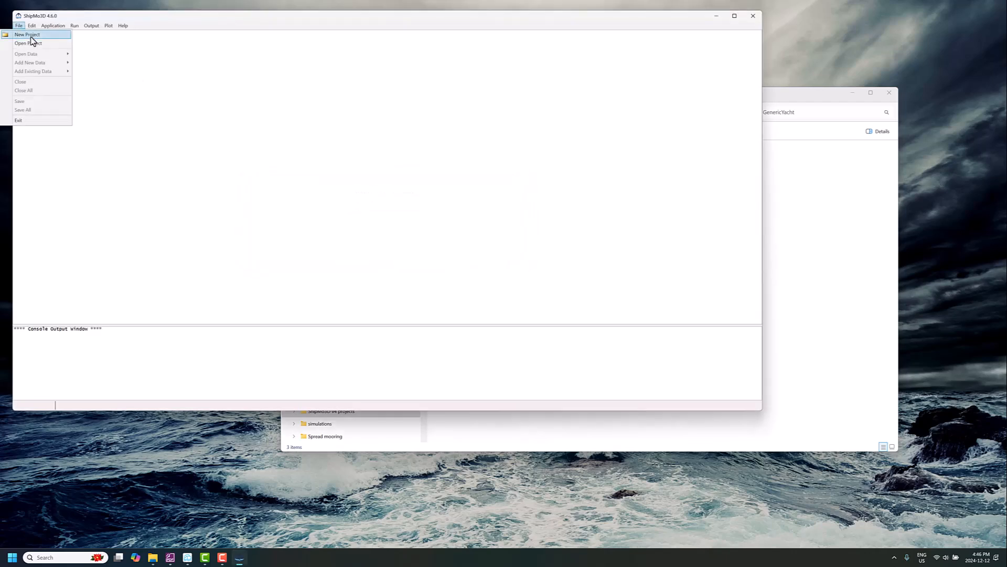
pyautogui.click(32, 43)
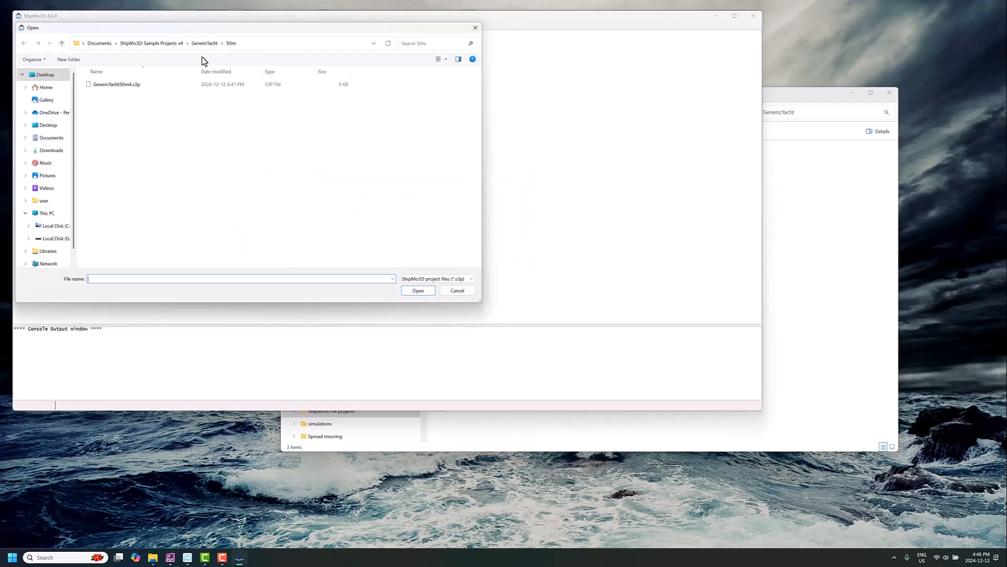
pyautogui.click(99, 43)
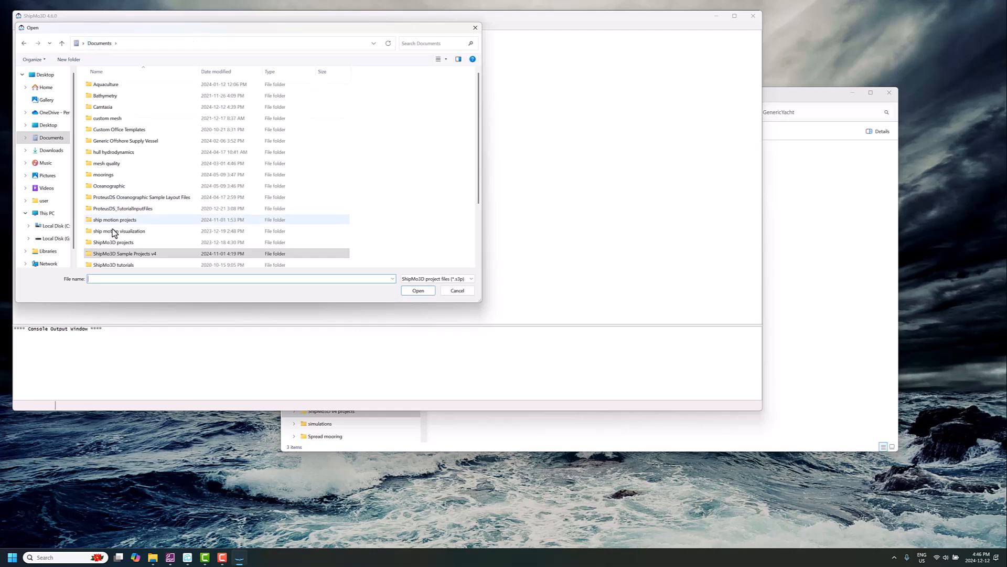
pyautogui.scroll(-2, 126, 238)
pyautogui.doubleClick(128, 217)
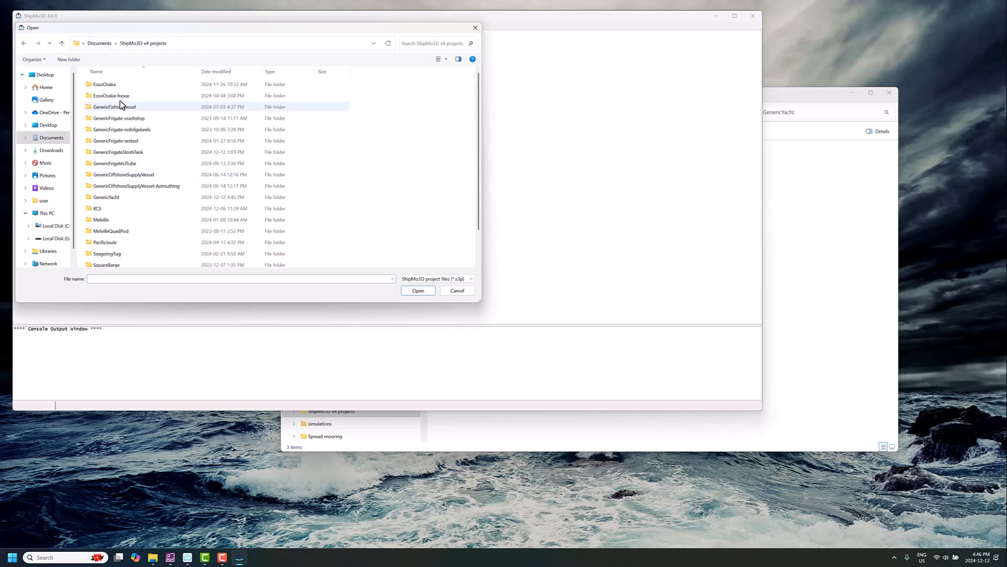
pyautogui.doubleClick(125, 198)
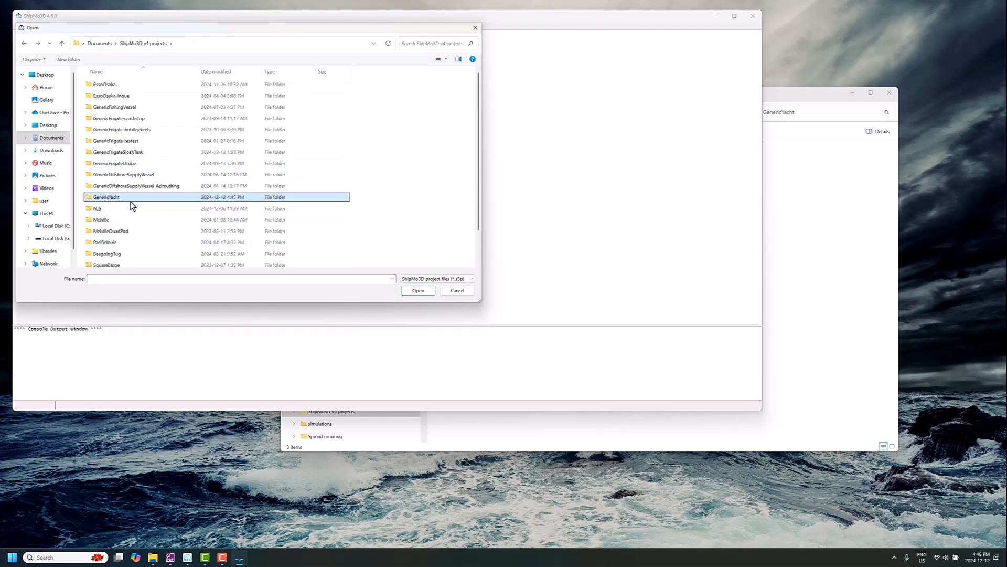
pyautogui.click(124, 84)
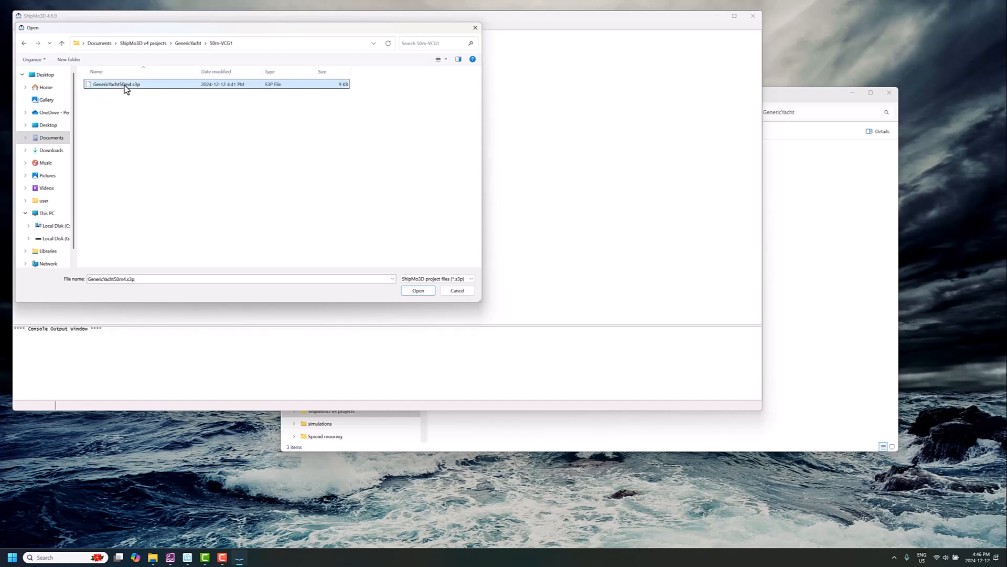
pyautogui.click(414, 292)
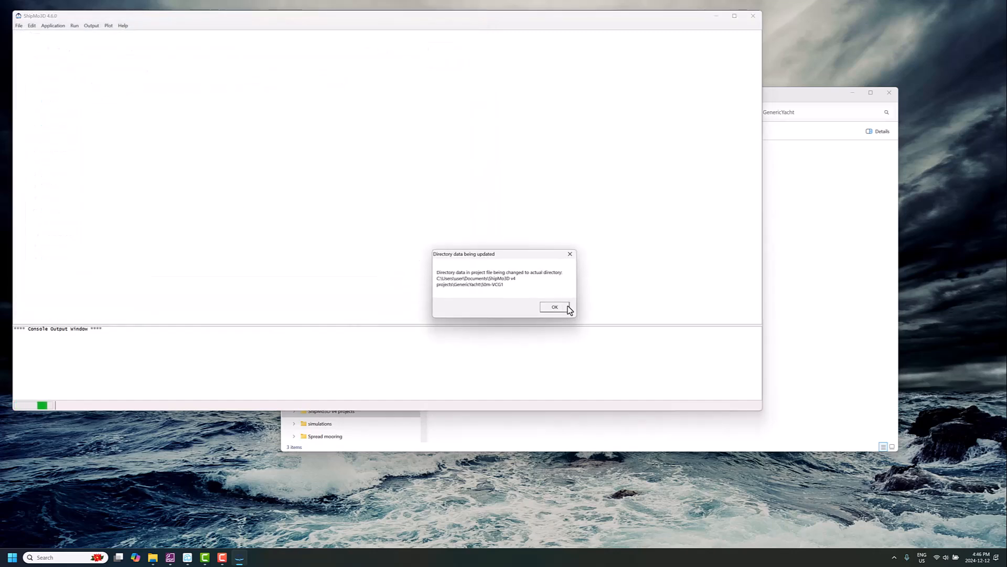
pyautogui.click(565, 307)
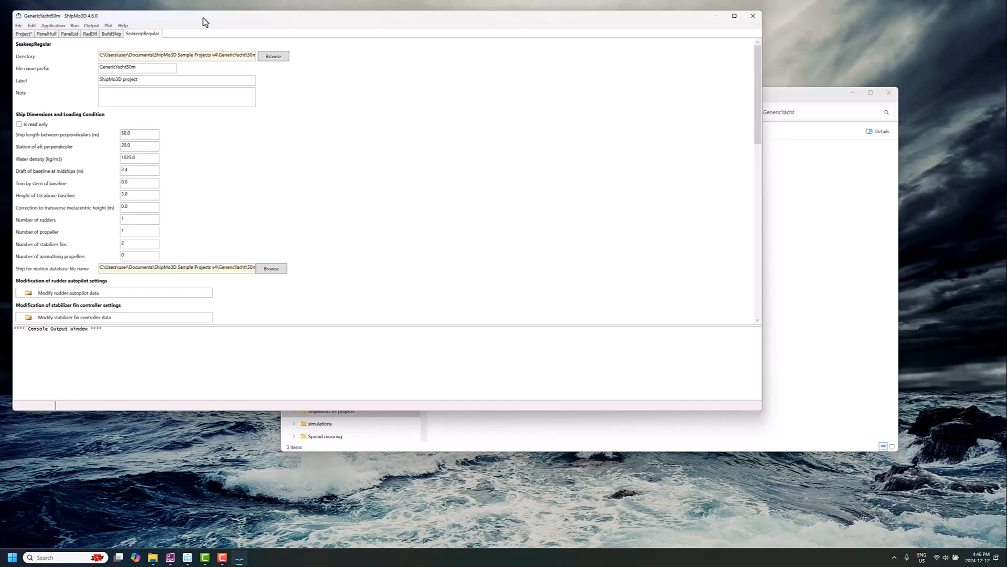
# Exclude the PanelHull, PanelLid, RadDif, BuildShip and SeakeepRegular data files from the project.
pyautogui.moveTo(203, 16); pyautogui.dragTo(406, 64)
pyautogui.click(229, 83)
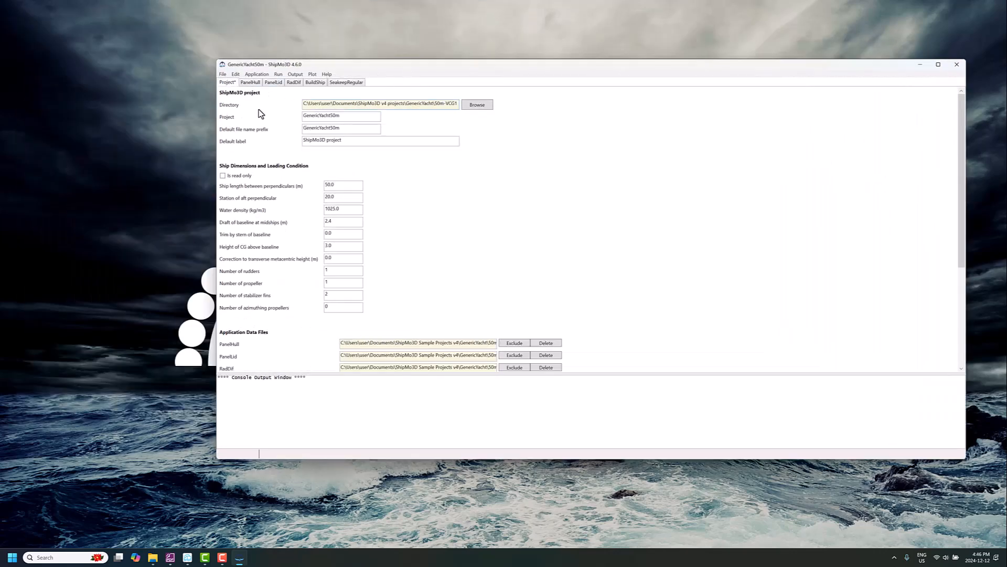
pyautogui.scroll(-5, 371, 207)
pyautogui.click(509, 183)
pyautogui.click(509, 196)
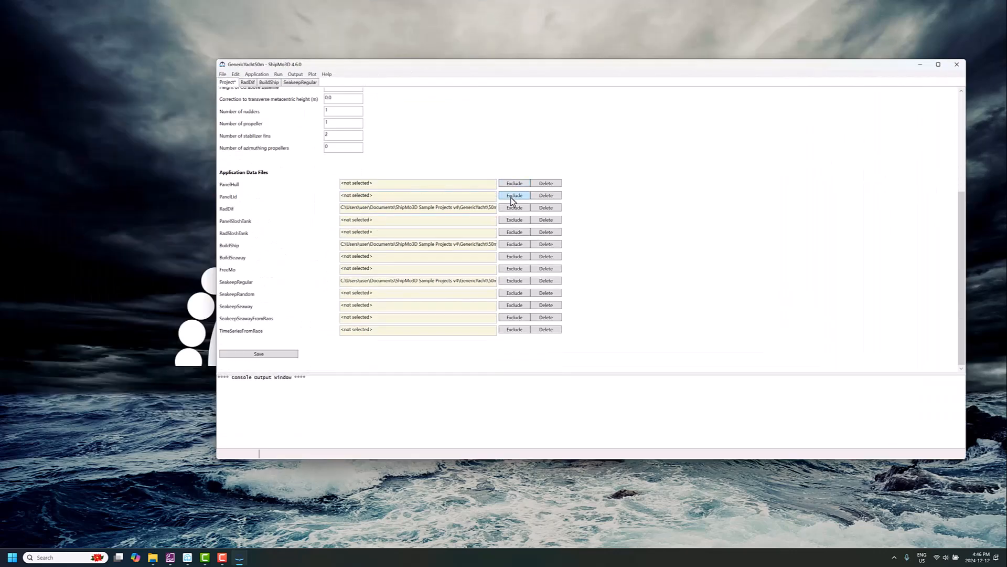
pyautogui.click(508, 208)
pyautogui.click(505, 244)
pyautogui.click(512, 282)
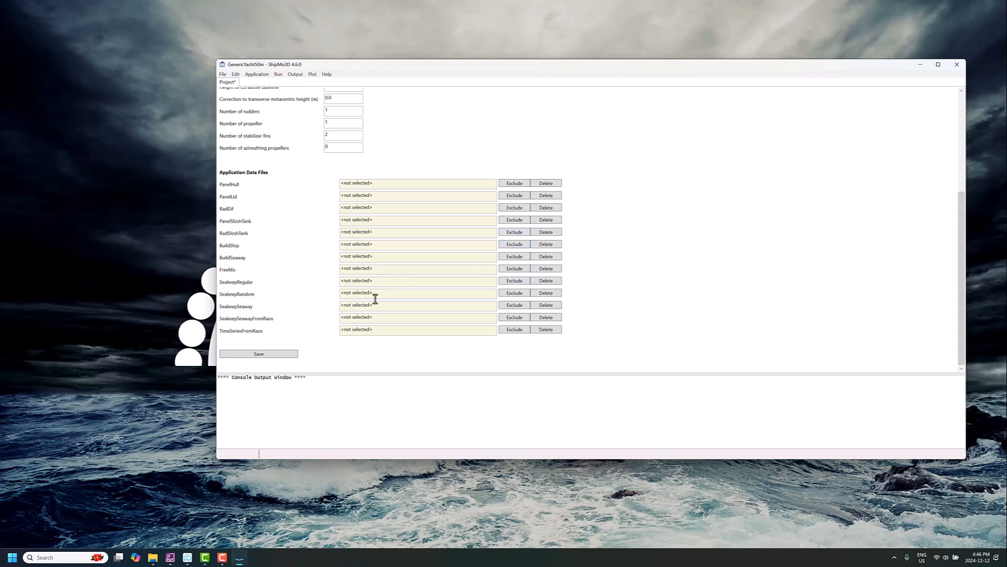
# Set the project's height of CG above baseline to 2.7, and add the existing PanelHull data file GenericYacht50mPanelHull4.s3i, accepting its directory update.
pyautogui.scroll(5, 357, 247)
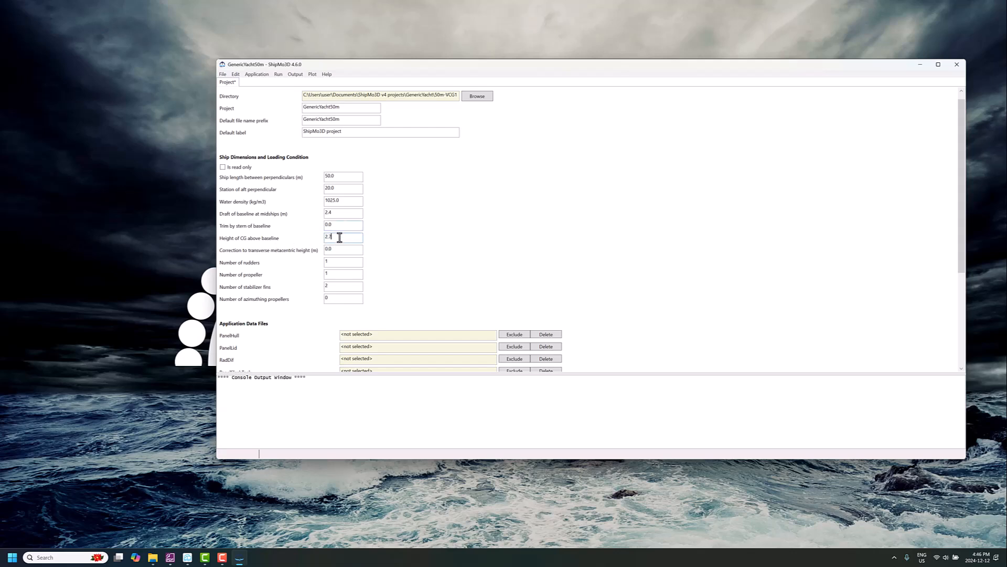
pyautogui.click(222, 75)
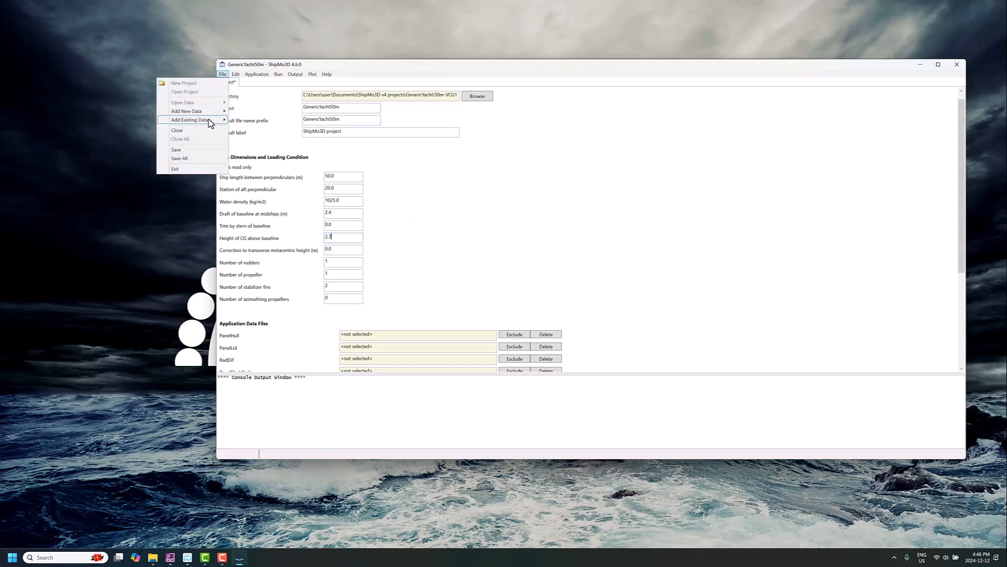
pyautogui.moveTo(209, 122)
pyautogui.click(130, 121)
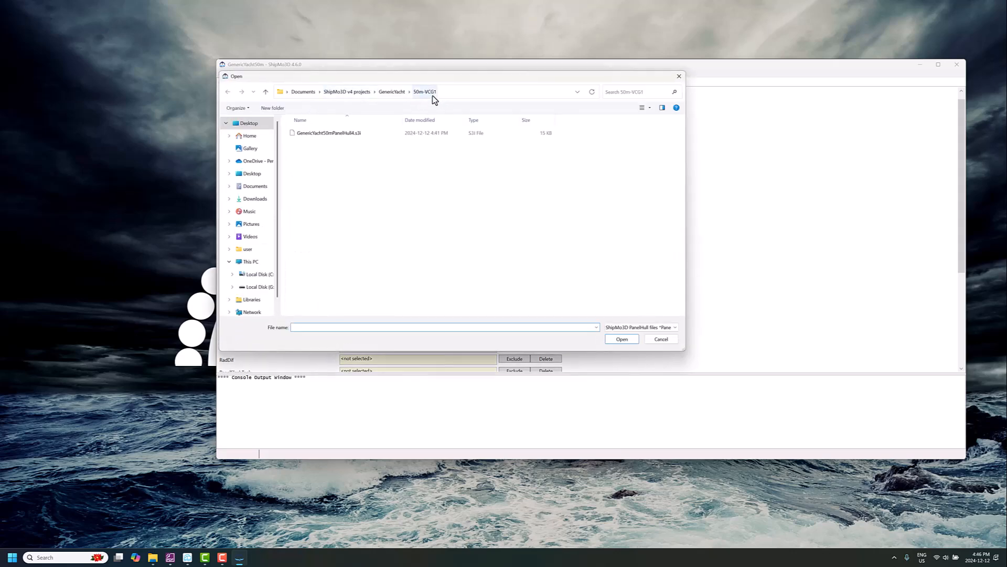
pyautogui.click(345, 138)
pyautogui.click(615, 340)
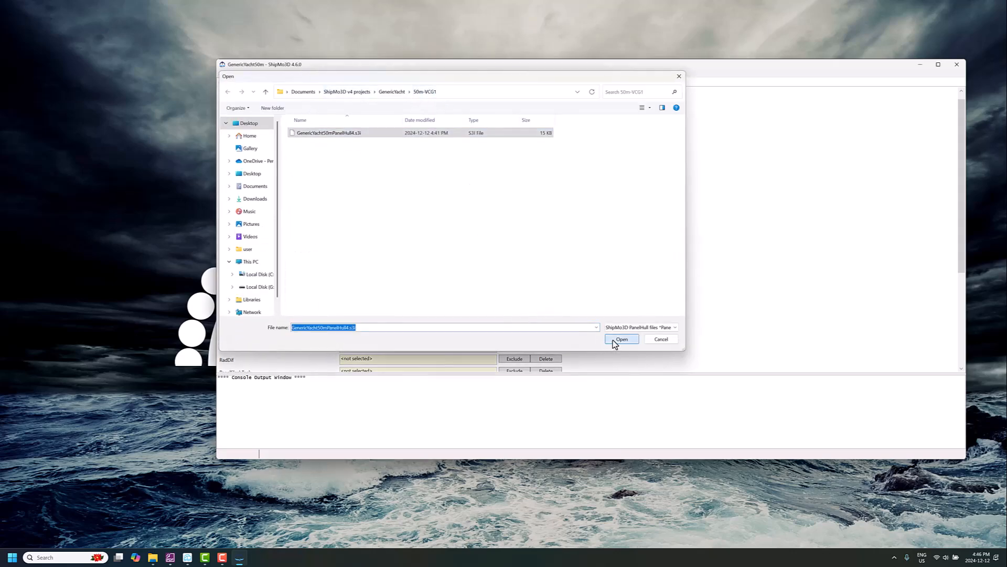
pyautogui.click(556, 306)
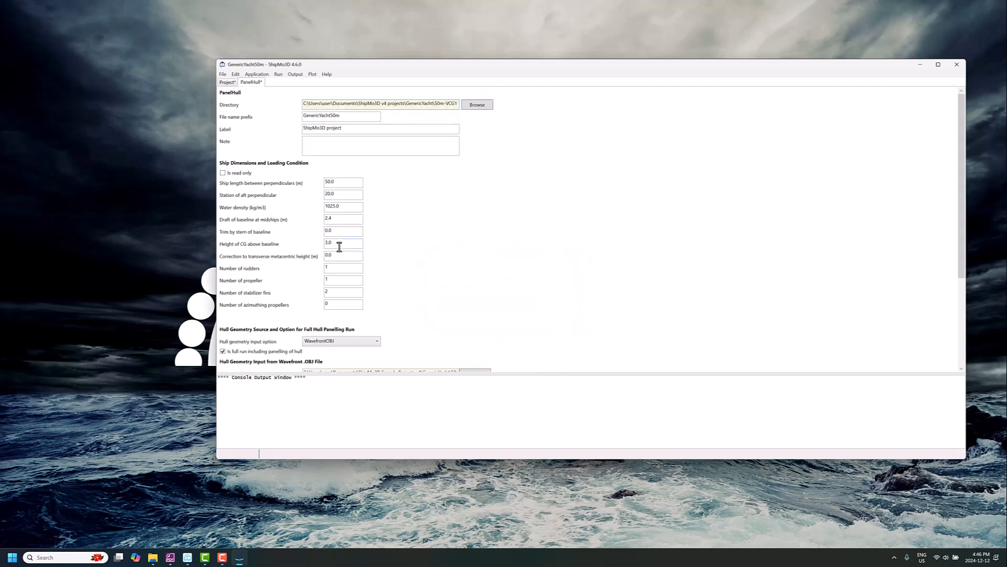
# Set the PanelHull height of CG above baseline to 2.7 and choose hull_50m_deck_half.obj from 50m-VCG1 as the Wavefront hull file.
pyautogui.moveTo(337, 240); pyautogui.dragTo(305, 244)
pyautogui.write('2.7')
pyautogui.scroll(-2, 366, 259)
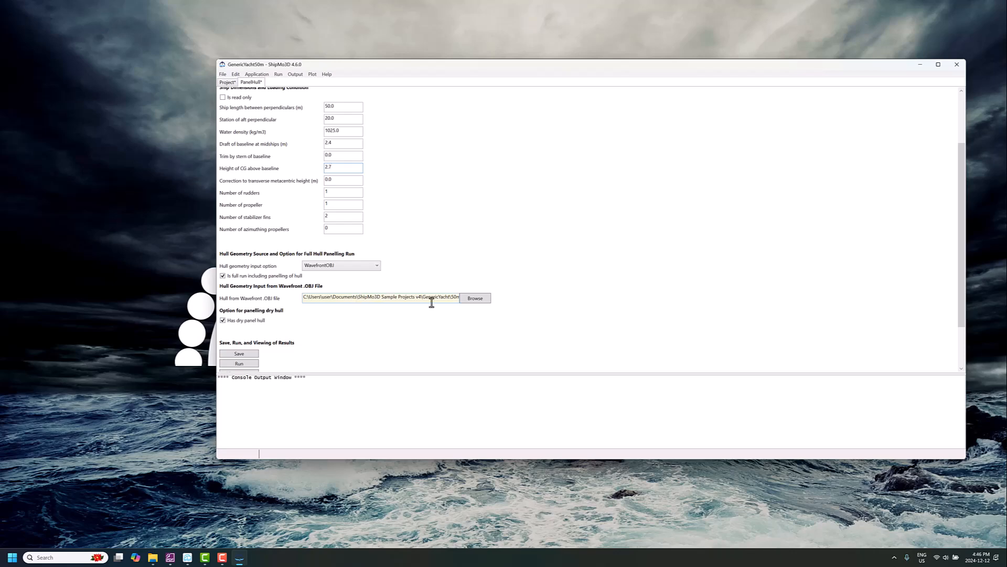
pyautogui.click(474, 298)
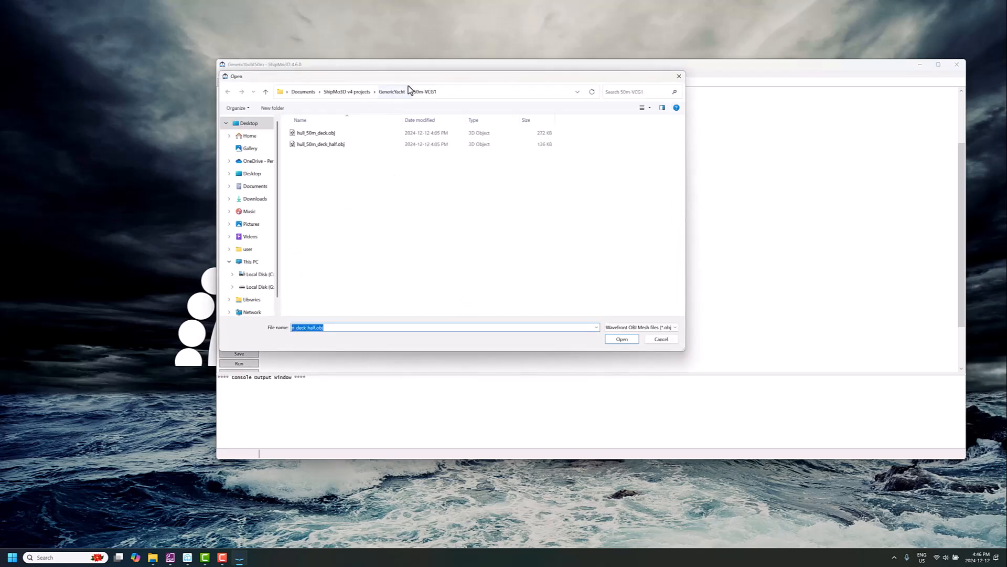
pyautogui.click(336, 145)
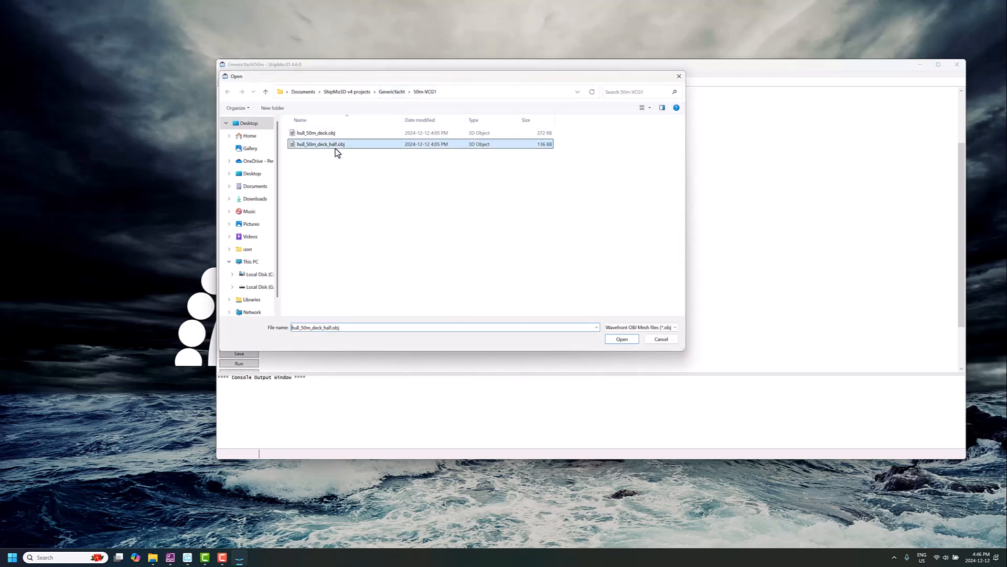
pyautogui.click(623, 340)
# Run the PanelHull computation and dismiss its completion message.
pyautogui.scroll(-2, 313, 328)
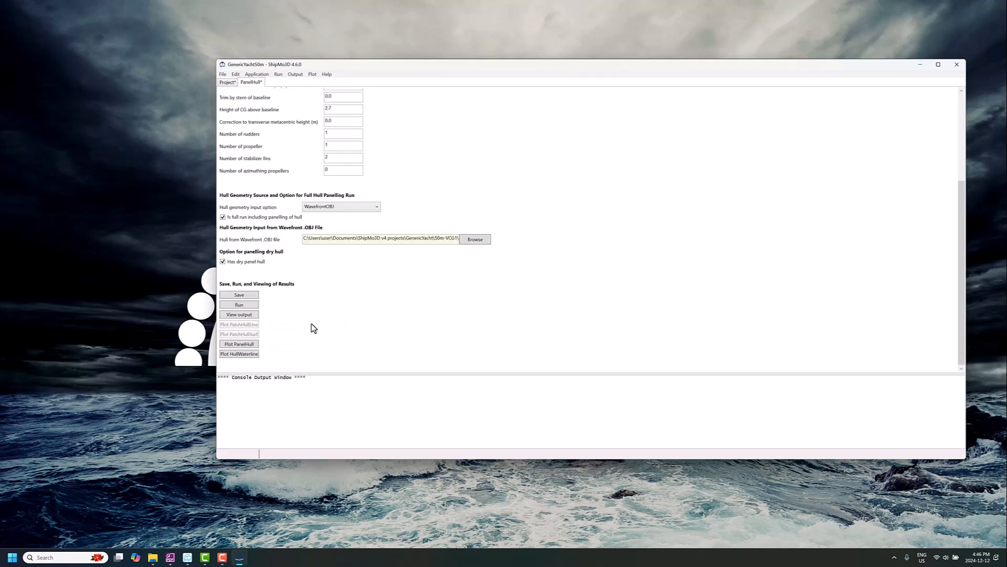
pyautogui.click(243, 304)
pyautogui.click(524, 301)
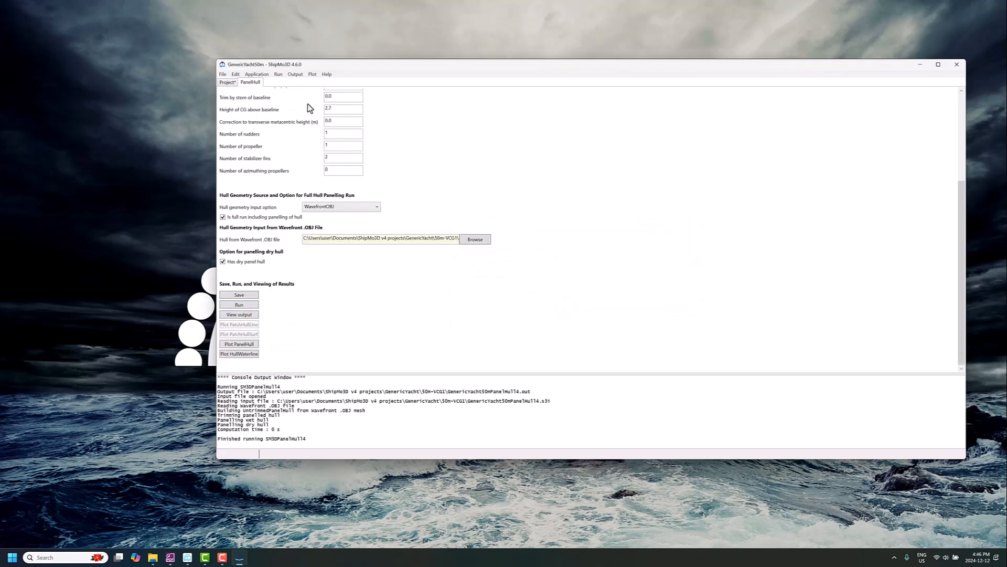
# Add the existing PanelLid data file GenericYacht50mPanelLid4.s3i from 50m-VCG1 to the project and accept its directory update.
pyautogui.click(222, 75)
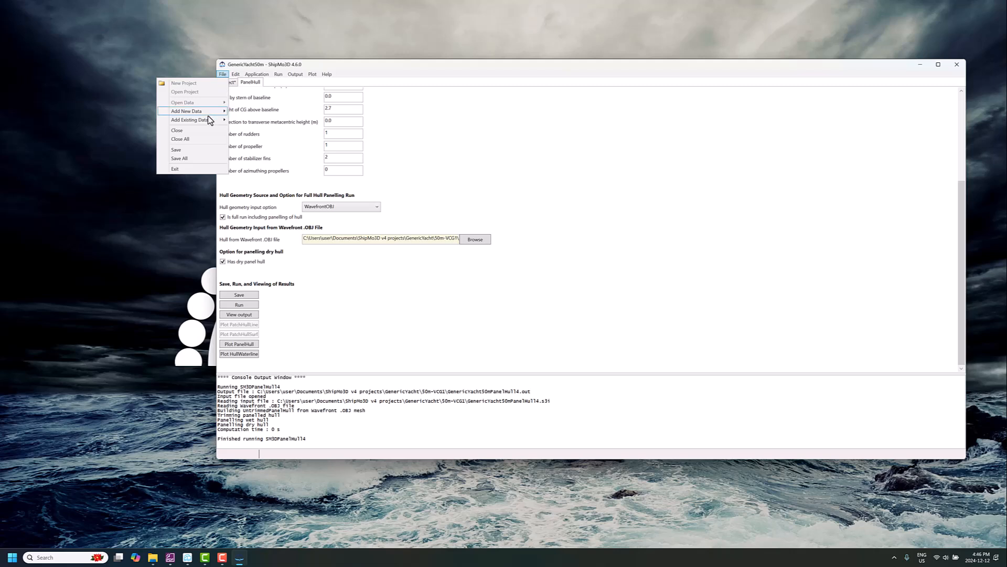
pyautogui.moveTo(207, 120)
pyautogui.click(105, 129)
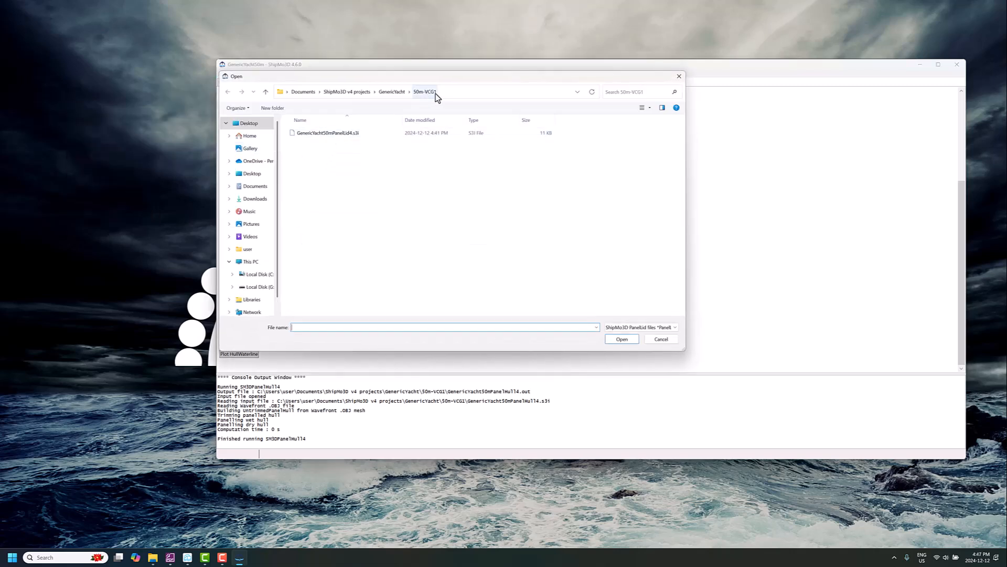
pyautogui.click(344, 135)
pyautogui.click(614, 341)
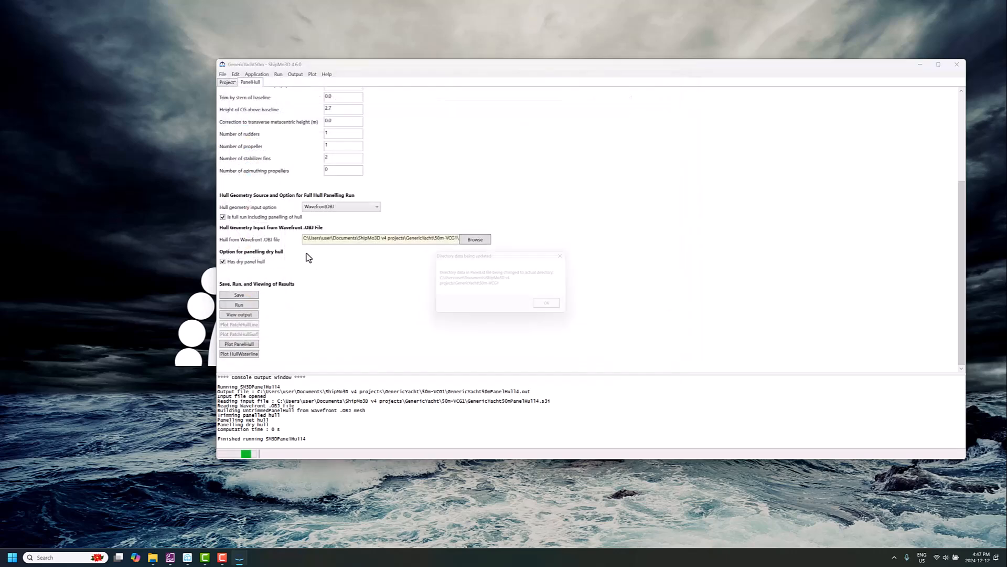
pyautogui.click(548, 308)
# Set the PanelLid height of CG above baseline to 2.7 and choose GenericYacht50mWetPanelHull.bin from 50m-VCG1 as its wet panel hull input.
pyautogui.moveTo(348, 245); pyautogui.dragTo(306, 254)
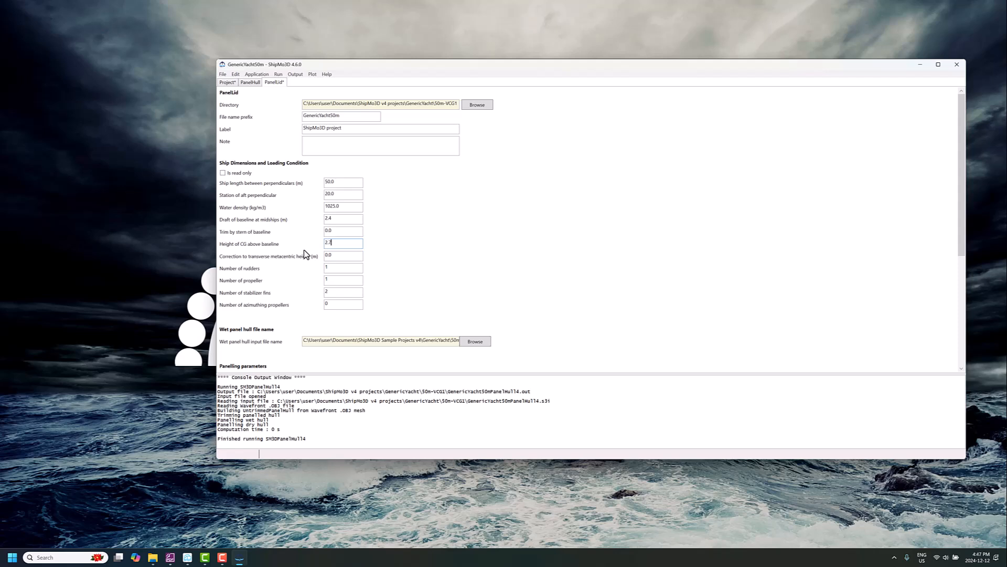
pyautogui.write('2.7')
pyautogui.click(467, 344)
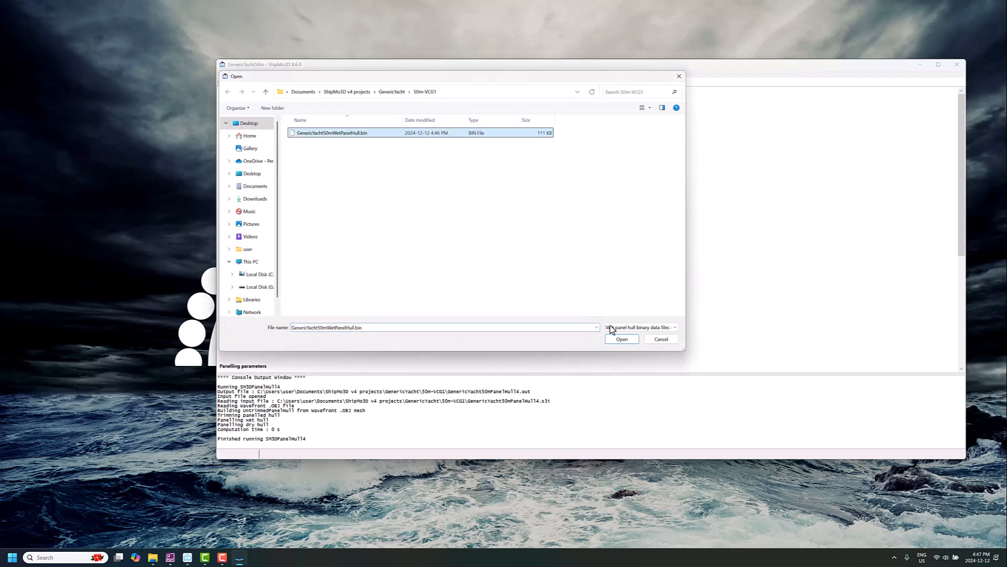
pyautogui.click(619, 338)
# Run the PanelLid computation and dismiss its completion message.
pyautogui.scroll(-5, 427, 281)
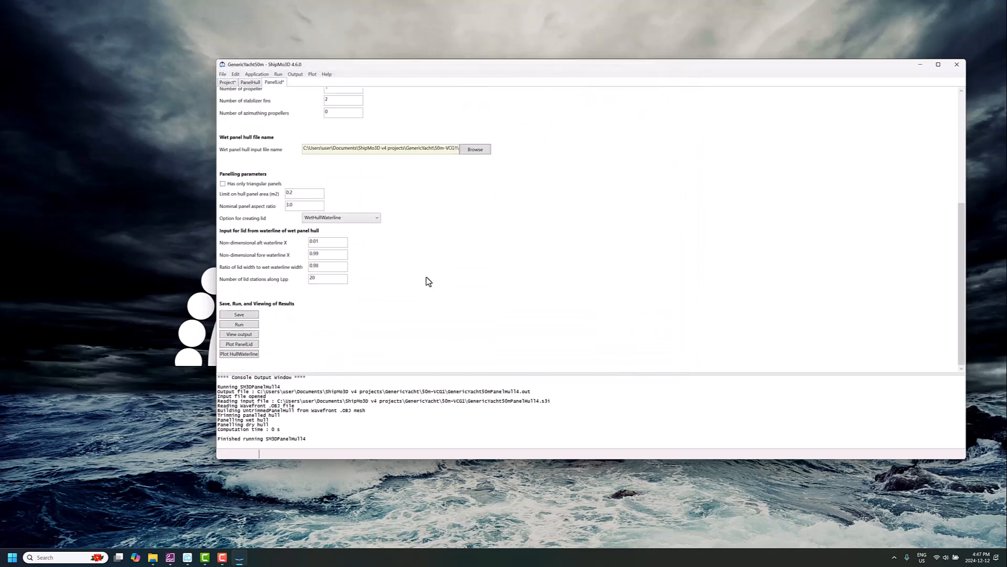
pyautogui.click(255, 324)
pyautogui.click(521, 302)
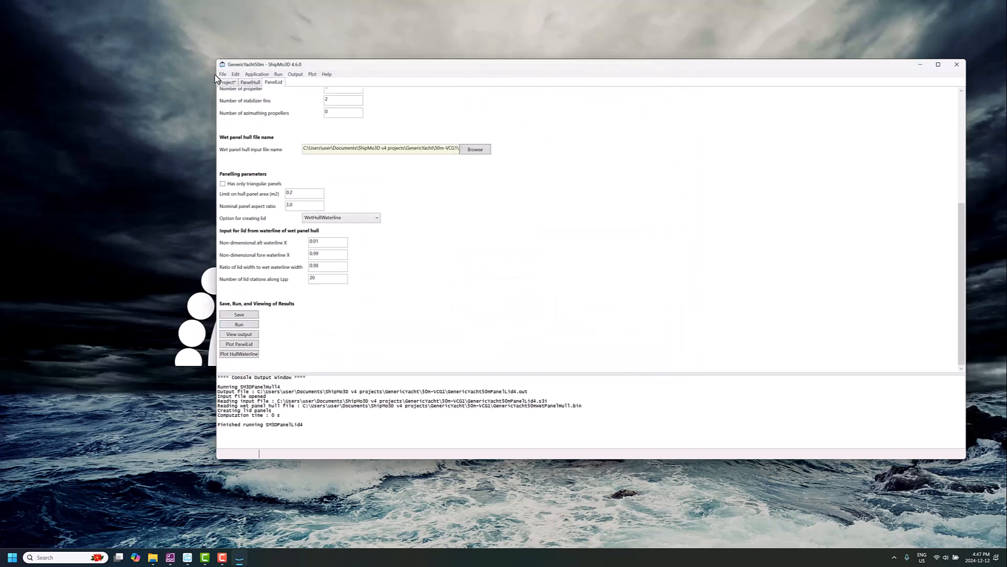
# Add the existing RadDif data file GenericYacht50mRadDif4.s3i from 50m-VCG1 to the project and accept its directory update.
pyautogui.click(223, 75)
pyautogui.moveTo(210, 120)
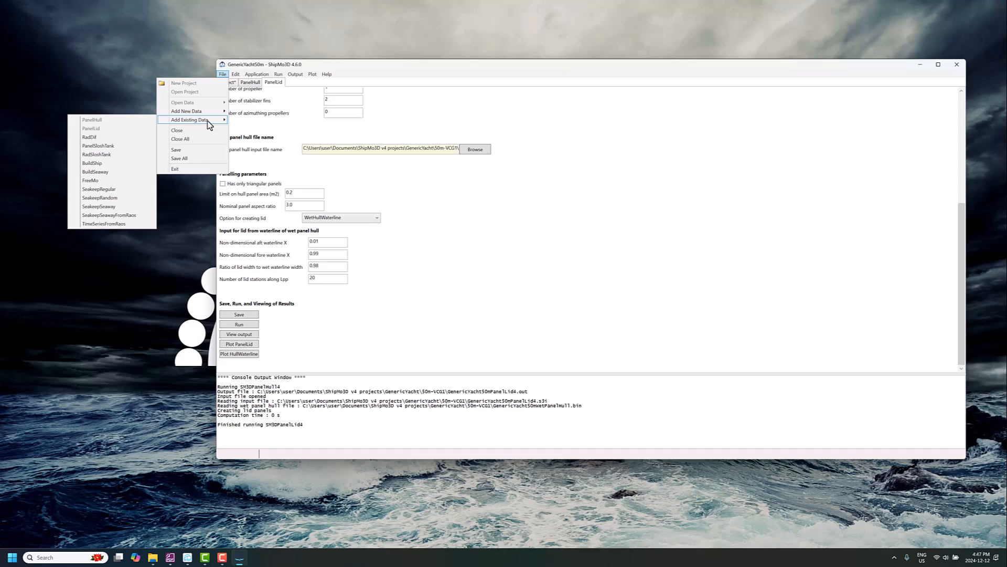
pyautogui.click(115, 141)
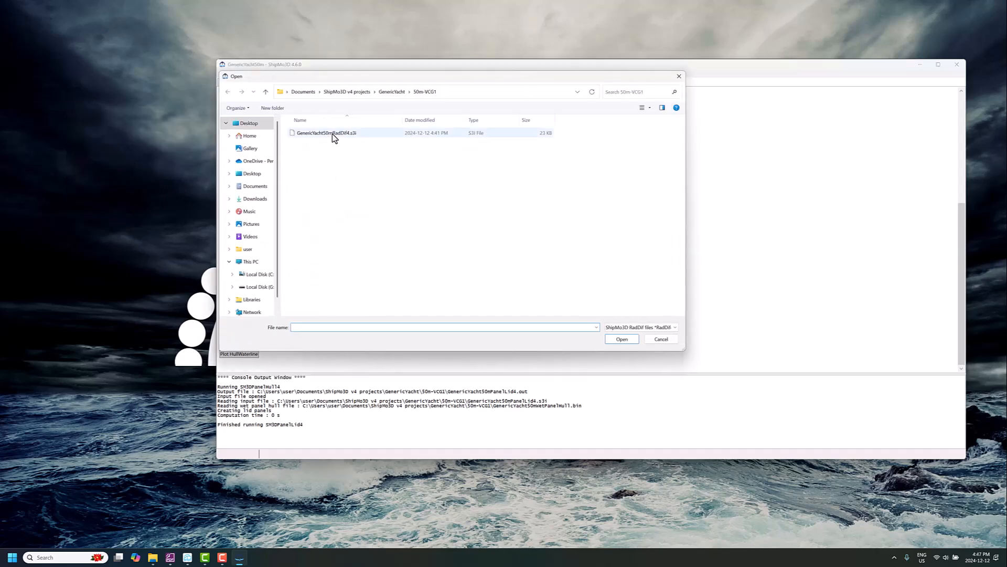
pyautogui.click(334, 134)
pyautogui.click(621, 340)
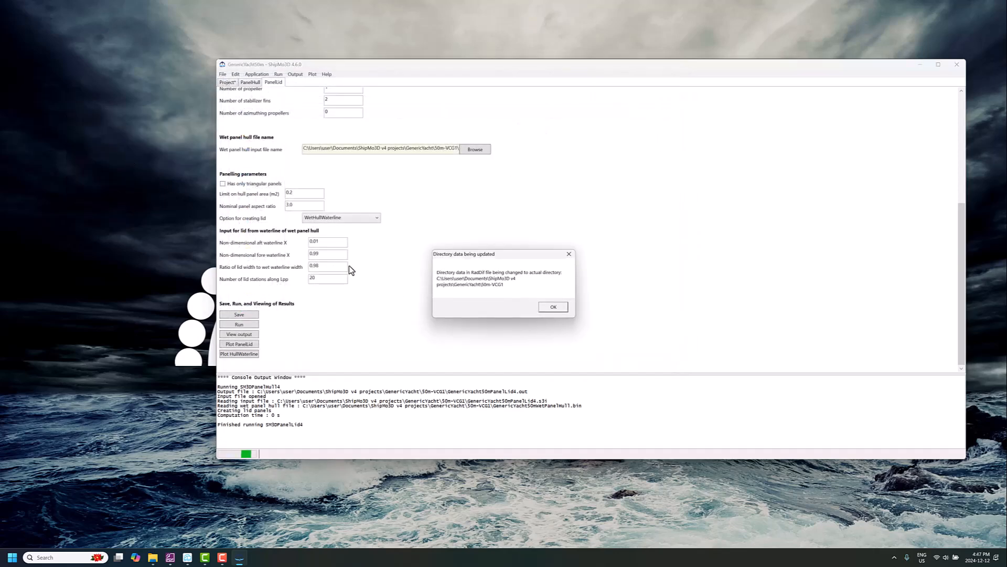
pyautogui.click(553, 307)
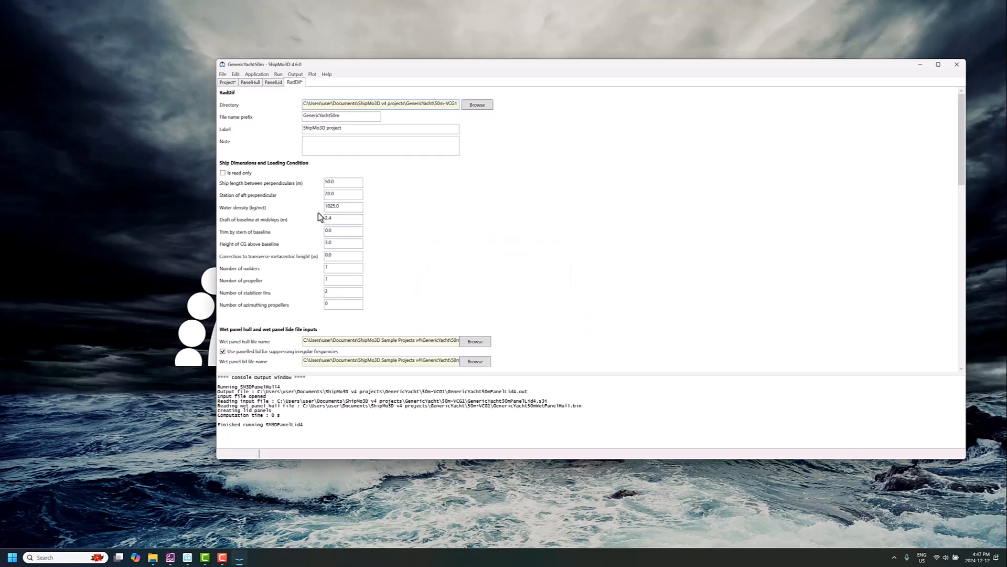
# Set the RadDif height of CG above baseline to 2.7 and choose GenericYacht50mWetPanelHull.bin from 50m-VCG1 as its wet panel hull file.
pyautogui.doubleClick(326, 245)
pyautogui.click(474, 342)
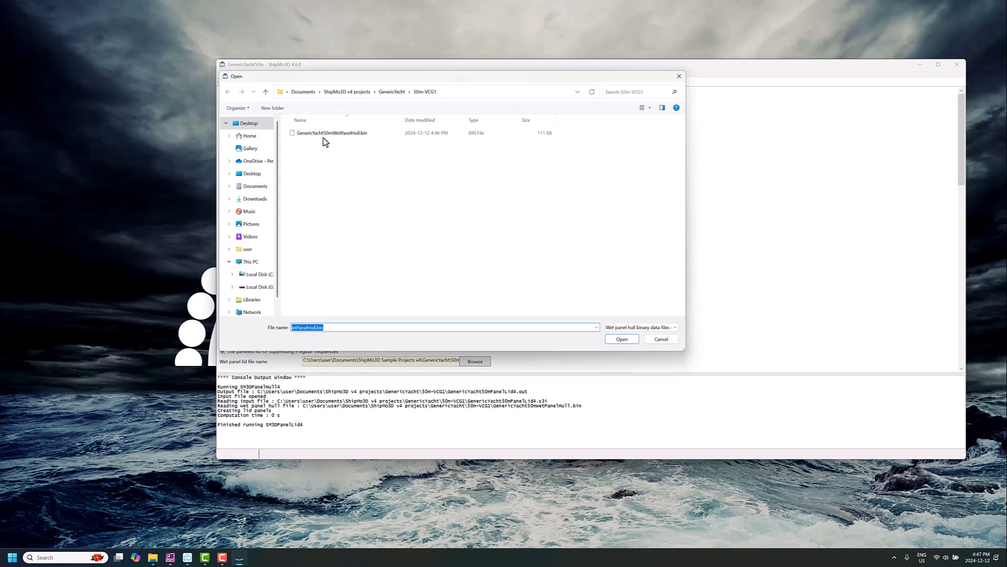
pyautogui.click(323, 134)
pyautogui.click(620, 340)
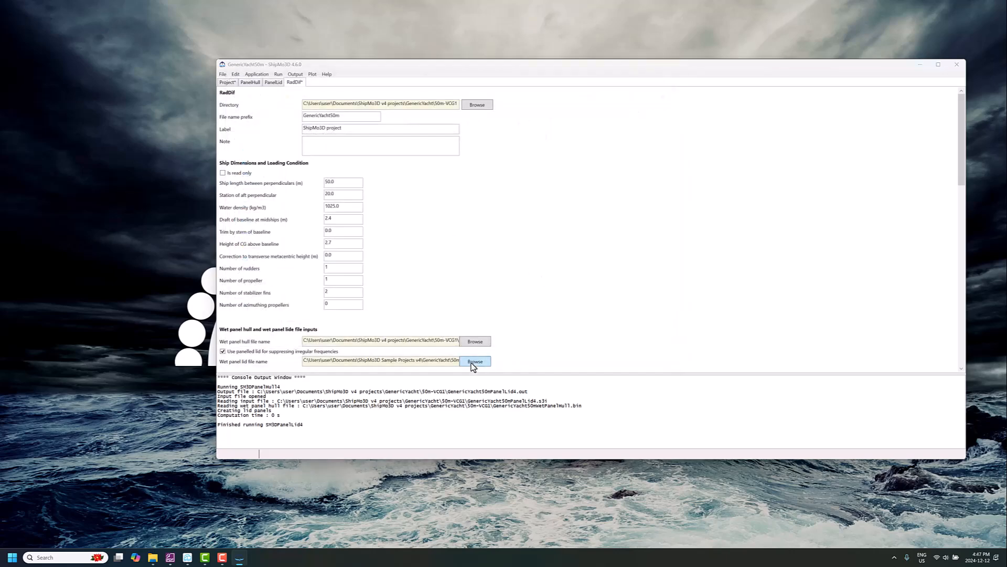
# Choose GenericYacht50mWetPanelLid.bin from 50m-VCG1 as the RadDif wet panel lid file.
pyautogui.click(474, 361)
pyautogui.click(331, 134)
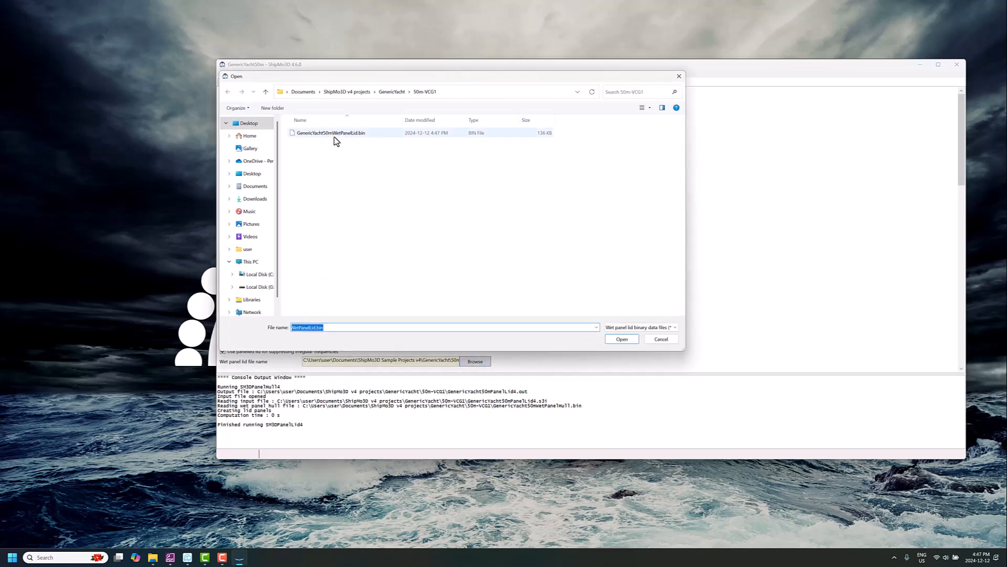
pyautogui.click(620, 339)
# Save the RadDif data with its existing frequency, speed and sea direction settings.
pyautogui.scroll(-5, 546, 263)
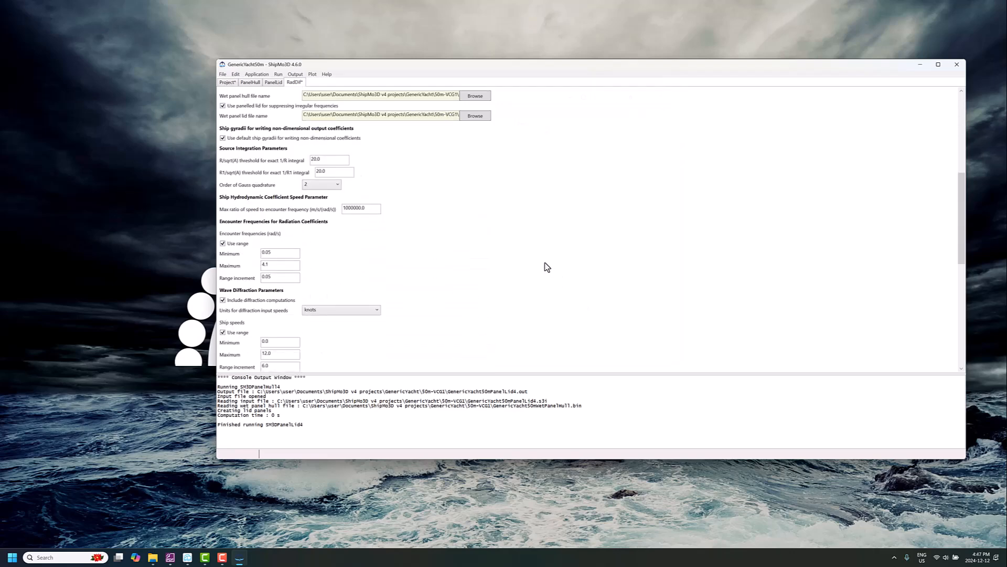
pyautogui.scroll(-5, 545, 267)
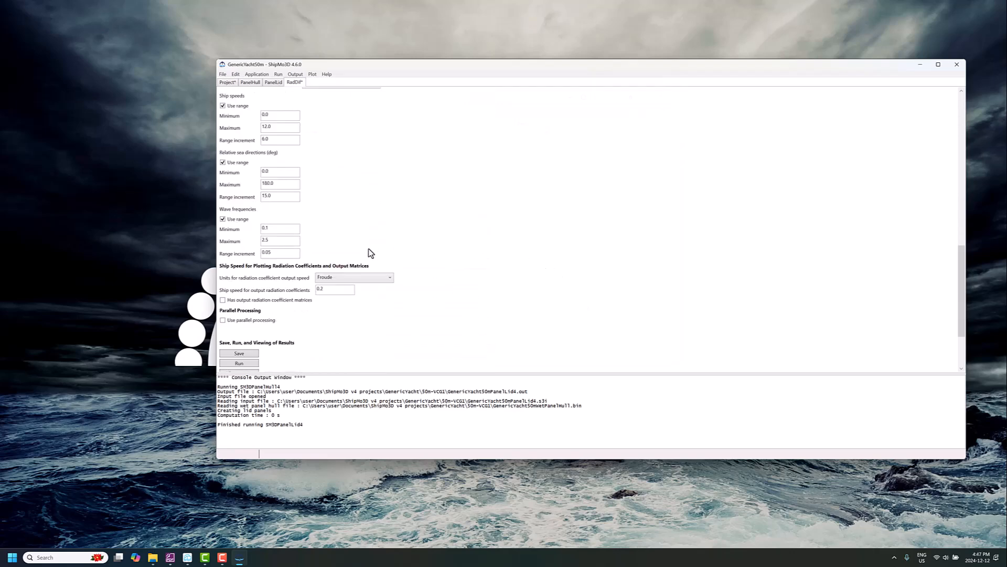
pyautogui.scroll(-2, 375, 245)
pyautogui.click(240, 278)
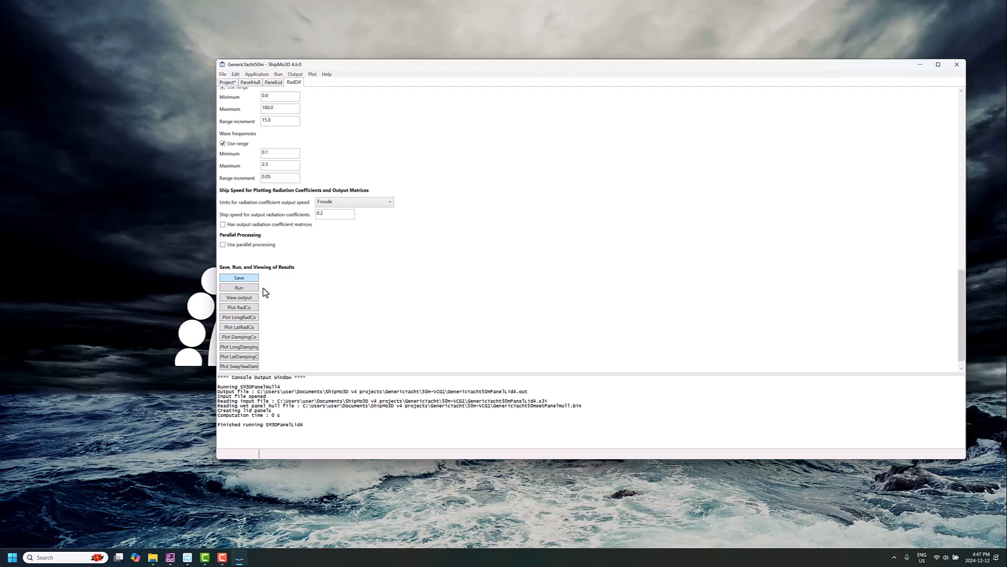
# Check the RadDif wave diffraction parameters and start the radiation and diffraction computation.
pyautogui.scroll(3, 388, 262)
pyautogui.scroll(2, 383, 247)
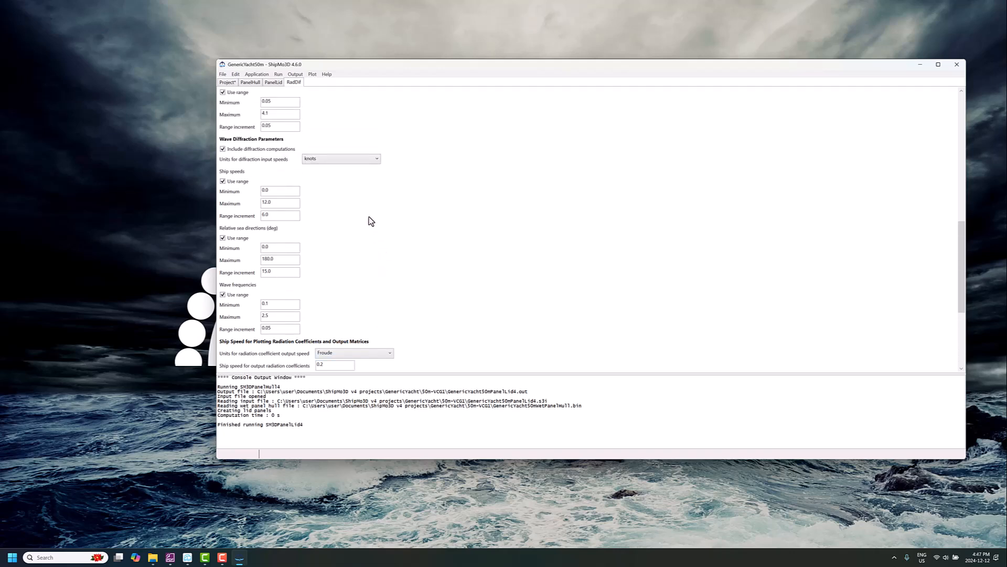
pyautogui.scroll(-5, 322, 235)
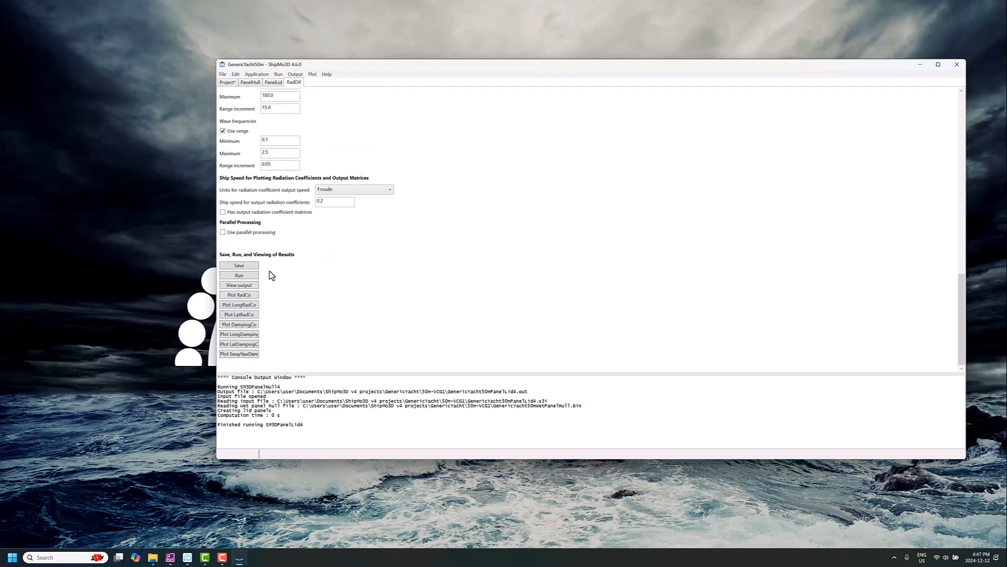
pyautogui.click(251, 277)
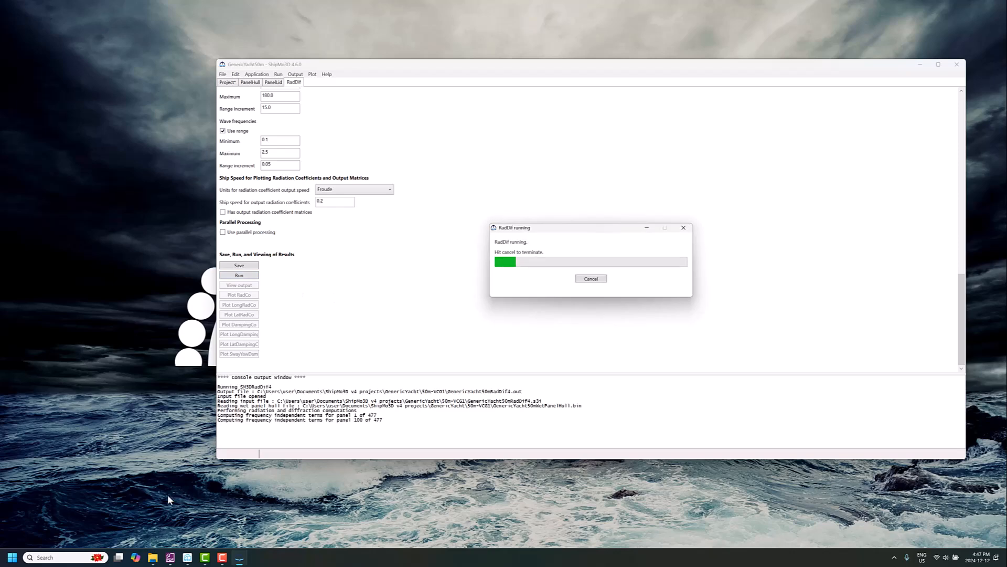
# Start another ShipMo3D session and open the project file from ShipMo3D v4 projects, GenericYacht, 50m-VCG2, accepting the update of its directory data.
pyautogui.click(11, 558)
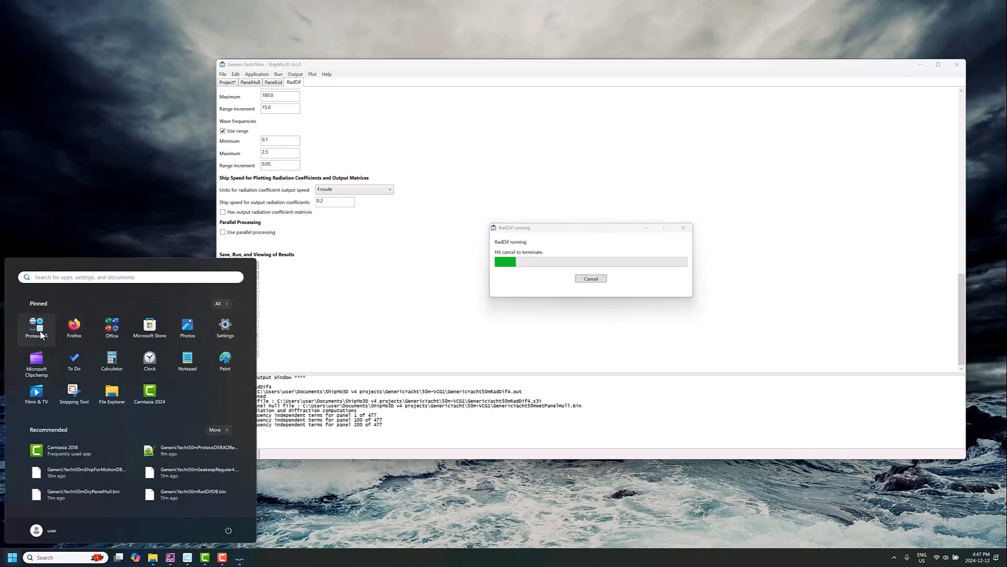
pyautogui.click(36, 324)
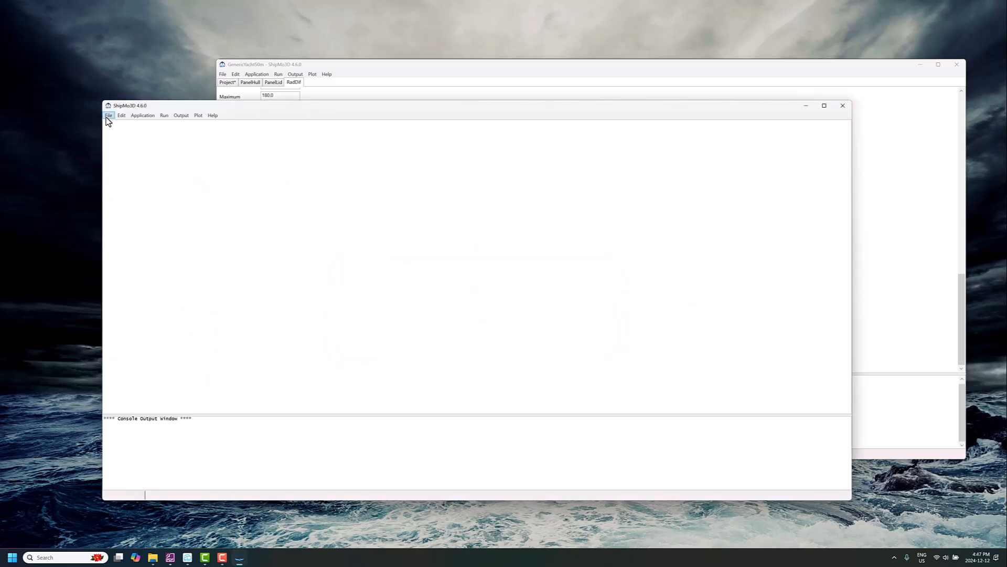
pyautogui.click(108, 115)
pyautogui.click(111, 135)
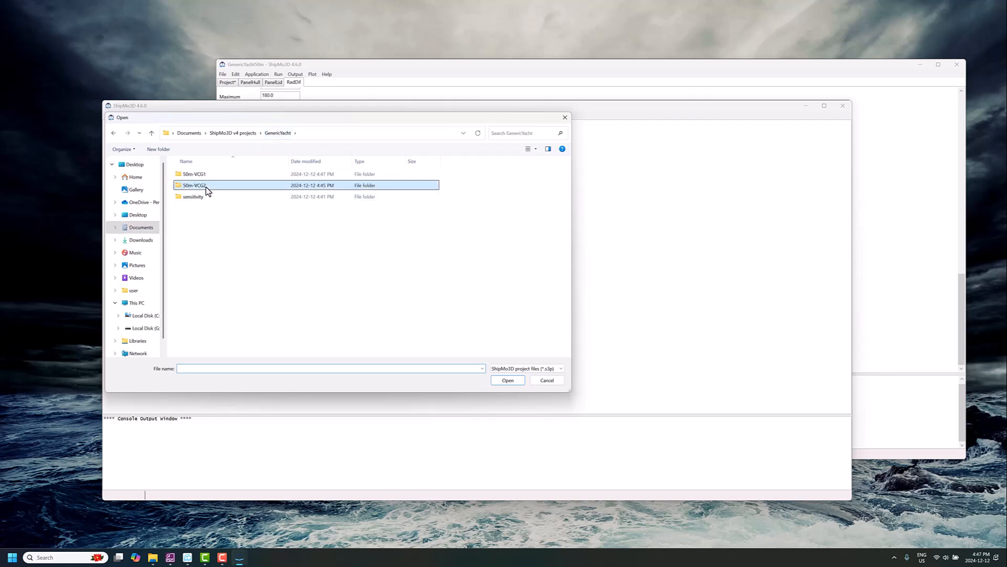
pyautogui.doubleClick(203, 185)
pyautogui.click(205, 175)
pyautogui.click(507, 380)
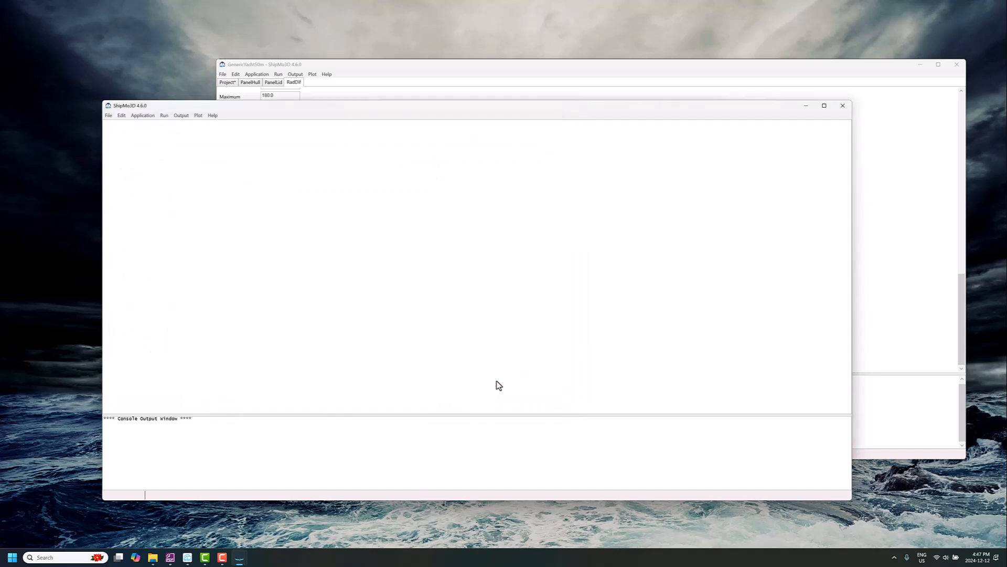
pyautogui.click(553, 307)
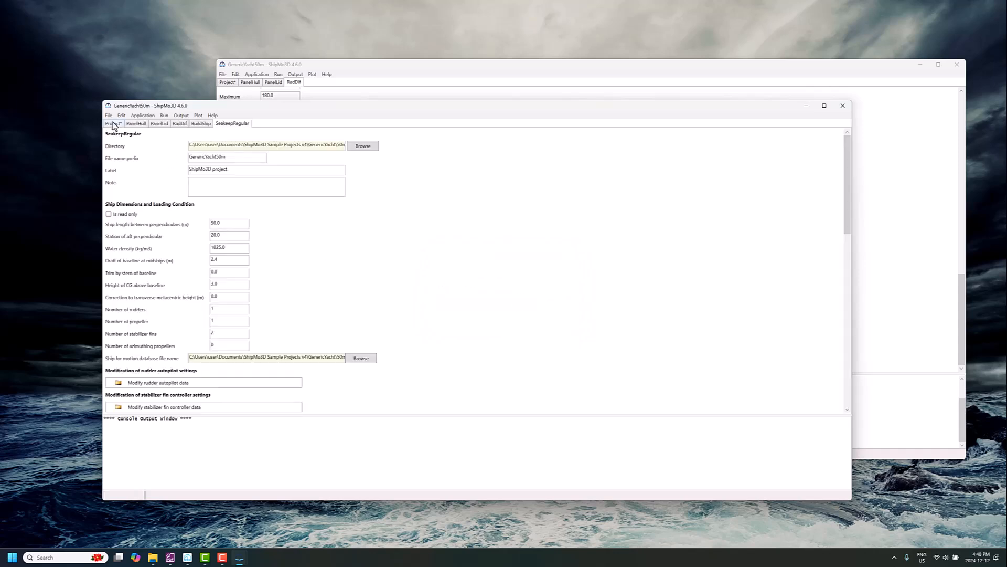
# Exclude the PanelHull, PanelLid, RadDif, BuildShip and SeakeepRegular data files from the project and set its height of CG above baseline to 3.3.
pyautogui.click(113, 125)
pyautogui.scroll(-5, 398, 333)
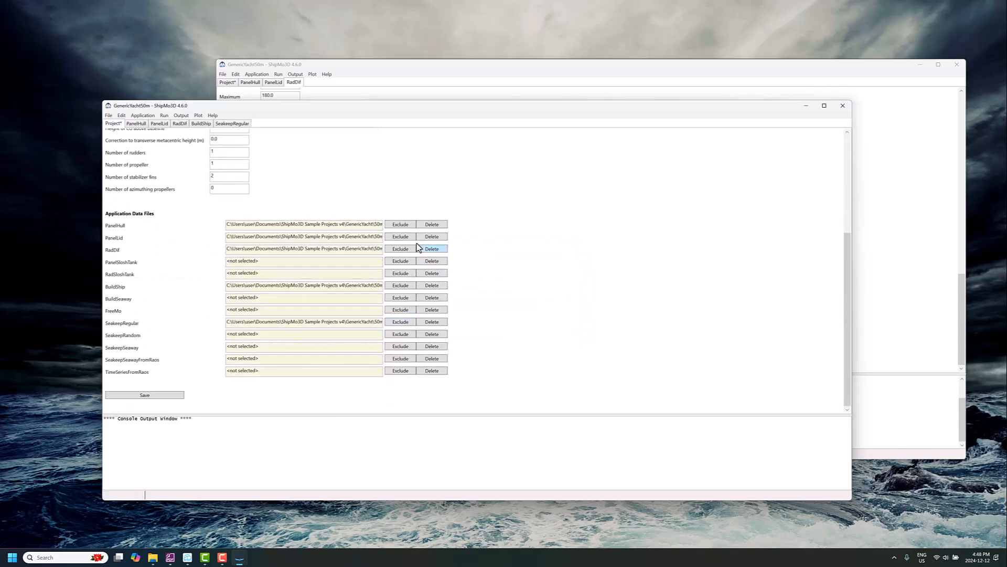
pyautogui.click(400, 226)
pyautogui.click(400, 236)
pyautogui.click(400, 249)
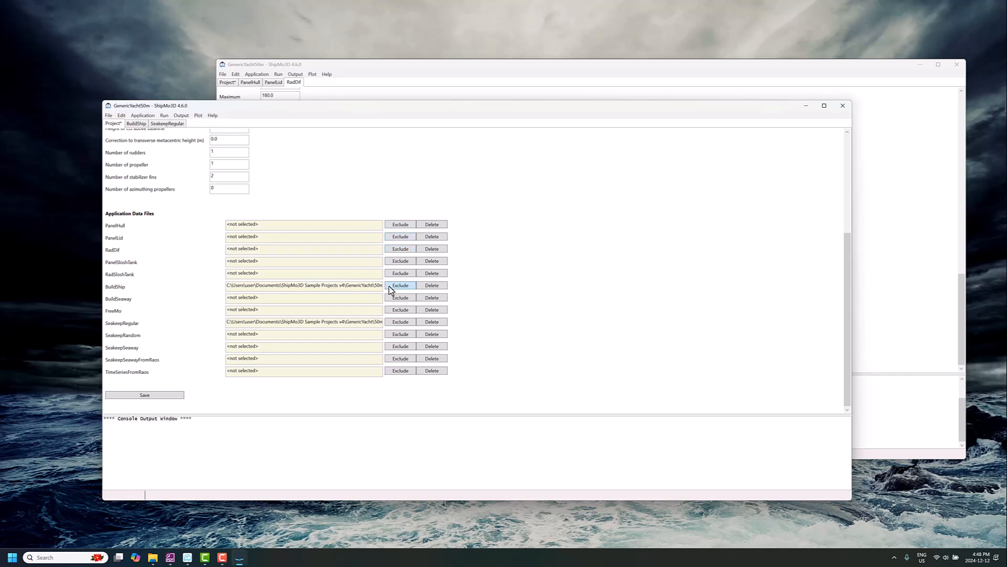
pyautogui.click(394, 285)
pyautogui.click(399, 322)
pyautogui.scroll(3, 295, 247)
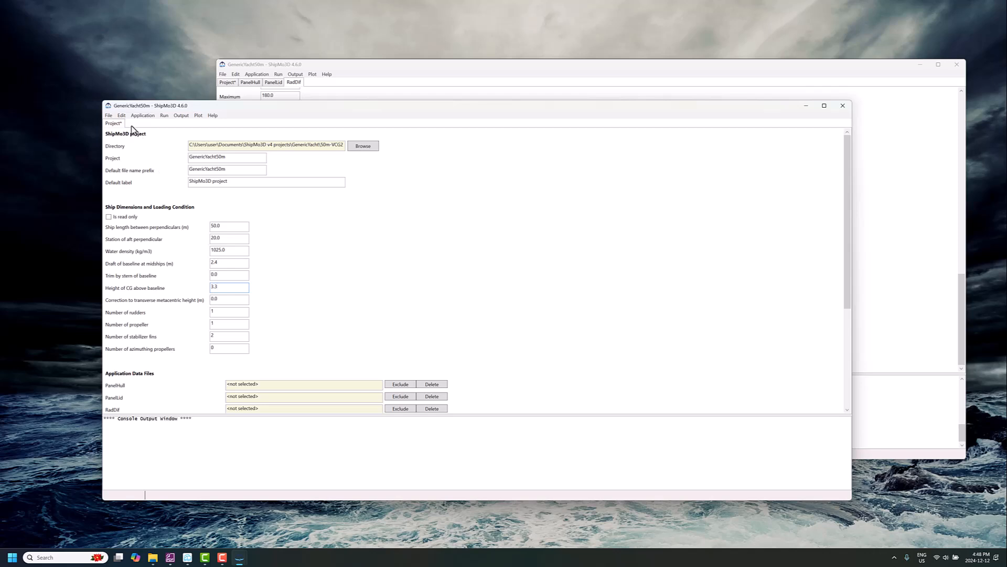
# Add the existing PanelHull data file GenericYacht50mPanelHull4.s3i from 50m-VCG2 and set its height of CG above baseline to 3.3.
pyautogui.click(108, 115)
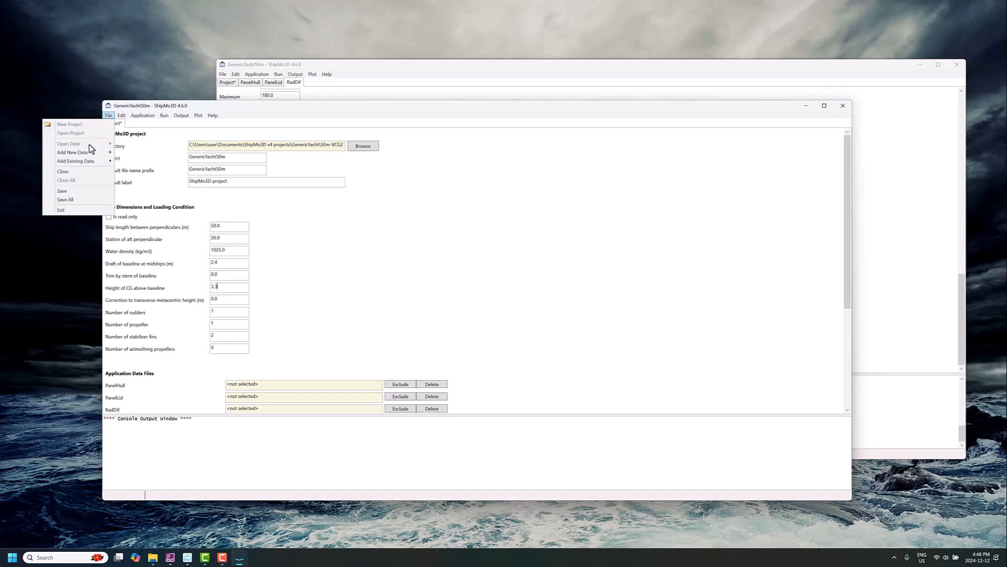
pyautogui.moveTo(87, 164)
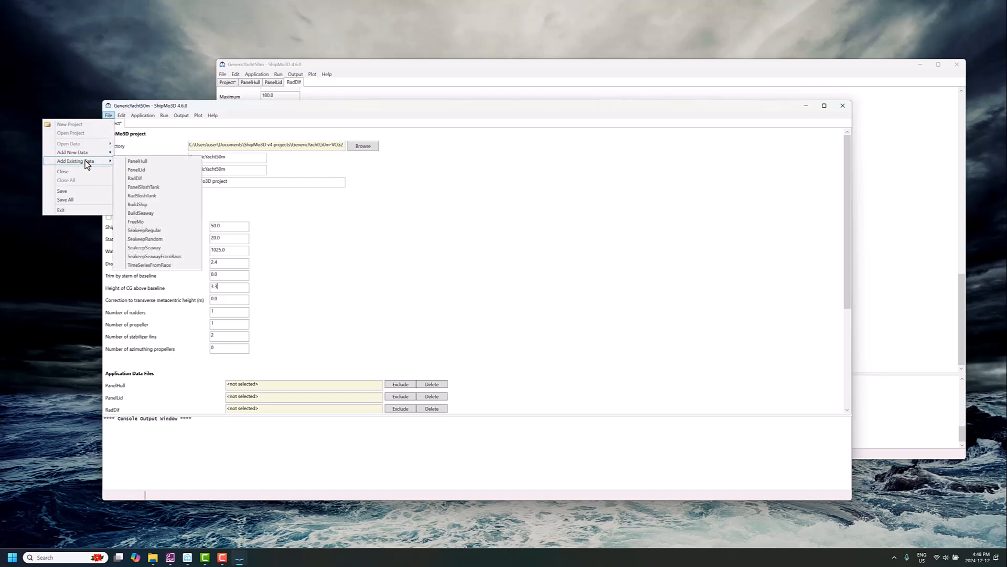
pyautogui.click(136, 160)
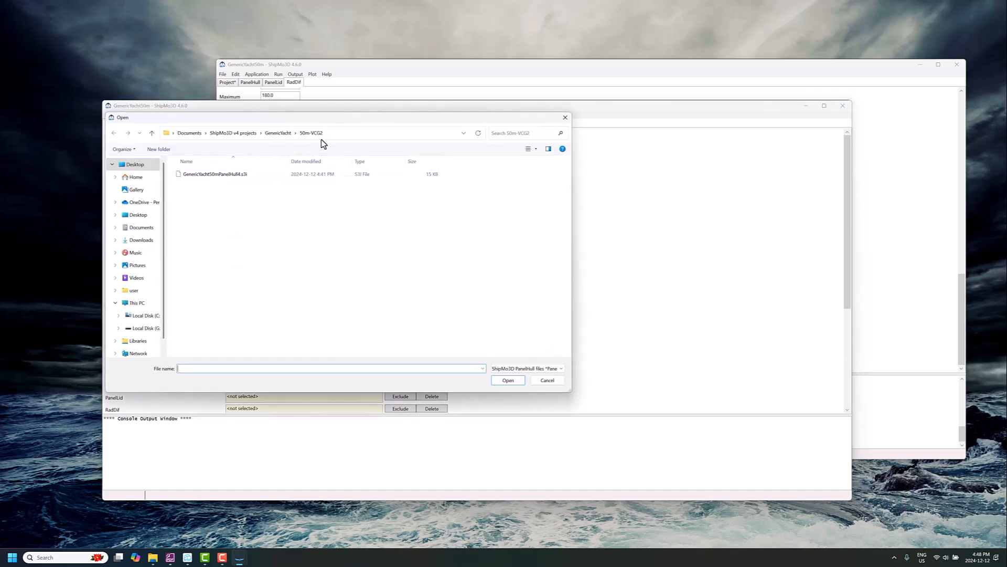
pyautogui.click(225, 175)
pyautogui.click(505, 381)
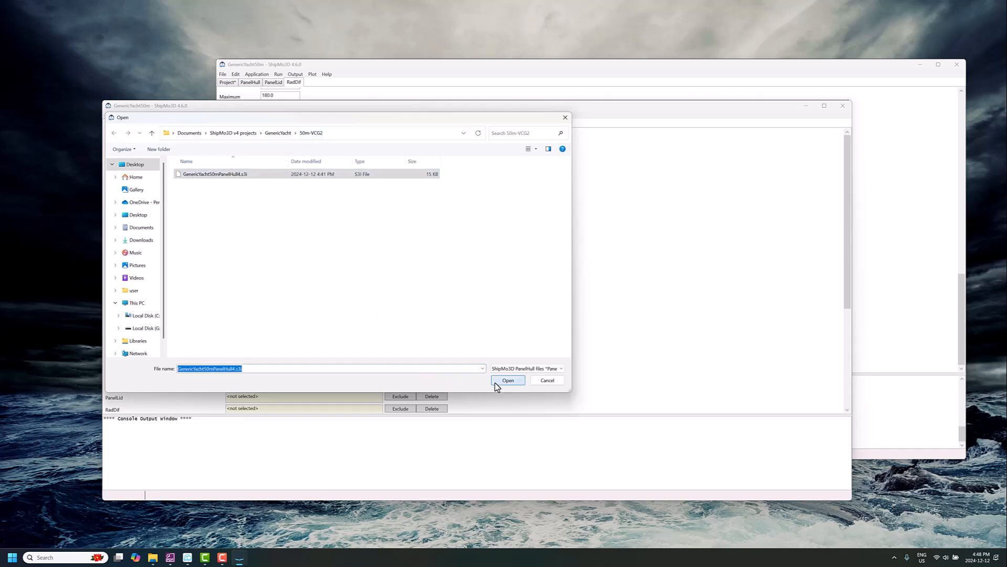
pyautogui.press('Return')
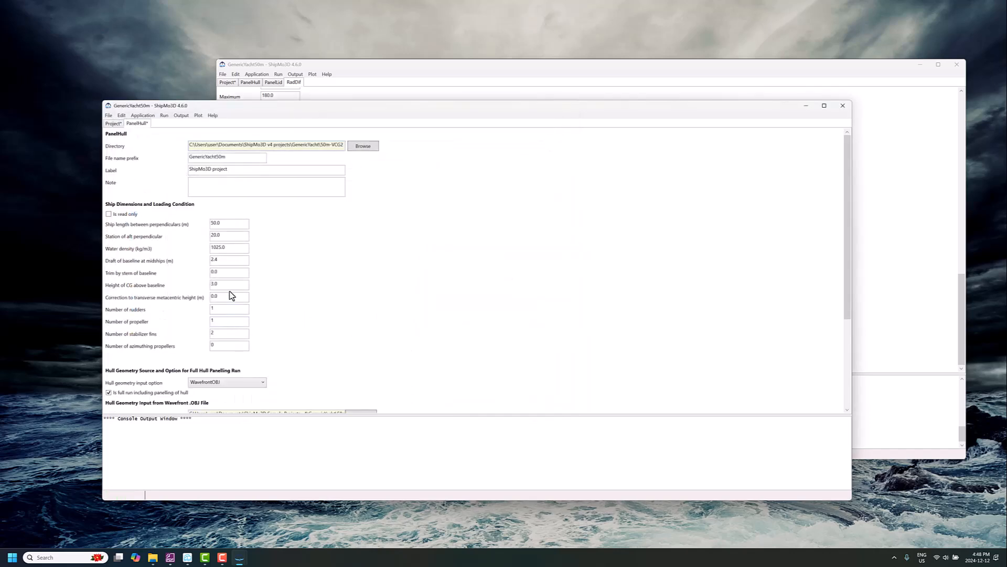
pyautogui.doubleClick(226, 285)
pyautogui.write('3.3')
# Choose hull_50m_deck_half.obj from 50m-VCG2 as the Wavefront hull geometry and run PanelHull.
pyautogui.scroll(-3, 332, 337)
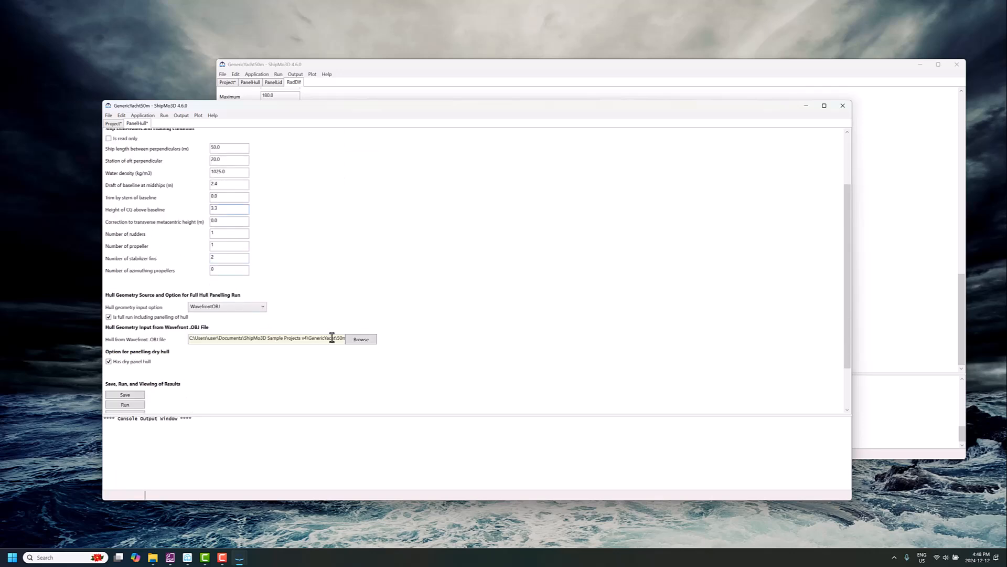
pyautogui.click(362, 339)
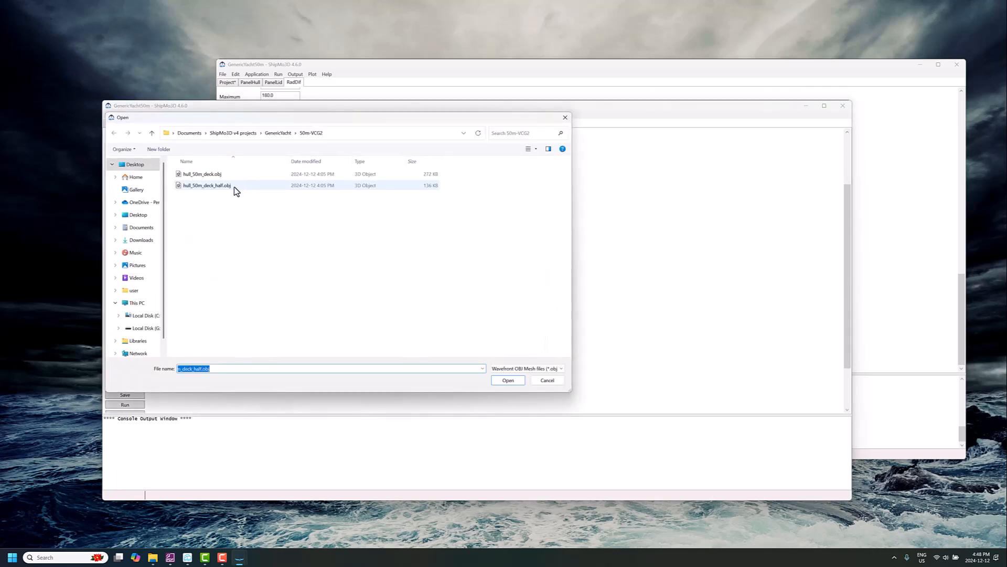
pyautogui.click(234, 187)
pyautogui.click(506, 381)
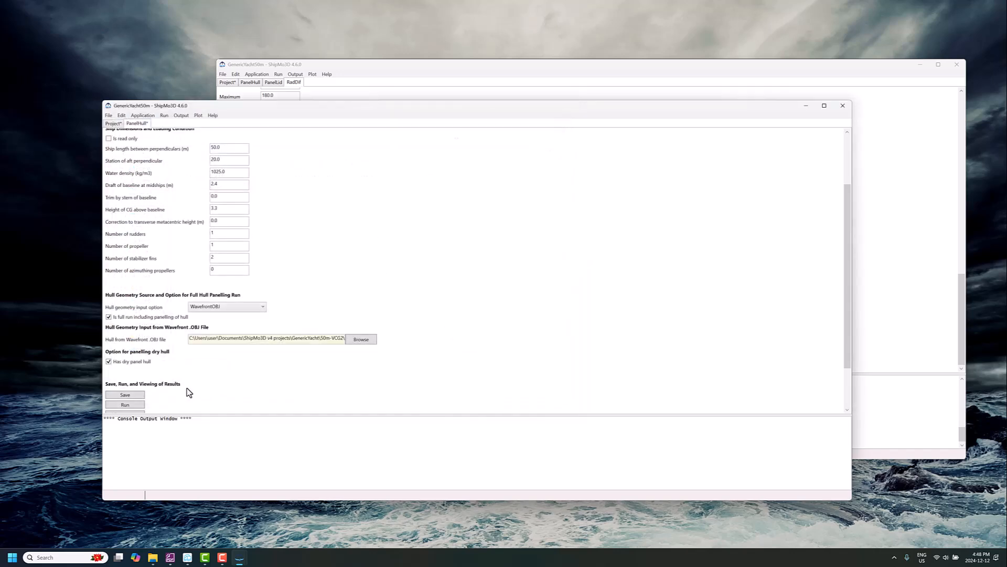
pyautogui.click(125, 405)
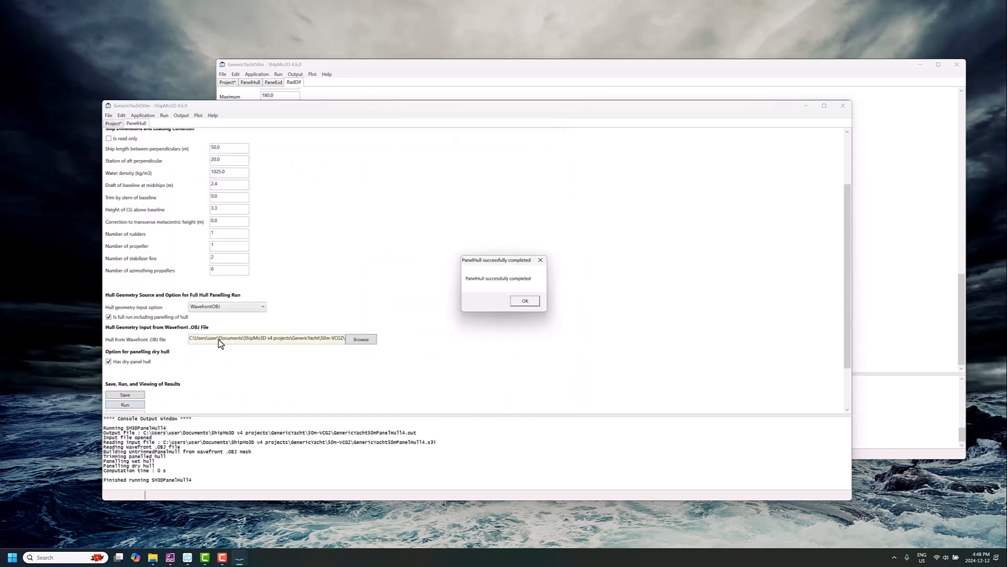
pyautogui.press('Return')
# Add the existing PanelLid data file GenericYacht50mPanelLid4.s3i from 50m-VCG2, accepting the update of its directory data.
pyautogui.click(108, 115)
pyautogui.moveTo(110, 161)
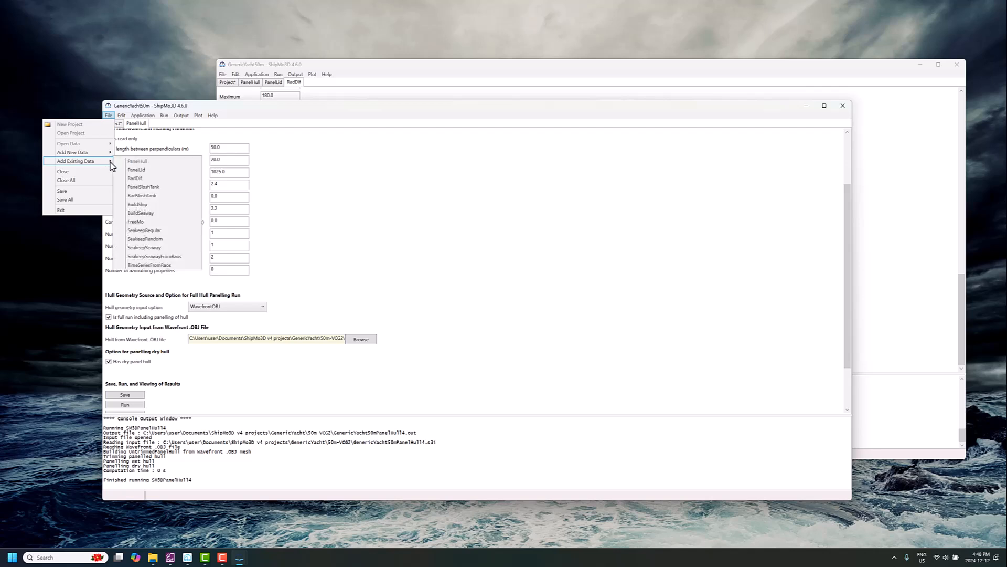
pyautogui.click(136, 169)
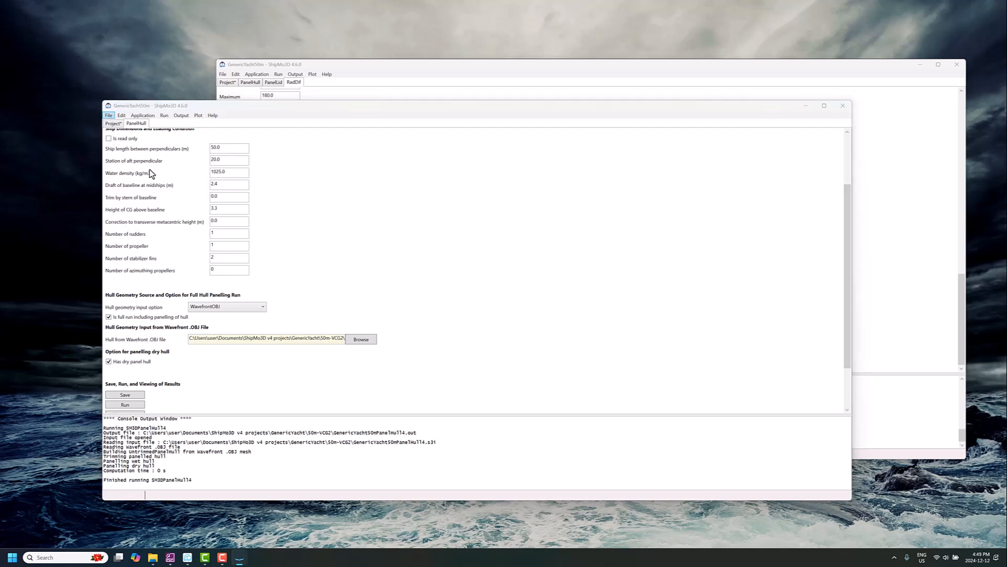
pyautogui.click(262, 174)
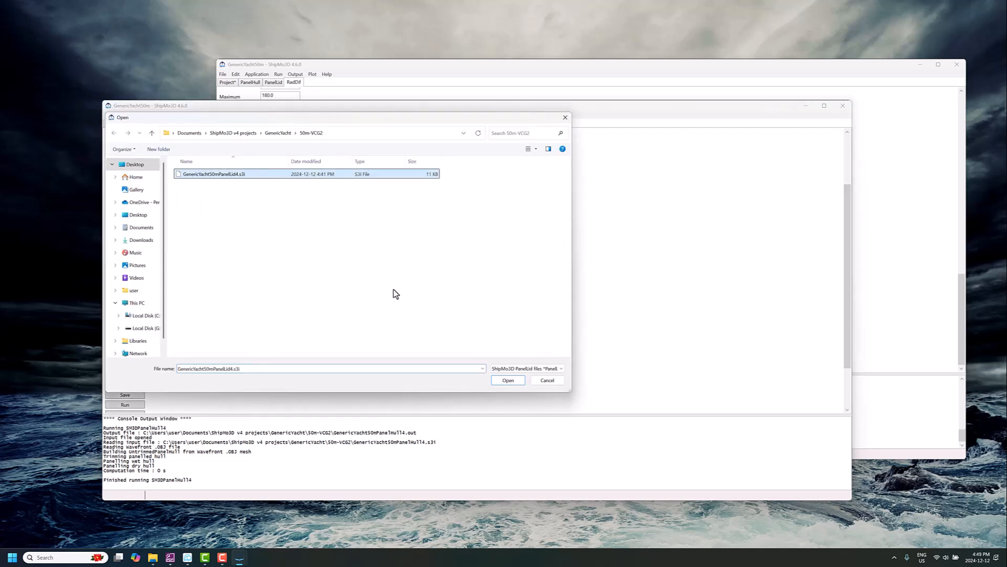
pyautogui.click(503, 382)
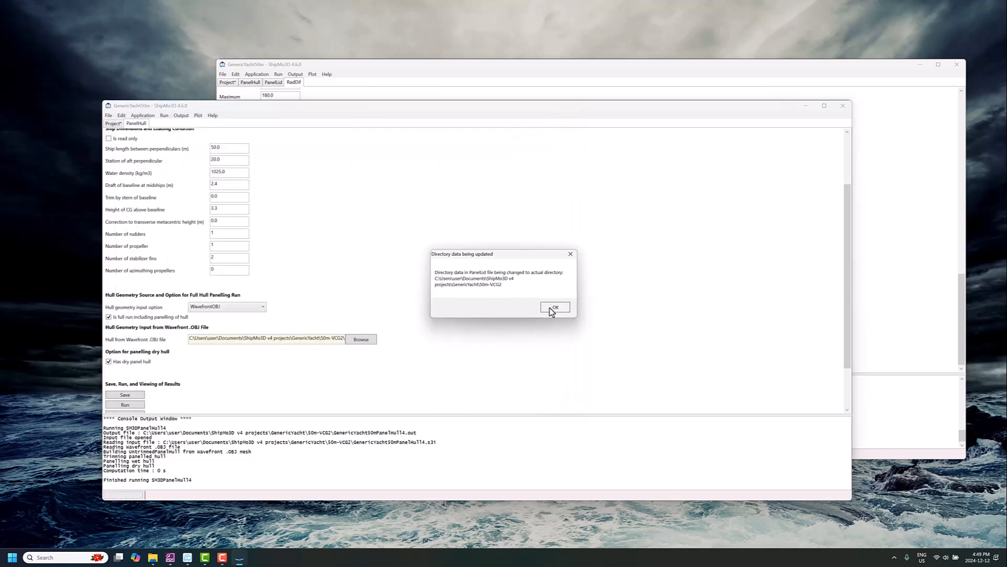
pyautogui.click(552, 308)
# Choose GenericYacht50mWetPanelHull.bin from 50m-VCG2 as the PanelLid wet panel hull file and update the height of CG to the project's value.
pyautogui.click(362, 383)
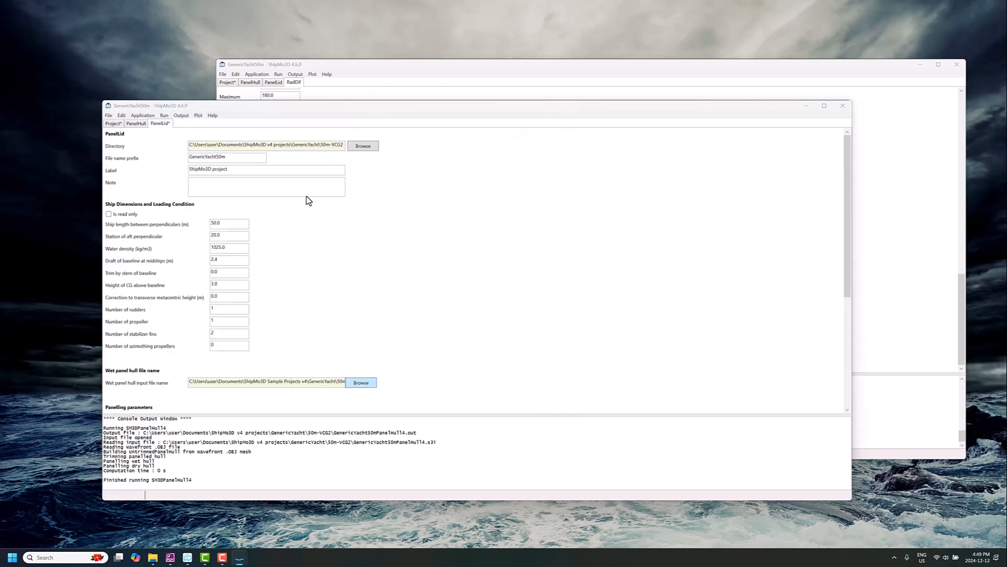
pyautogui.click(219, 175)
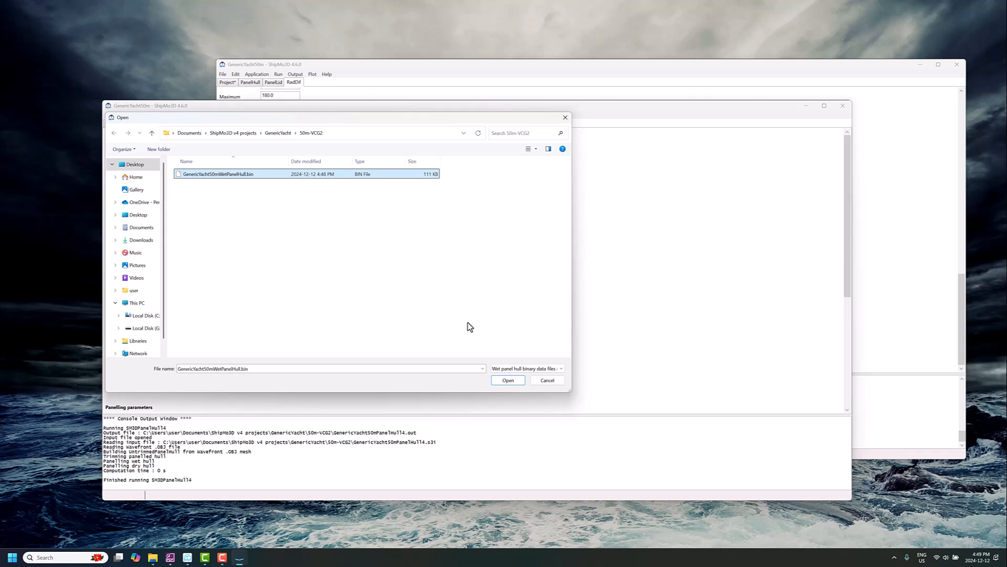
pyautogui.click(507, 380)
pyautogui.moveTo(225, 285); pyautogui.dragTo(178, 291)
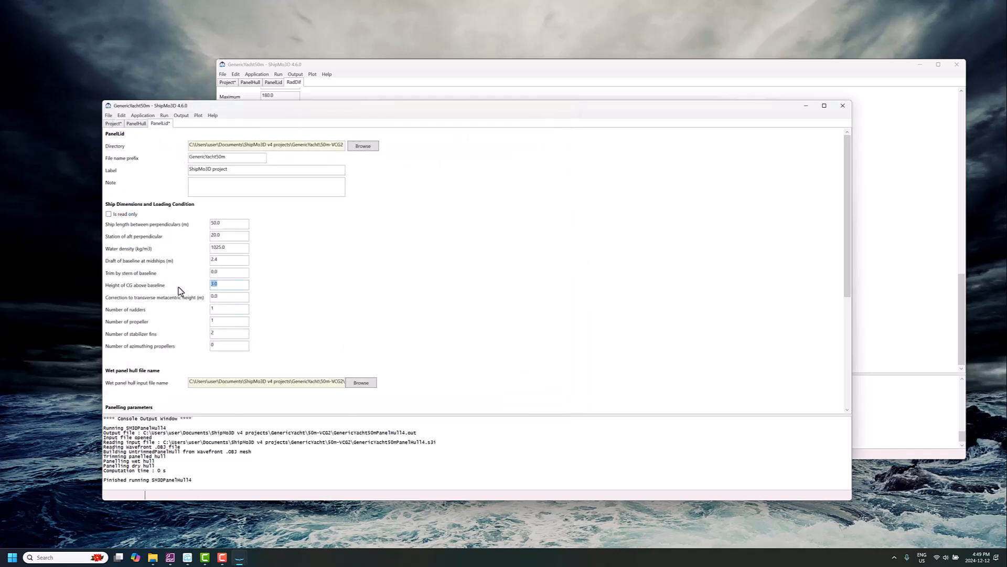
# Save the PanelLid data and run PanelLid with its existing panelling parameters.
pyautogui.scroll(-5, 265, 315)
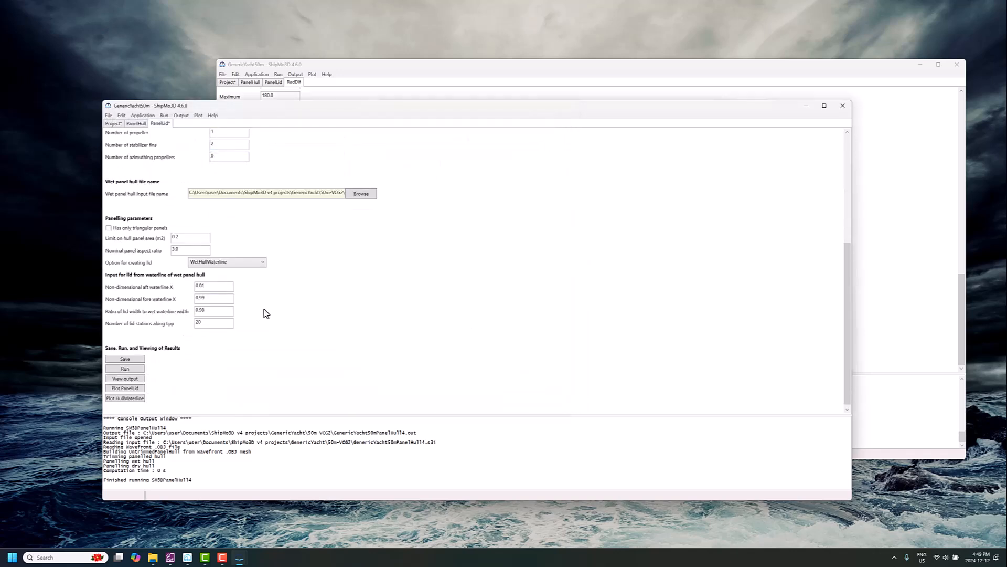
pyautogui.click(122, 355)
pyautogui.click(124, 366)
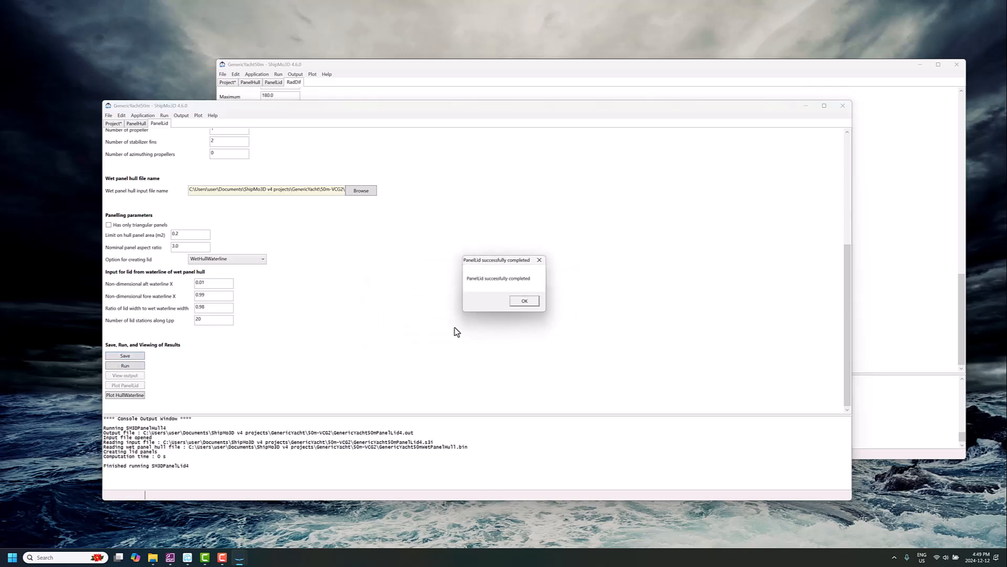
pyautogui.click(515, 305)
# Add the existing RadDif data file to the 50m-VCG2 project, accepting the update of its directory data.
pyautogui.click(109, 115)
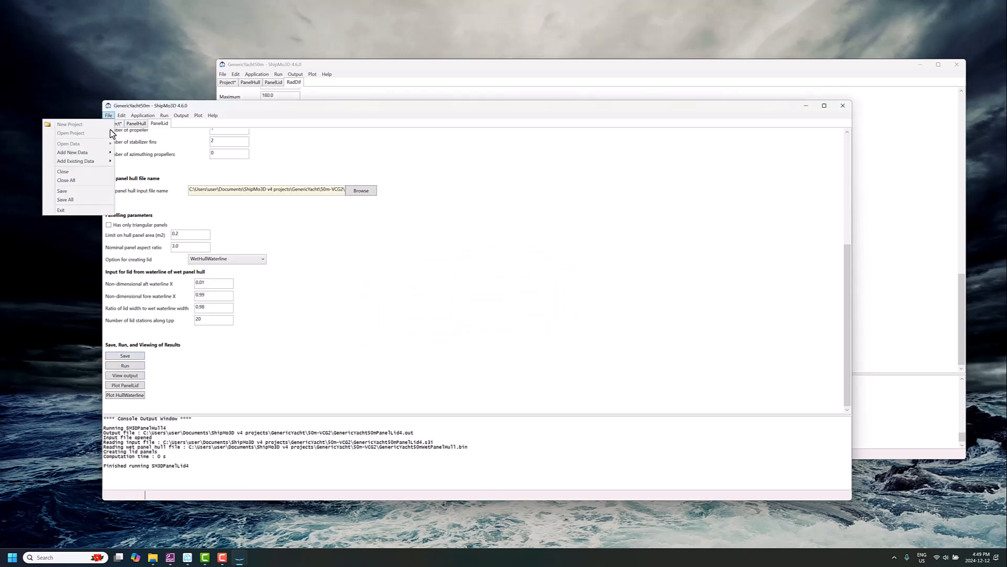
pyautogui.moveTo(99, 162)
pyautogui.click(127, 177)
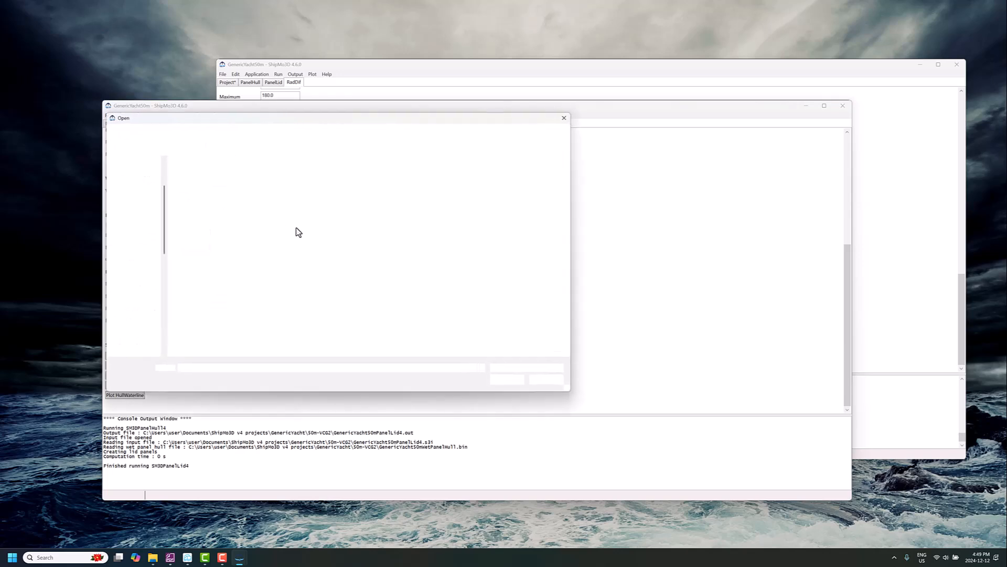
pyautogui.doubleClick(237, 175)
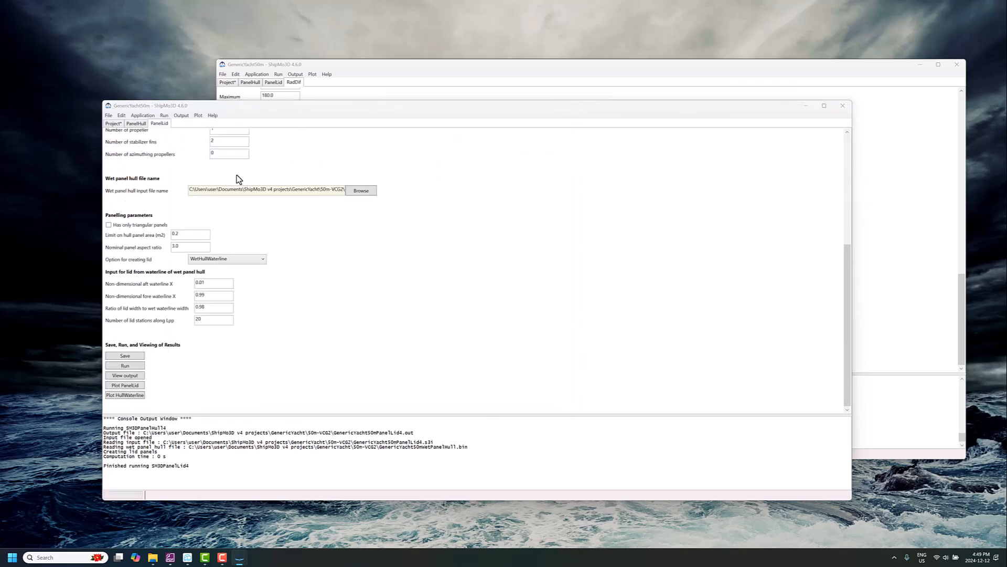
pyautogui.press('Return')
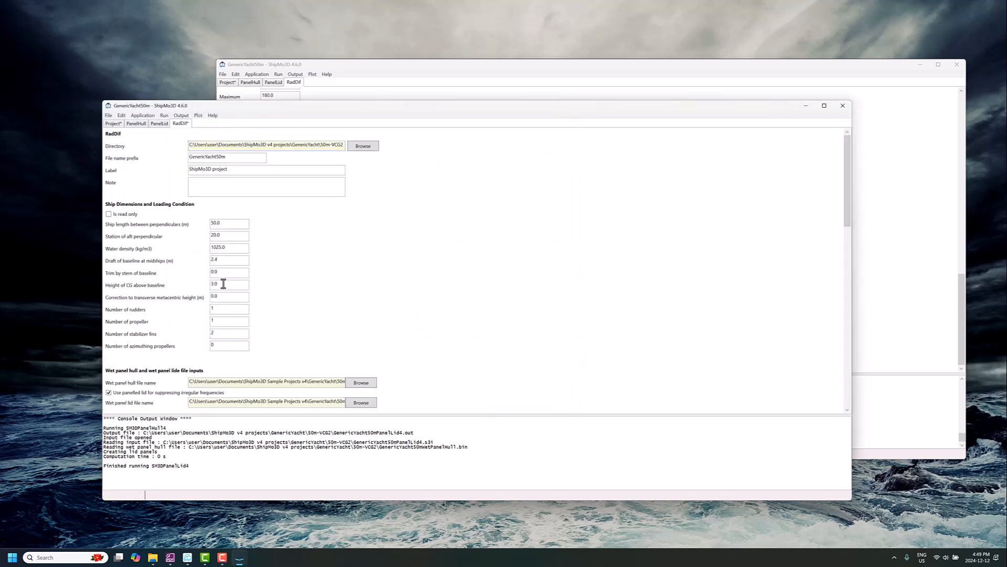
# Set the RadDif height of CG above baseline to 3.3 and choose GenericYacht50mWetPanelHull.bin from 50m-VCG2 as its wet panel hull file.
pyautogui.moveTo(224, 283); pyautogui.dragTo(183, 292)
pyautogui.scroll(-3, 314, 339)
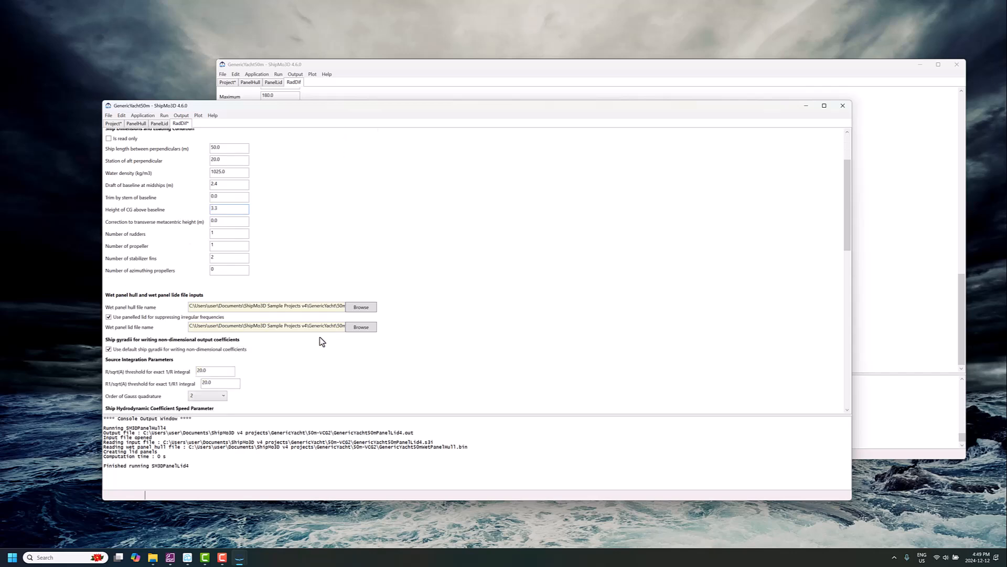
pyautogui.click(361, 308)
pyautogui.click(257, 174)
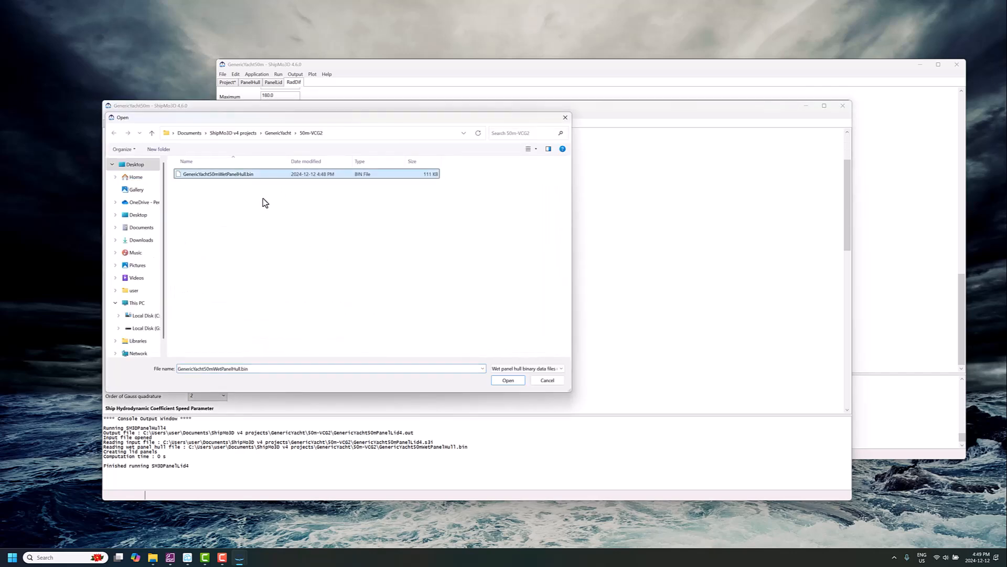
pyautogui.click(499, 380)
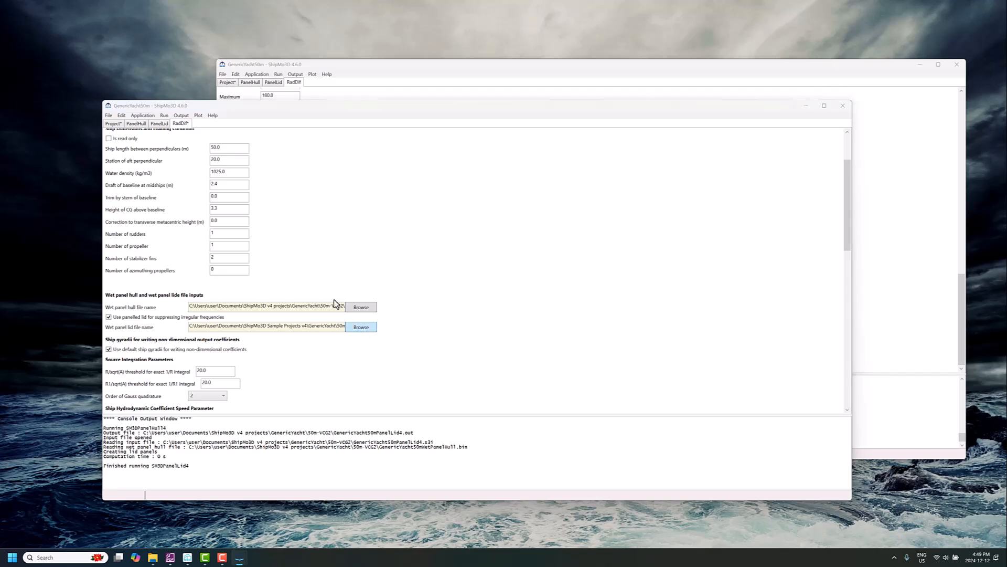
# Choose GenericYacht50mWetPanelLid.bin from 50m-VCG2 as the RadDif wet panel lid file.
pyautogui.click(357, 303)
pyautogui.click(225, 175)
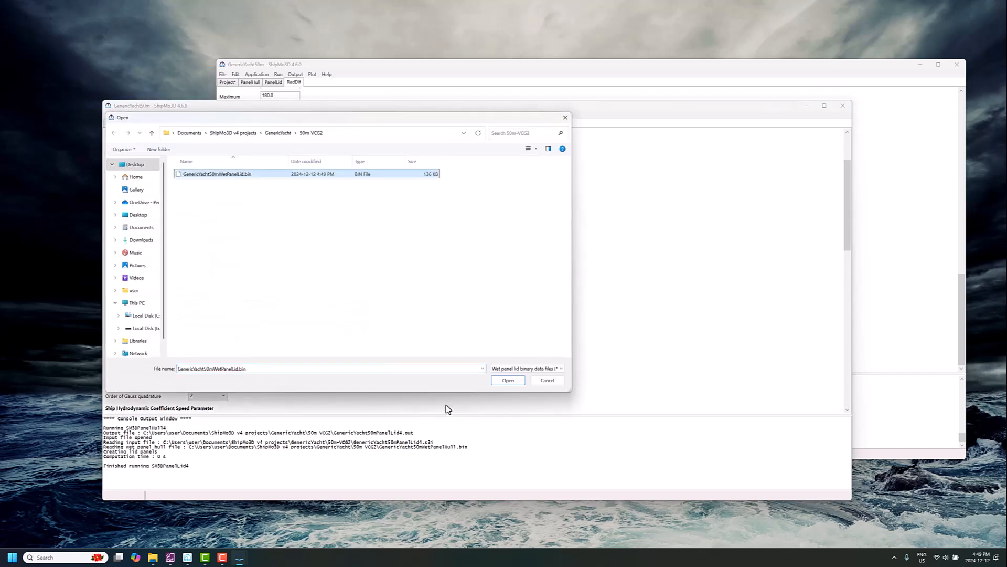
pyautogui.click(508, 381)
# Run the RadDif radiation and diffraction computation with its existing frequency range and plot the radiation coefficients.
pyautogui.scroll(-15, 383, 318)
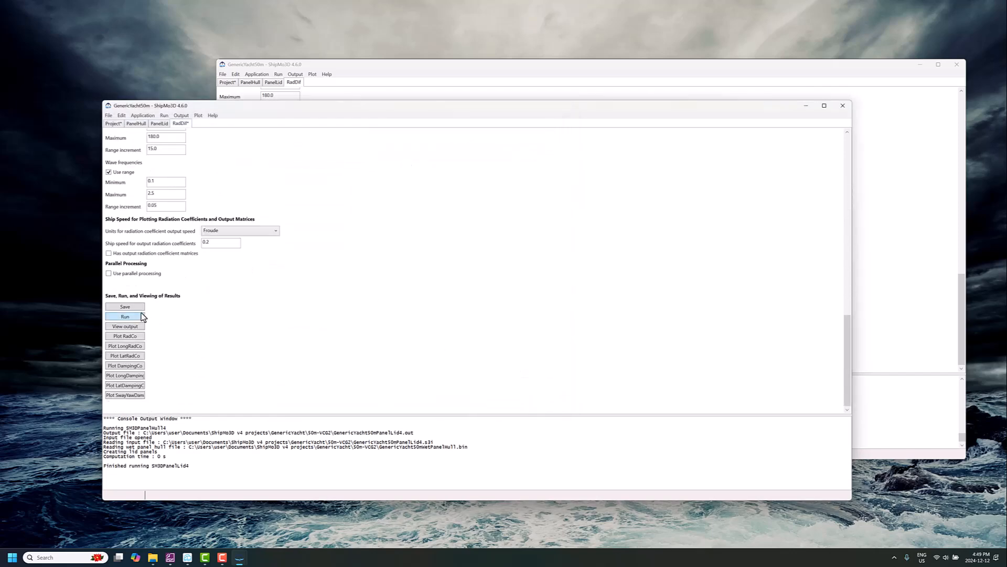
pyautogui.click(135, 316)
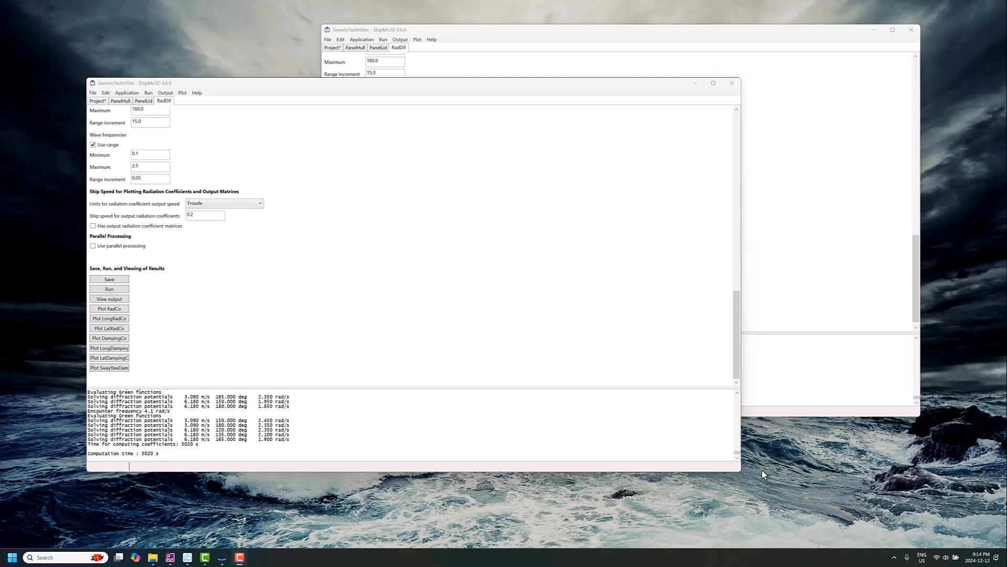
pyautogui.click(126, 309)
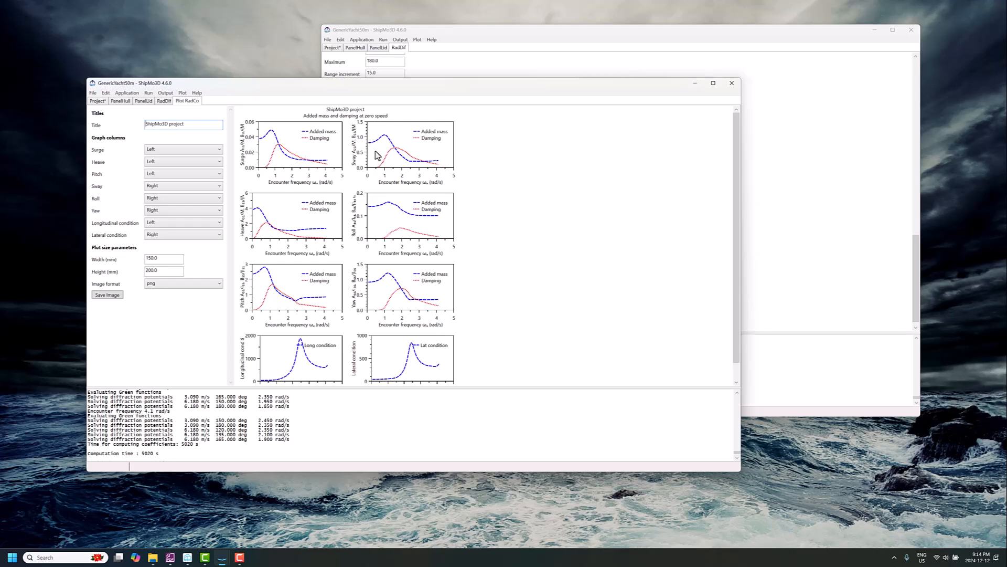
pyautogui.click(93, 93)
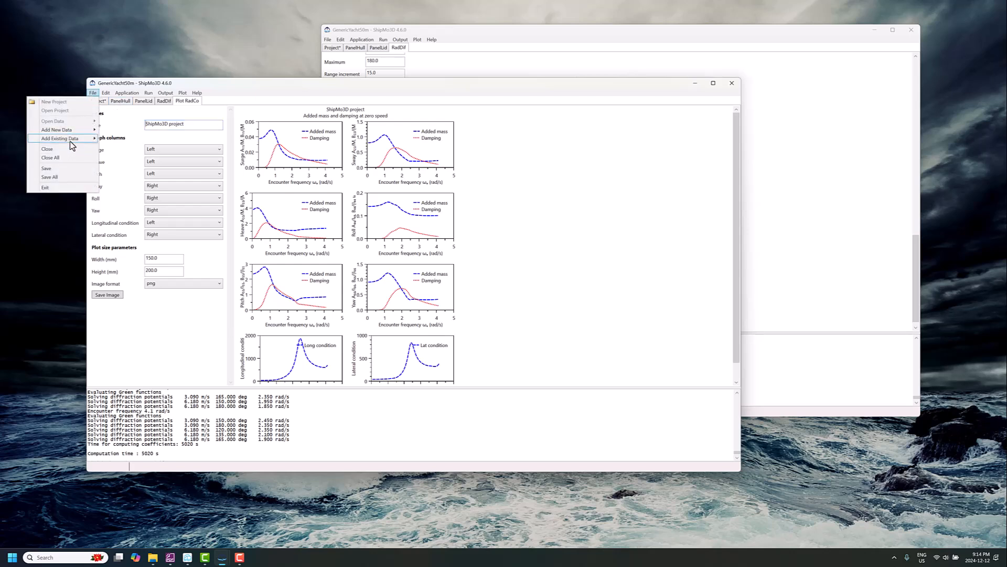
pyautogui.moveTo(70, 141)
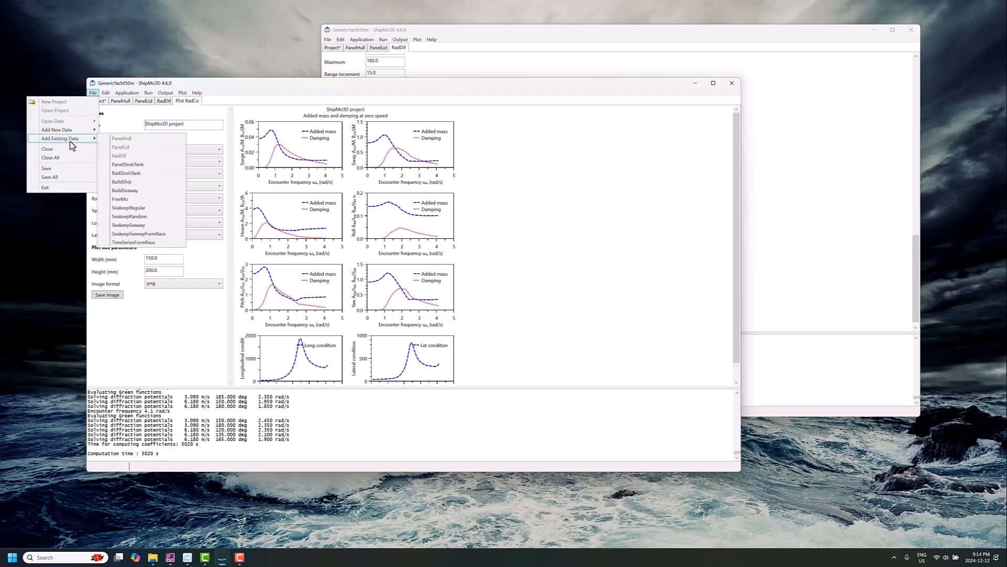
pyautogui.click(135, 181)
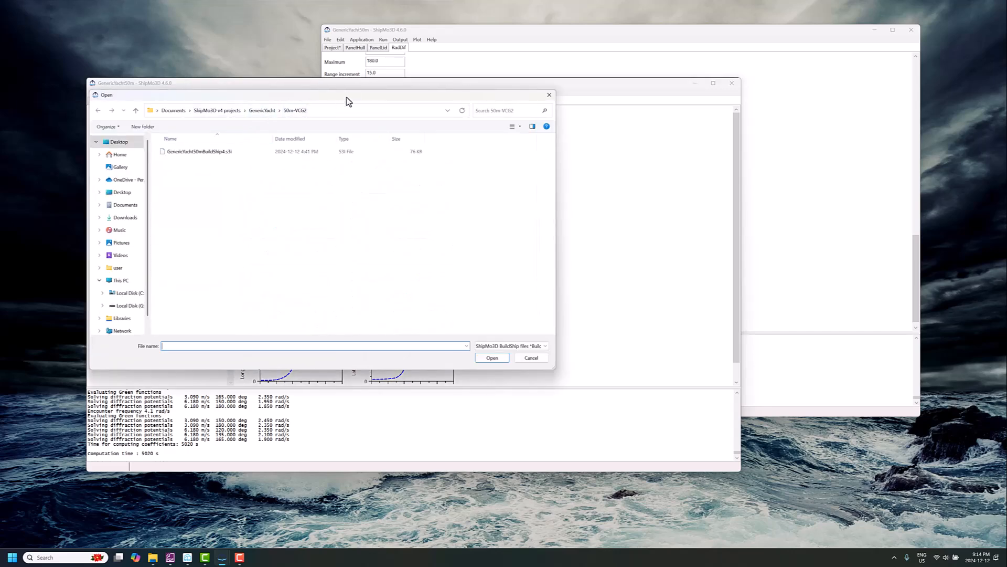
pyautogui.moveTo(352, 91); pyautogui.dragTo(355, 173)
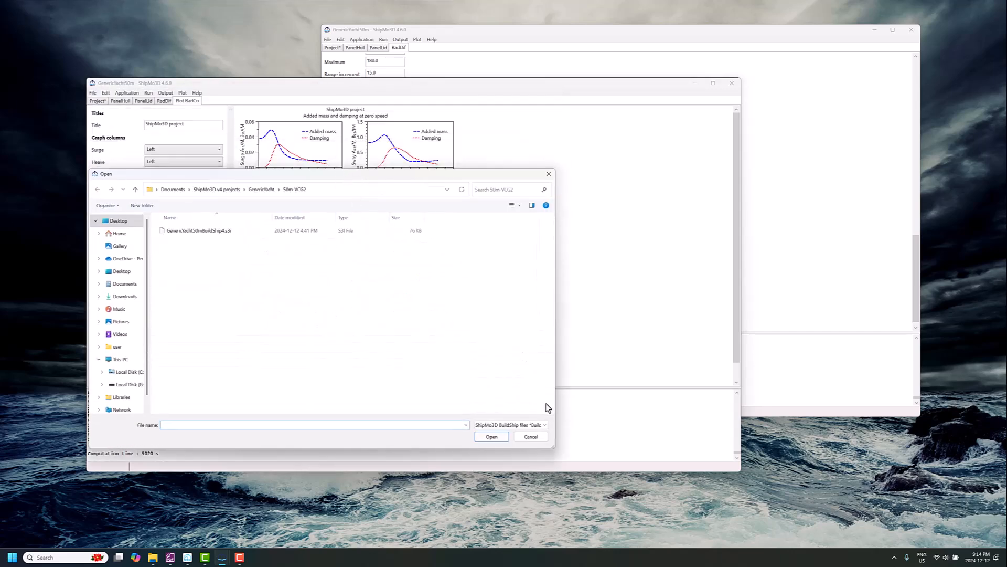
pyautogui.click(531, 437)
pyautogui.click(164, 100)
pyautogui.scroll(1, 265, 118)
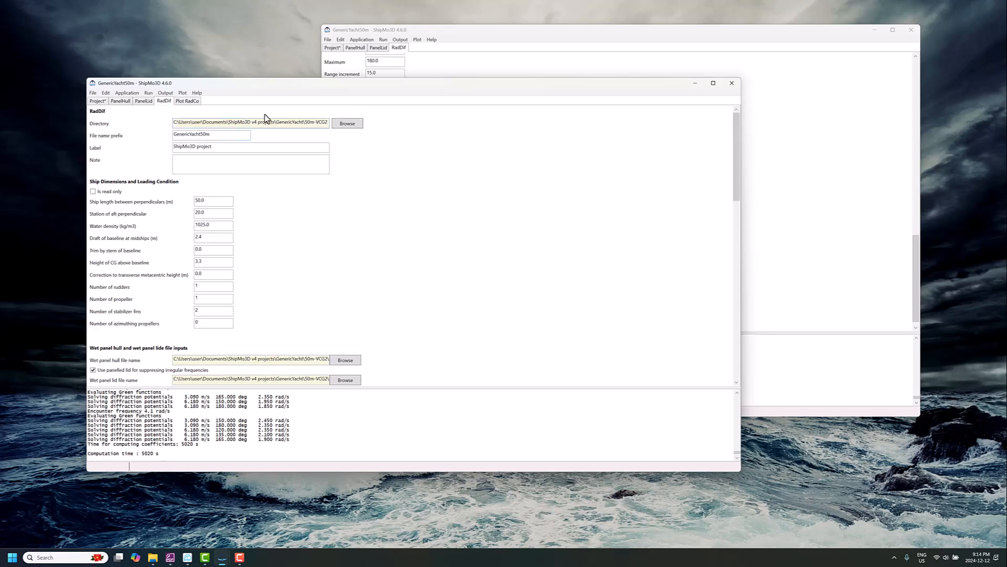
pyautogui.scroll(-5, 351, 224)
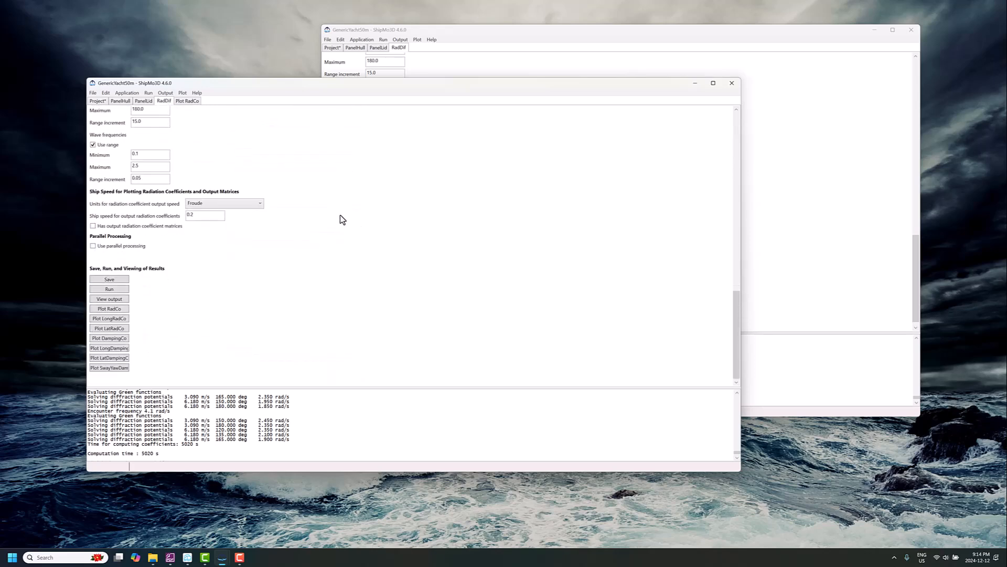
# Add the existing GenericYacht50mBuildShip4.s3i data file to the 50m-VCG2 project, accepting the update of its directory data.
pyautogui.click(93, 93)
pyautogui.moveTo(77, 139)
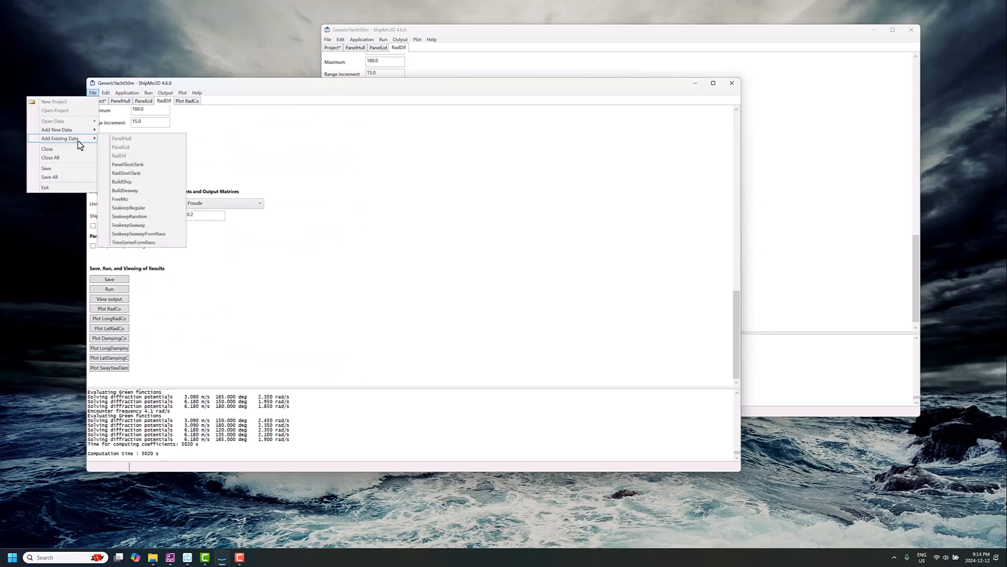
pyautogui.click(124, 181)
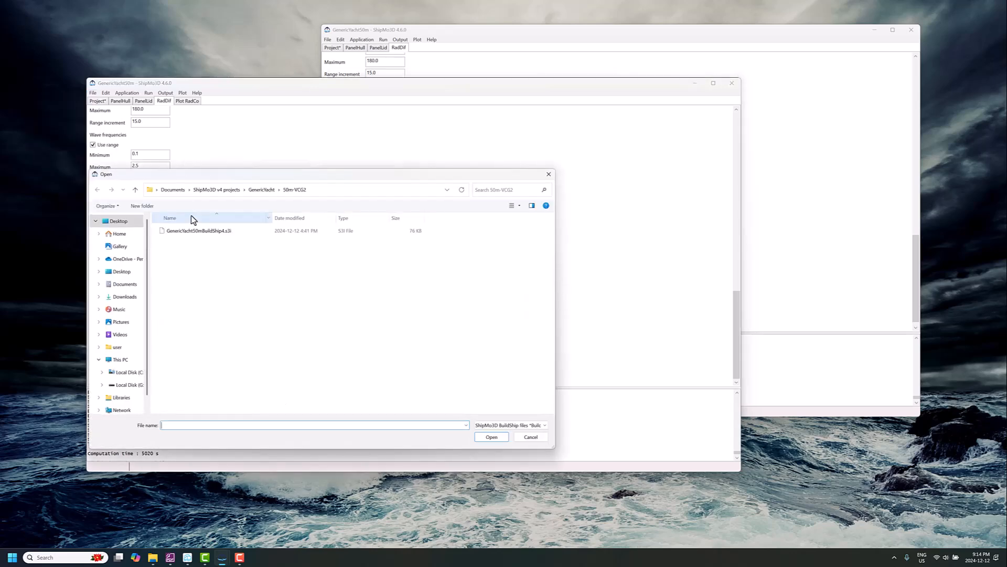
pyautogui.click(193, 234)
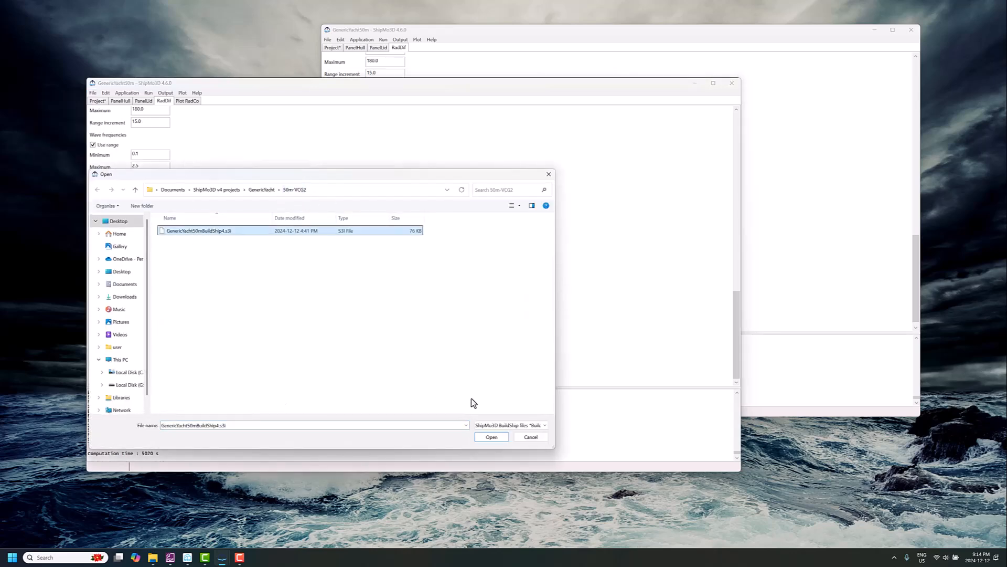
pyautogui.click(489, 436)
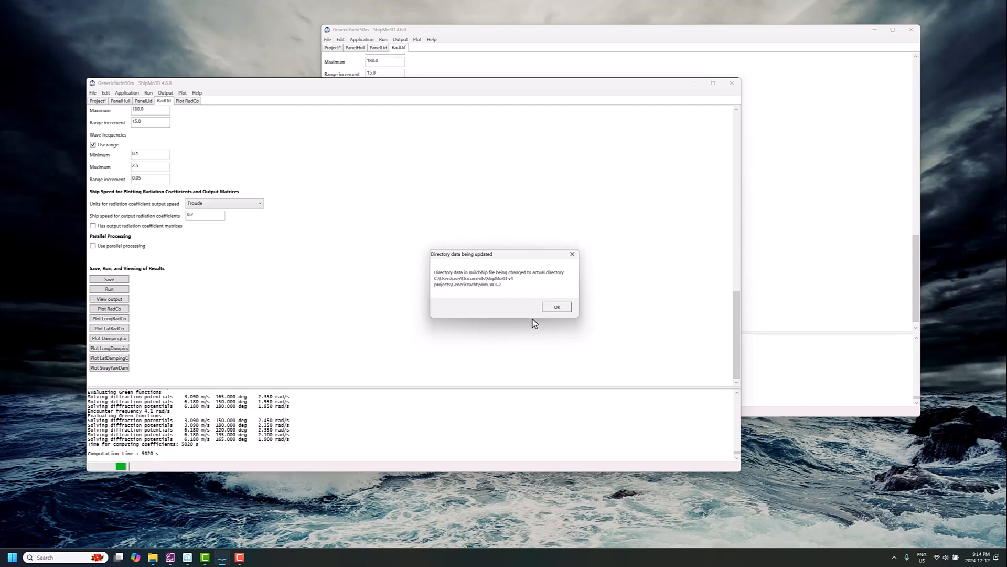
pyautogui.click(553, 307)
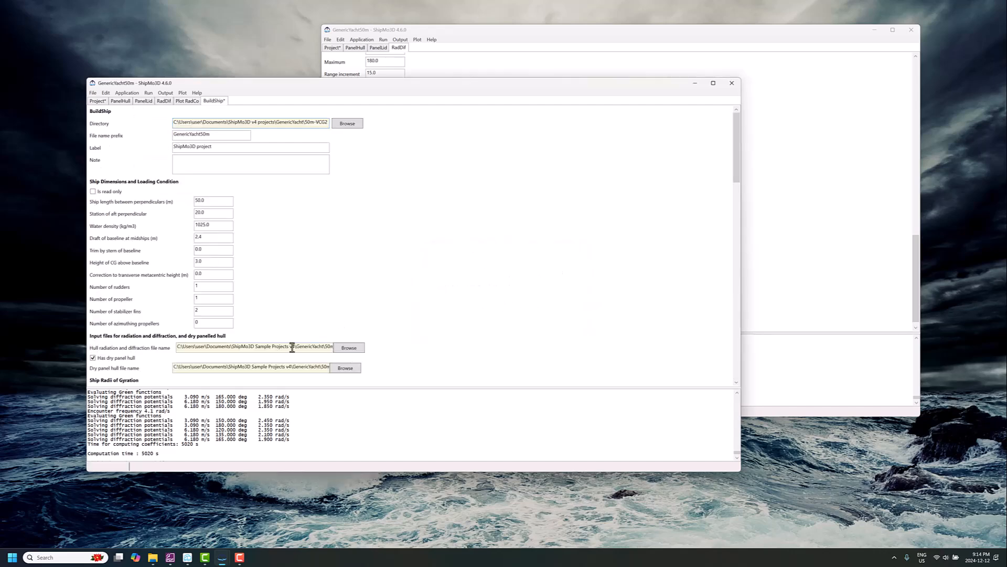
# Choose GenericYacht50mRadDifDB.bin as BuildShip's hull radiation and diffraction file and GenericYacht50mDryPanelHull.bin as its dry panel hull file, both from 50m-VCG2.
pyautogui.scroll(-1, 292, 348)
pyautogui.click(348, 310)
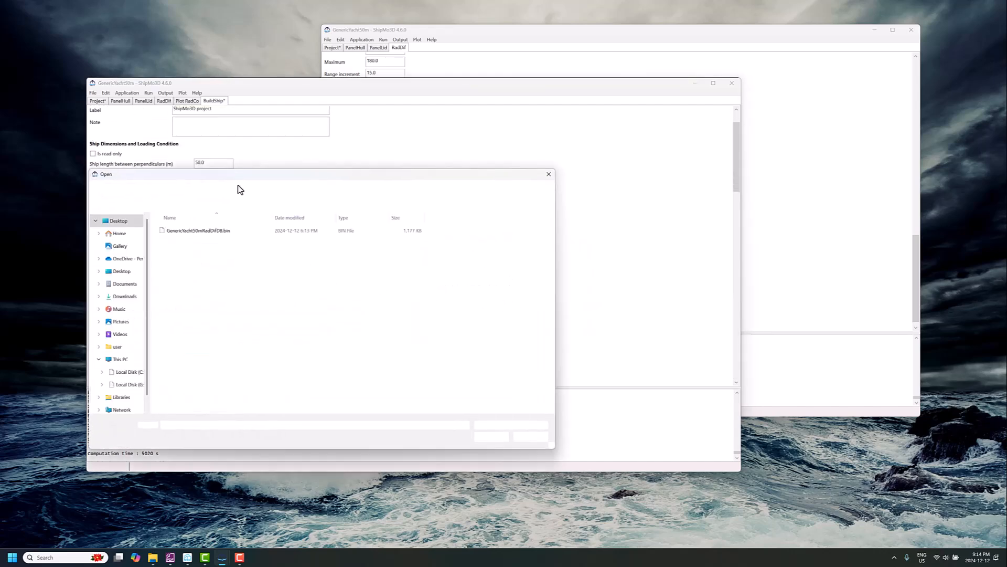
pyautogui.click(223, 232)
pyautogui.doubleClick(223, 232)
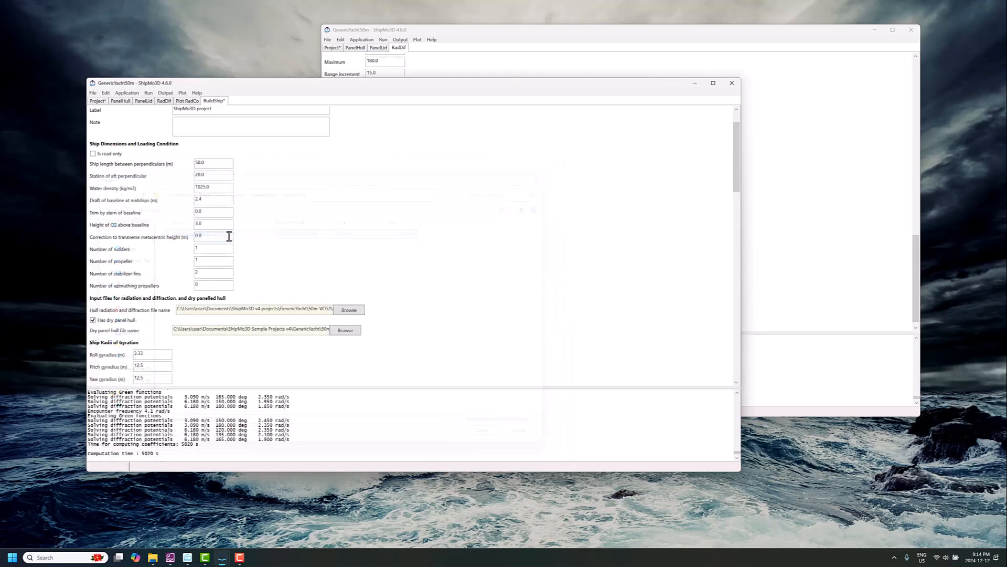
pyautogui.click(346, 330)
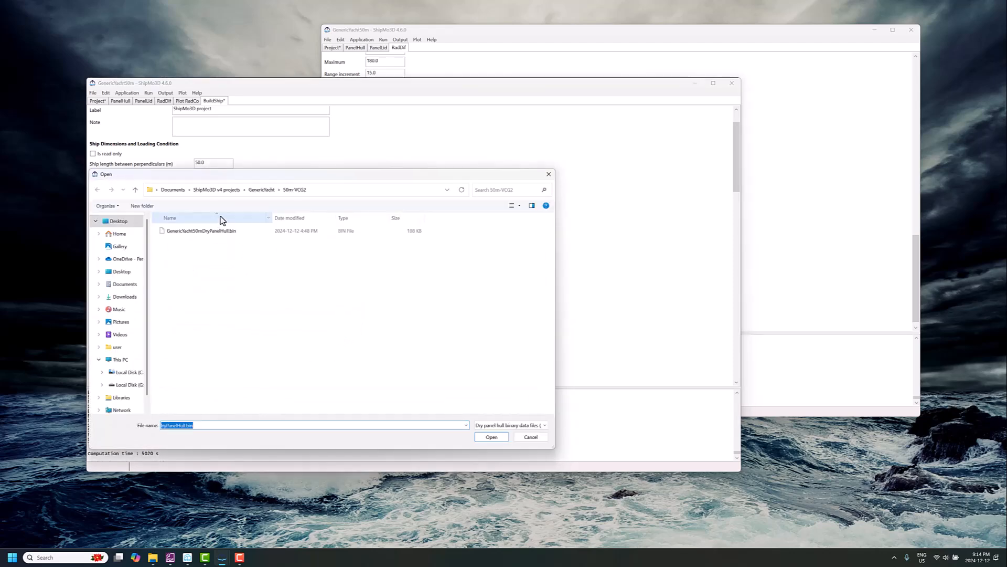
pyautogui.click(209, 232)
pyautogui.press('Return')
# Try to run BuildShip with the newly chosen 50m-VCG2 input files.
pyautogui.scroll(-15, 286, 286)
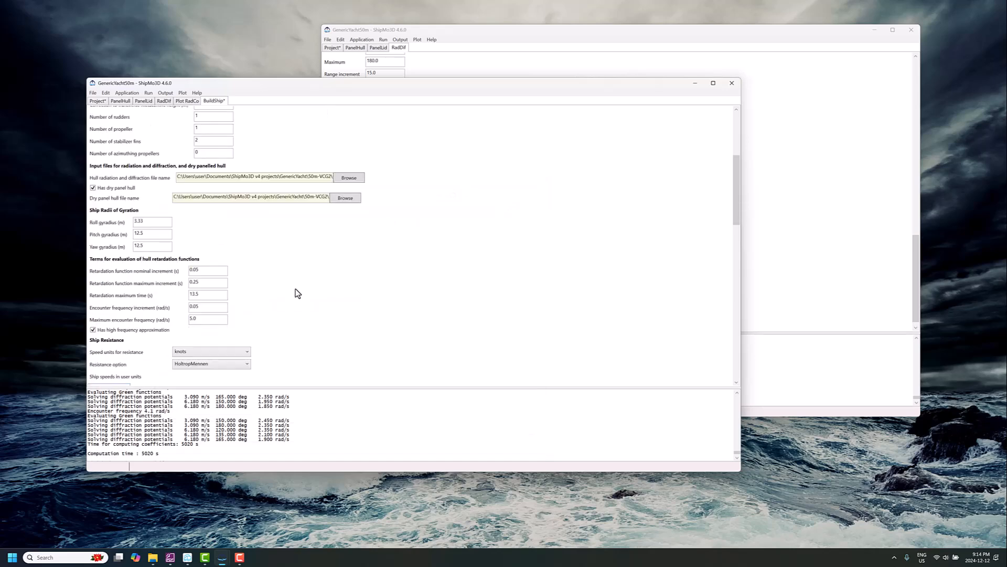
pyautogui.click(120, 311)
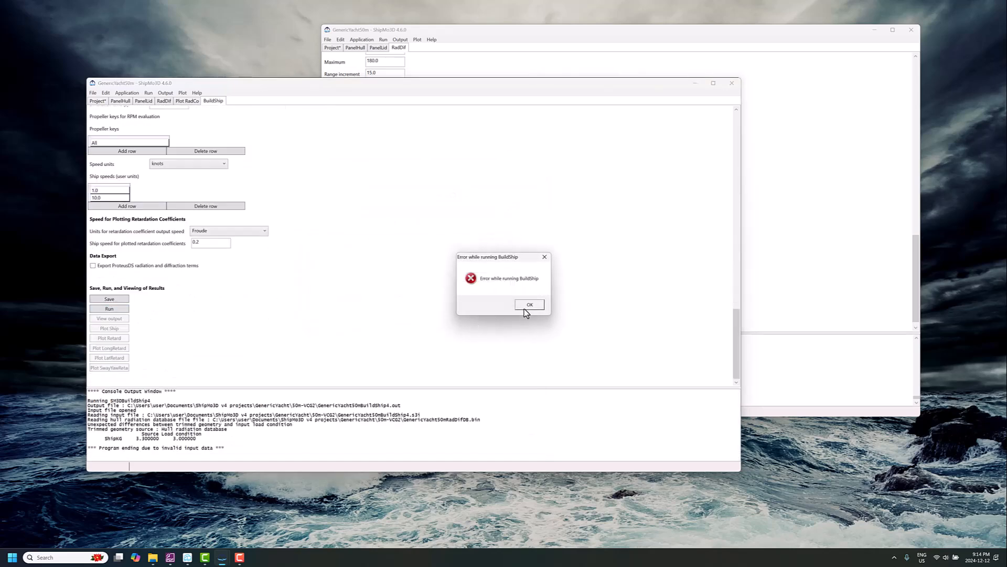
pyautogui.click(529, 305)
# Set the BuildShip height of CG above baseline to 3.3.
pyautogui.scroll(15, 331, 295)
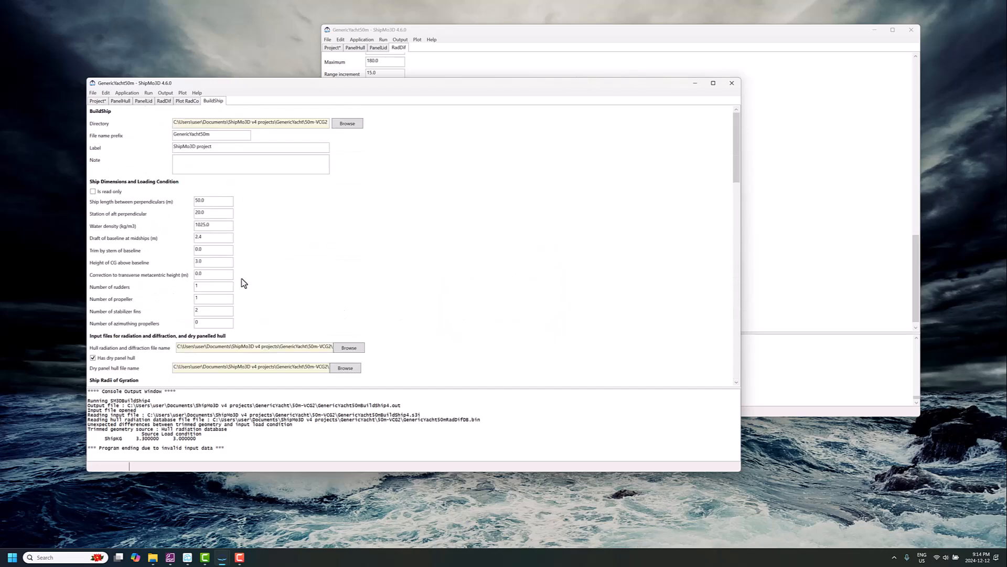
pyautogui.moveTo(205, 264); pyautogui.dragTo(99, 272)
pyautogui.write('3')
pyautogui.moveTo(208, 261); pyautogui.dragTo(169, 269)
# Check BuildShip's radiation and dry panel hull file paths and compare its height of CG with the RadDif setting.
pyautogui.scroll(-12, 273, 266)
pyautogui.scroll(9, 324, 252)
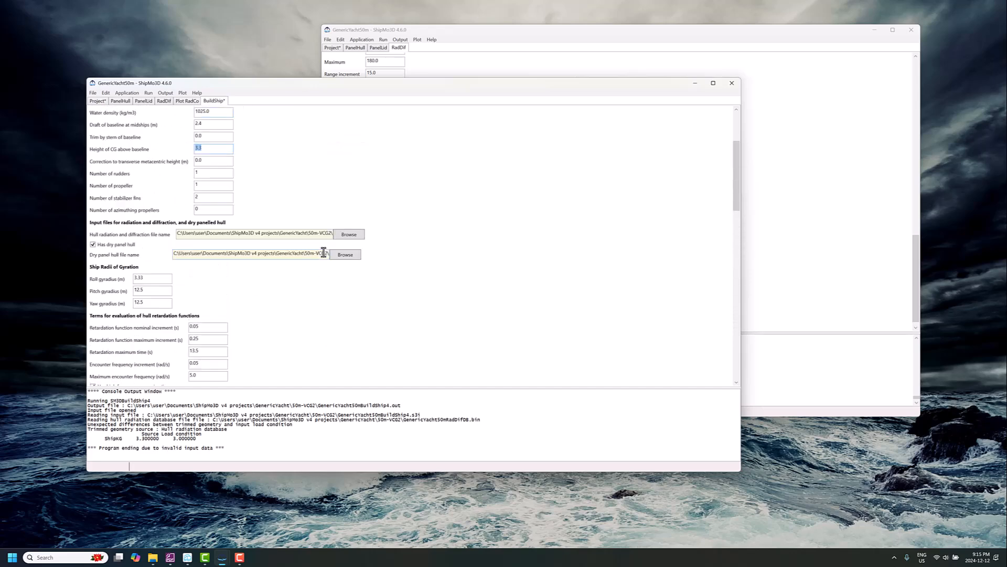
pyautogui.scroll(1, 324, 251)
pyautogui.moveTo(286, 271); pyautogui.dragTo(336, 278)
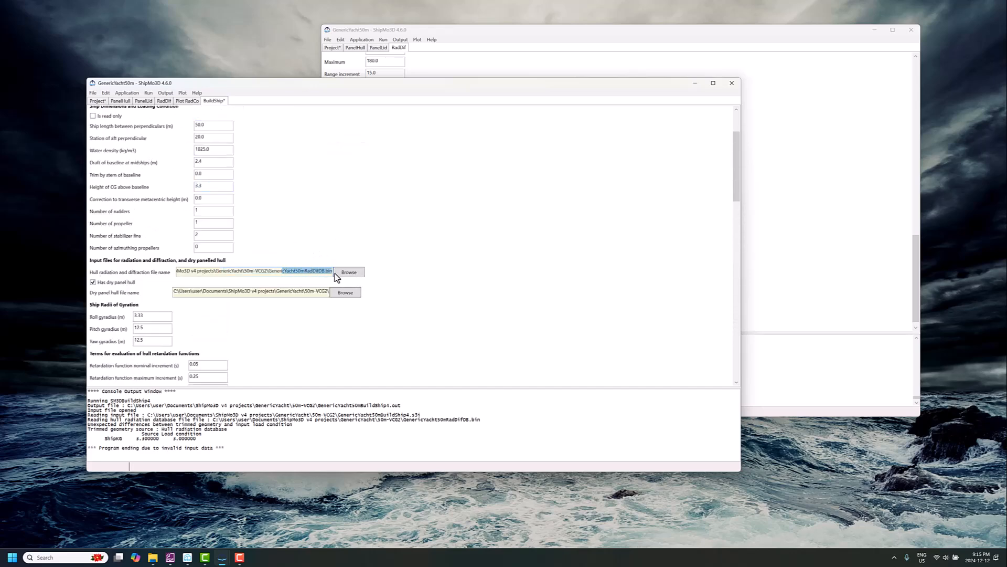
pyautogui.click(163, 100)
pyautogui.moveTo(211, 250); pyautogui.dragTo(193, 249)
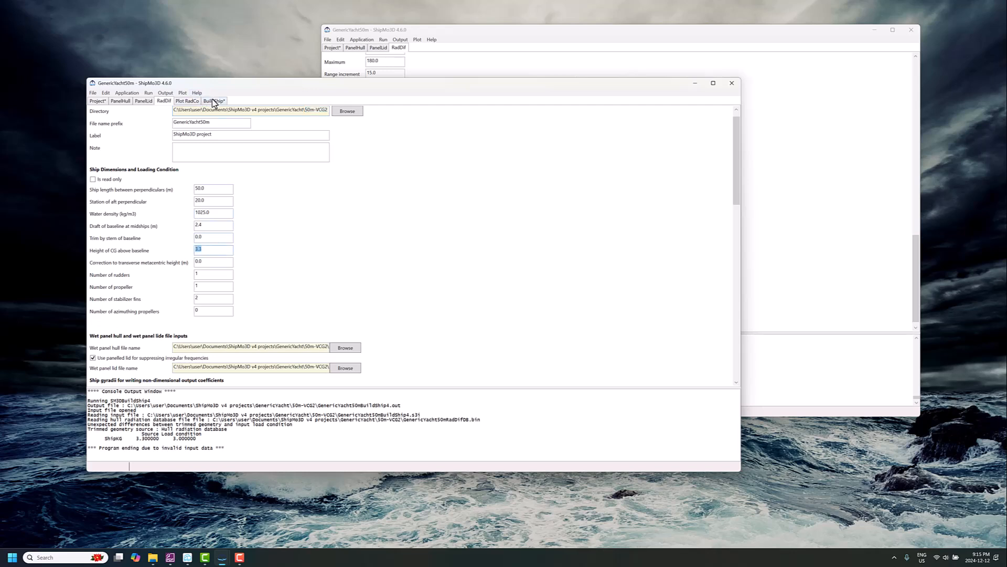
pyautogui.click(213, 101)
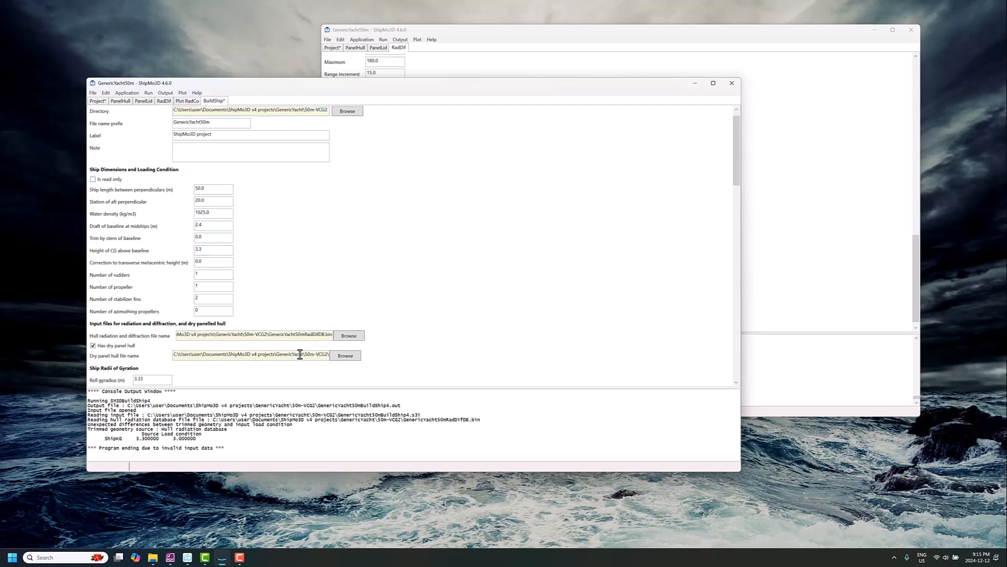
pyautogui.moveTo(301, 357); pyautogui.dragTo(355, 361)
# Run BuildShip again with the corrected height of CG.
pyautogui.scroll(-15, 346, 307)
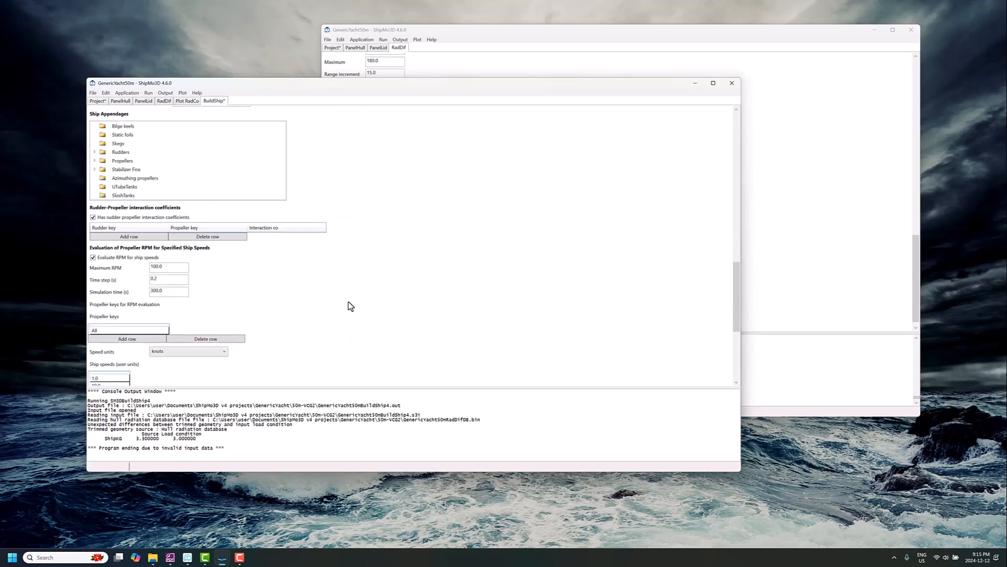
pyautogui.click(125, 310)
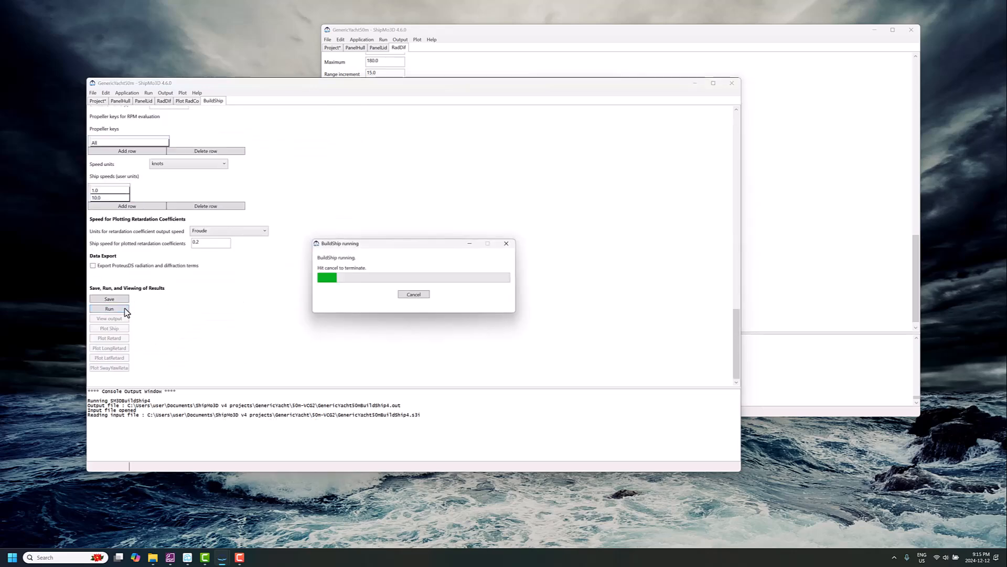
pyautogui.click(524, 302)
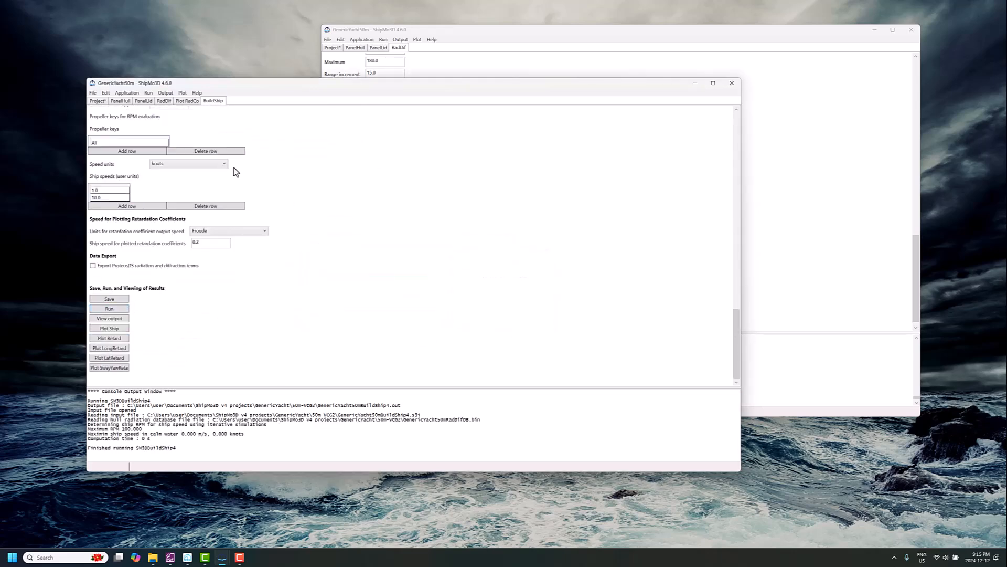
# Add the existing GenericYacht50mSeakeepRegular4.s3i data file to the 50m-VCG2 project, accepting the update of its directory data.
pyautogui.click(93, 92)
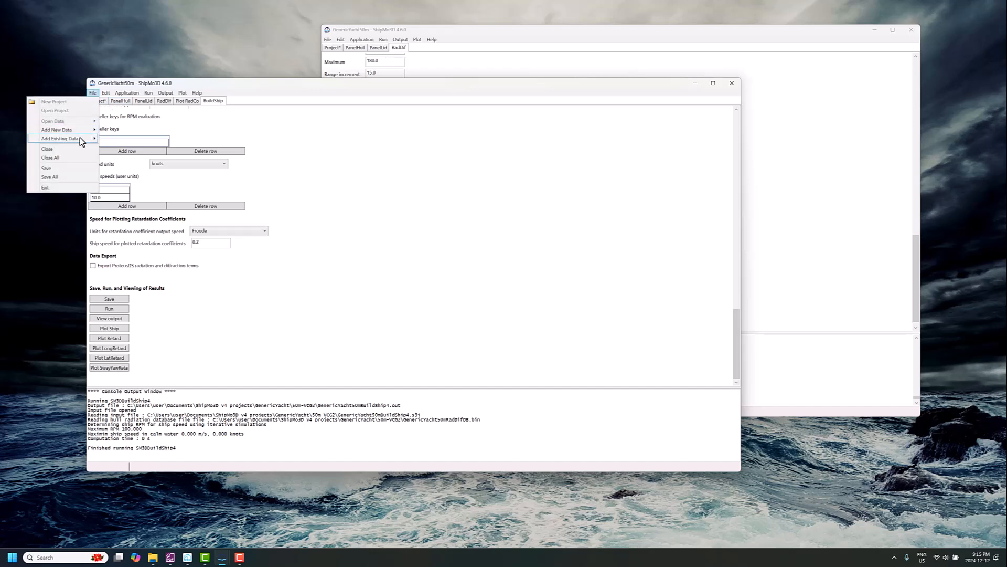
pyautogui.moveTo(82, 141)
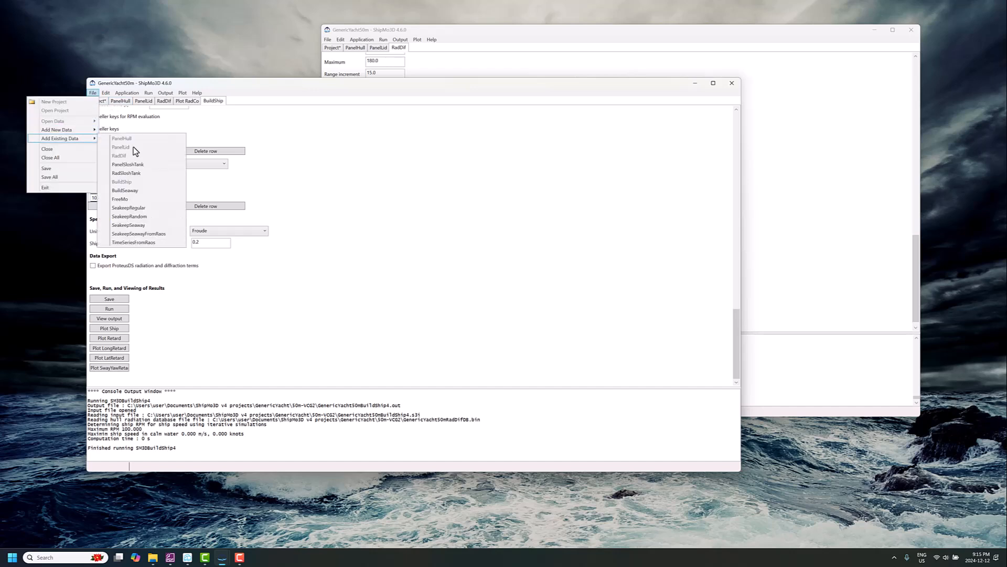
pyautogui.click(142, 209)
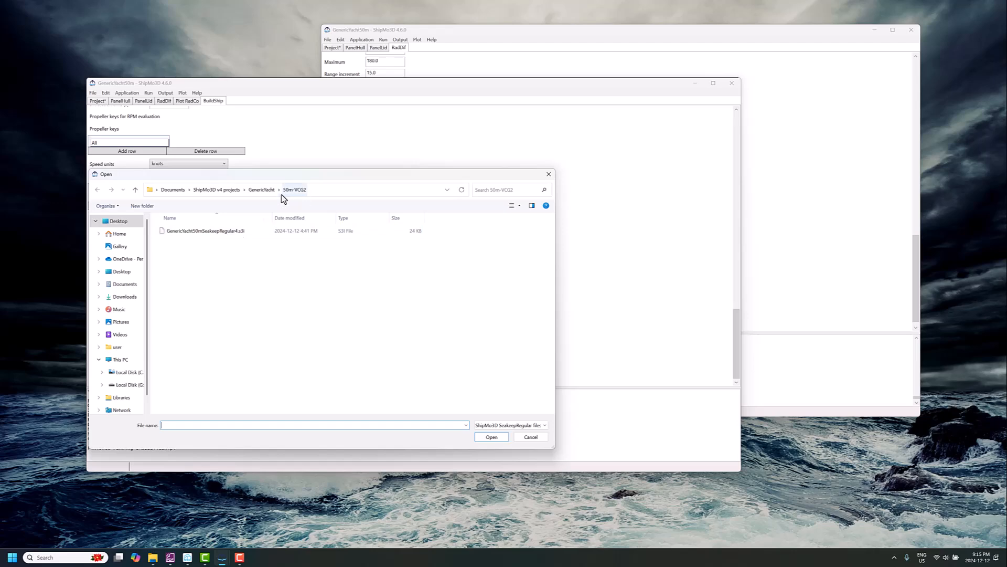
pyautogui.click(225, 234)
pyautogui.click(499, 439)
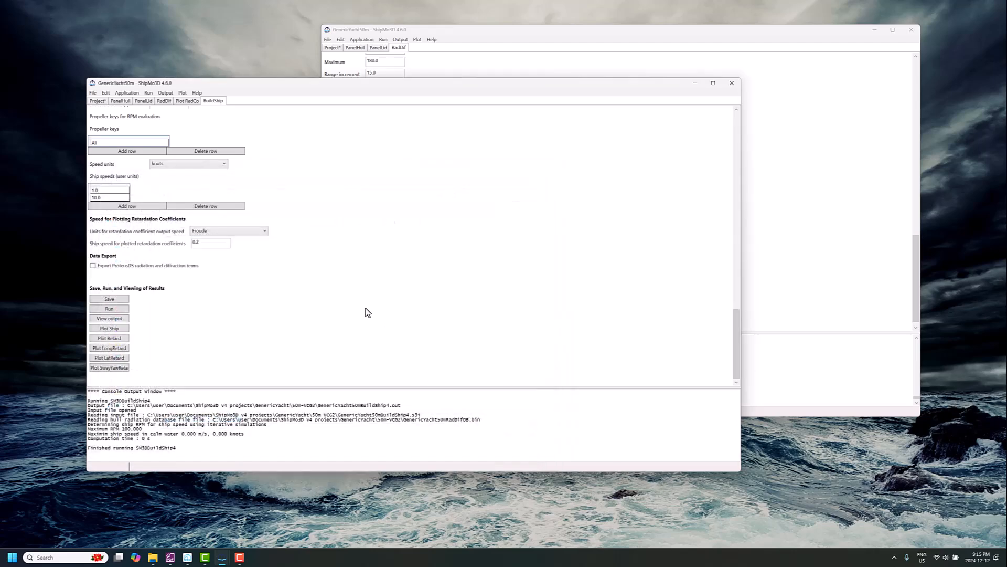
pyautogui.click(550, 311)
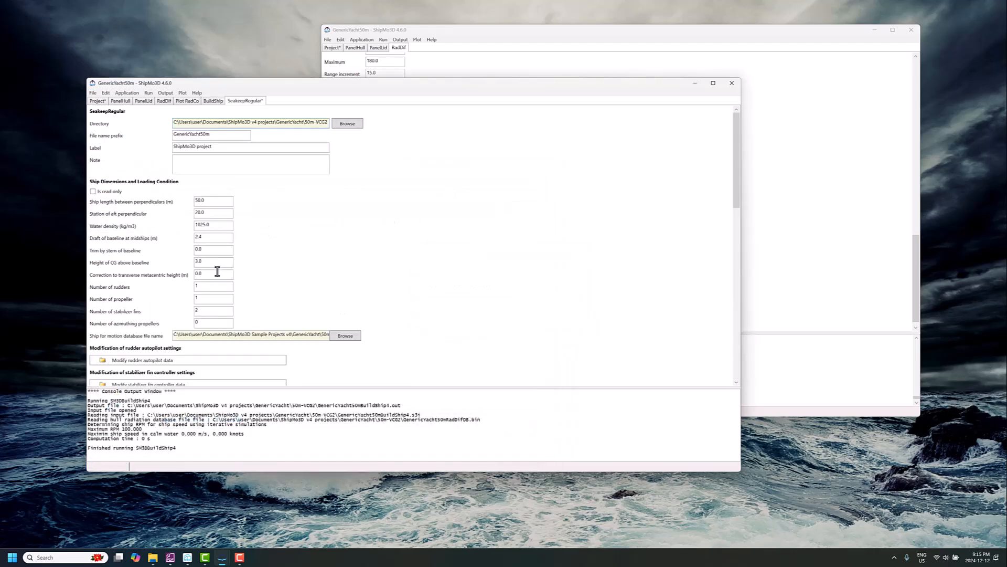
# Set the SeakeepRegular height of CG above baseline to 3.3 and choose GenericYacht50mShipForMotionDB.bin from 50m-VCG2 as its ship for motion database.
pyautogui.moveTo(209, 263); pyautogui.dragTo(167, 266)
pyautogui.write('3.3')
pyautogui.click(260, 268)
pyautogui.click(343, 335)
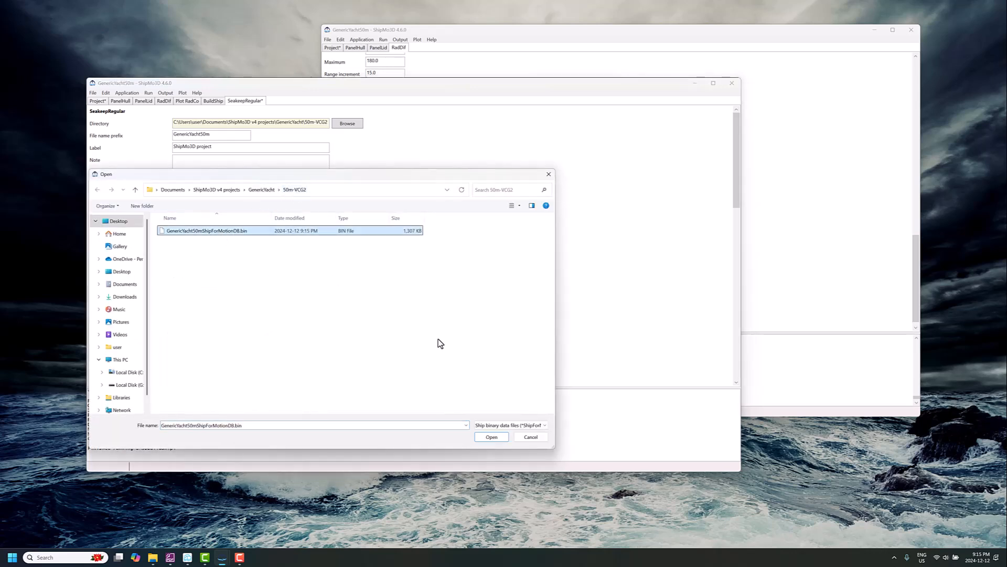
pyautogui.click(492, 437)
# Review the SeakeepRegular speed, sea direction and wave frequency ranges and run it with ProteusDS response amplitude operator export enabled.
pyautogui.scroll(-15, 345, 309)
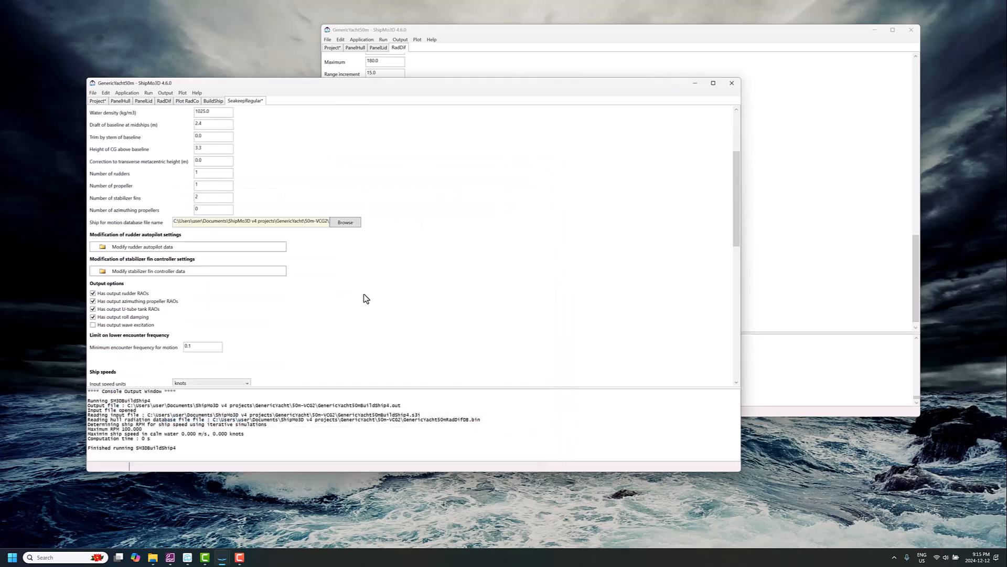
pyautogui.scroll(1, 322, 248)
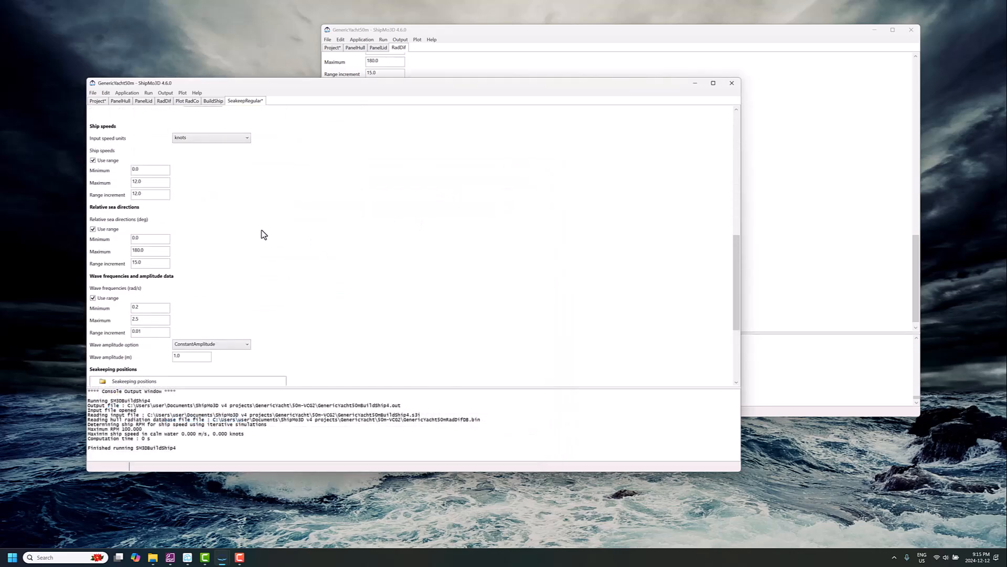
pyautogui.scroll(-3, 147, 277)
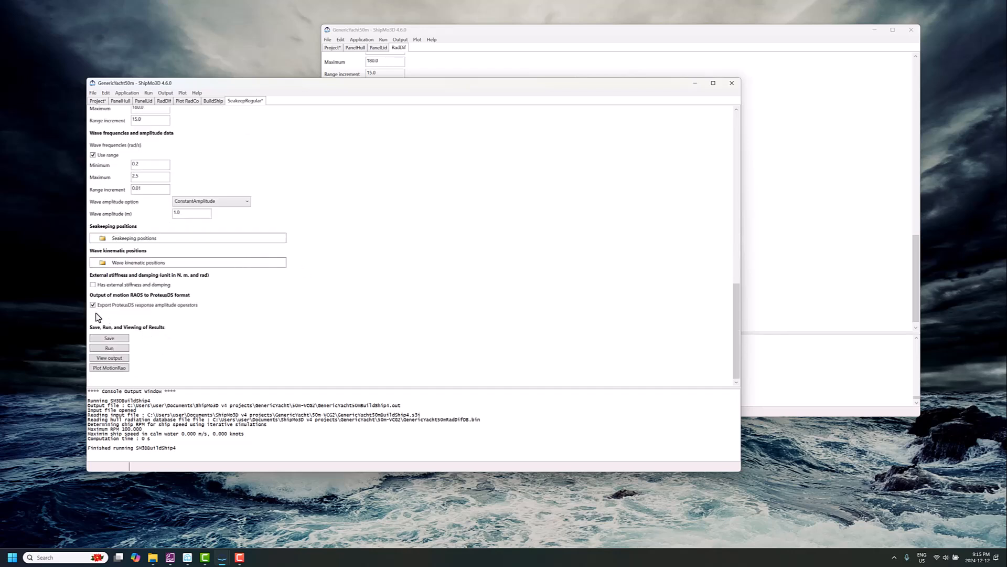
pyautogui.click(109, 347)
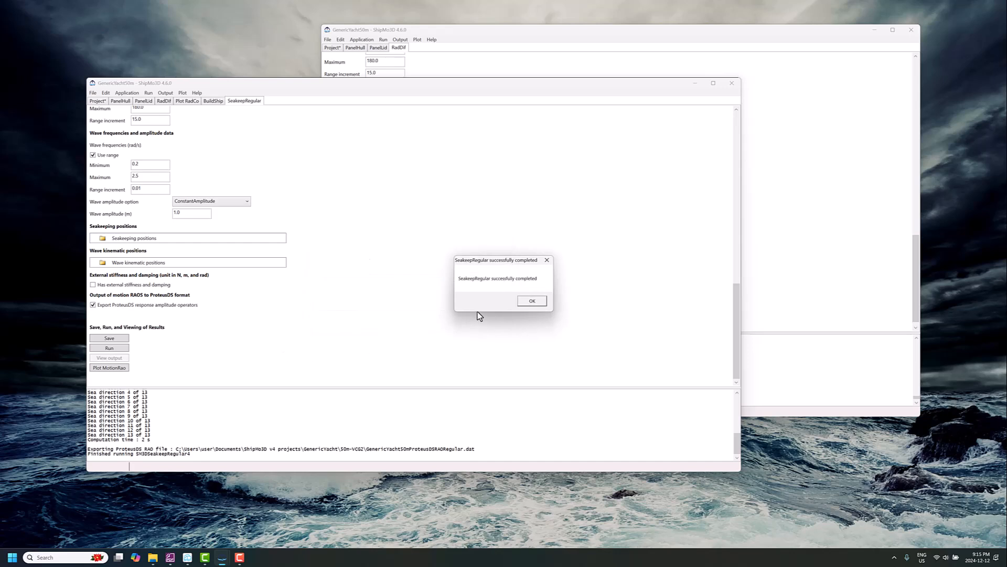
pyautogui.click(532, 301)
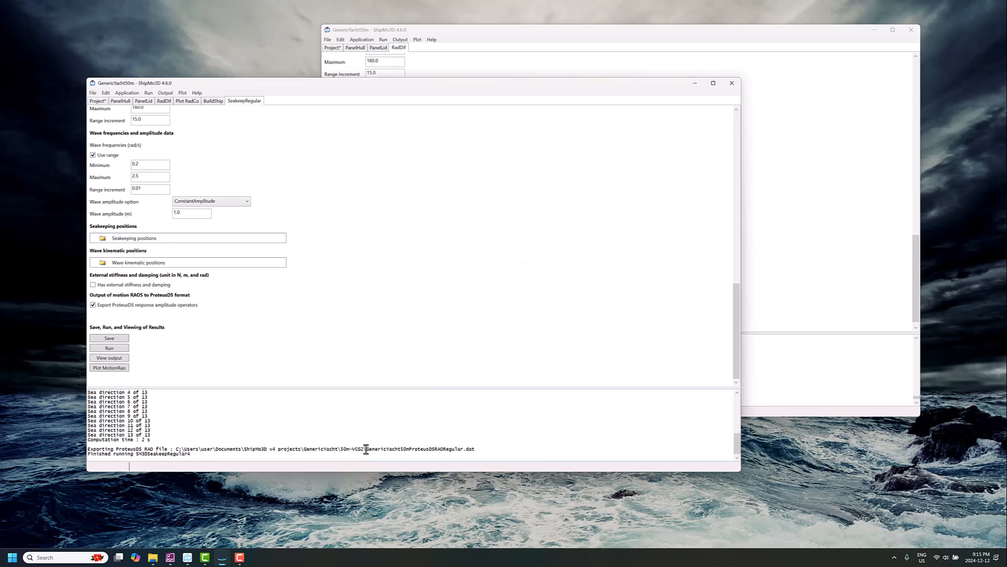
# Check the path of the exported ProteusDS RAO file and minimize the 50m-VCG2 project window.
pyautogui.moveTo(366, 450); pyautogui.dragTo(474, 449)
pyautogui.click(484, 428)
pyautogui.click(694, 86)
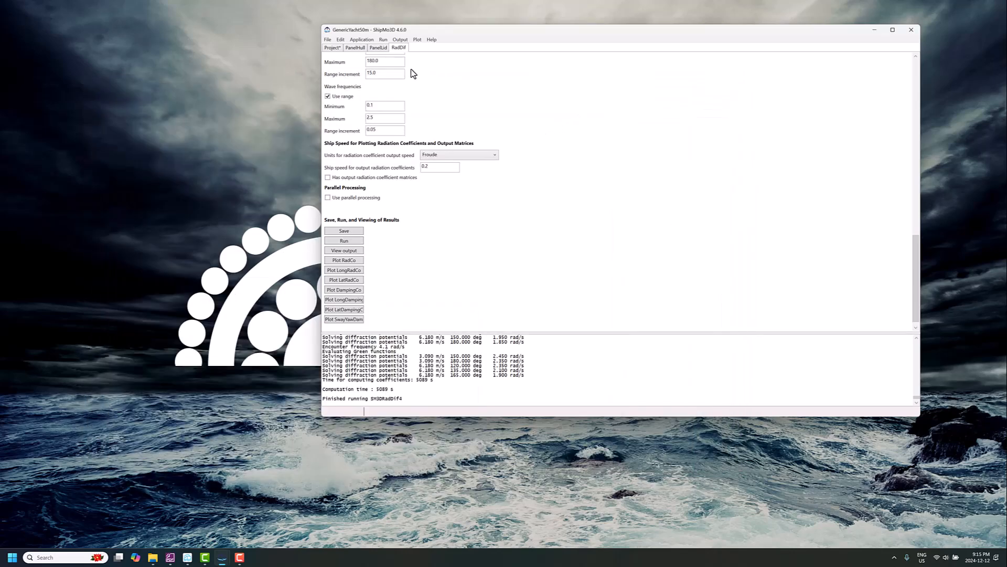
# Add the existing BuildShip data file from the 50m-VCG1 folder to the 50m-VCG1 project, accepting the update of its directory data.
pyautogui.scroll(10, 414, 73)
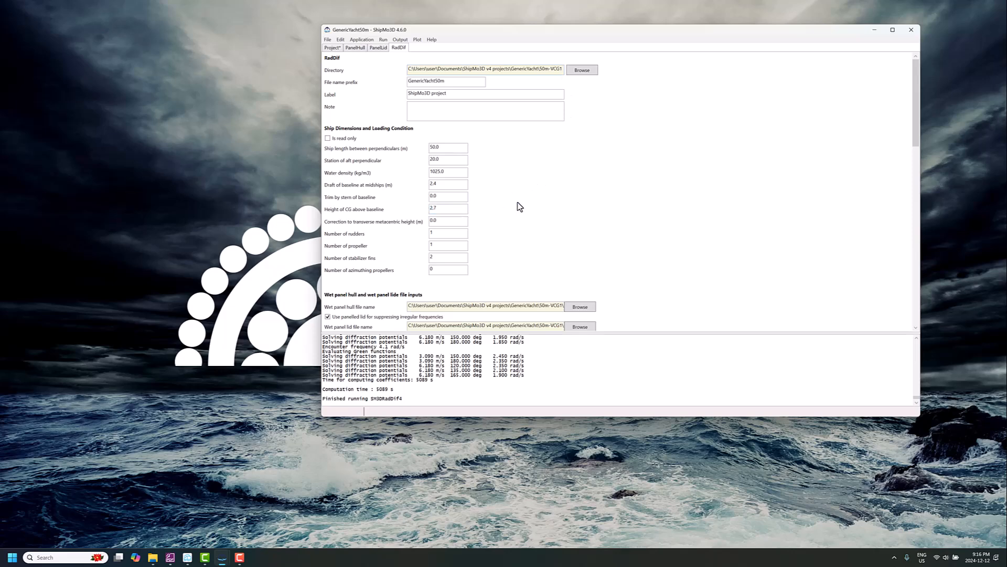
pyautogui.scroll(-15, 521, 203)
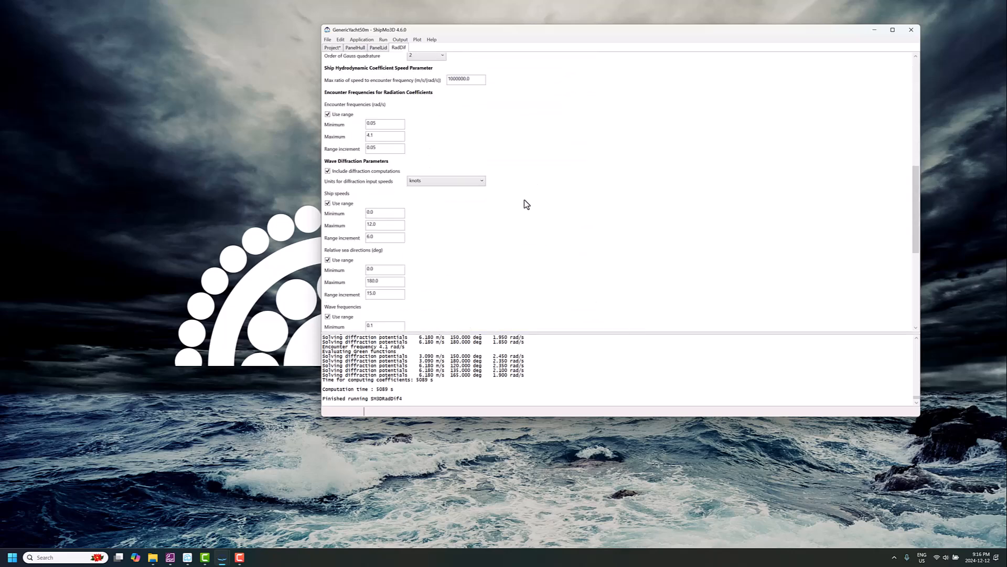
pyautogui.click(328, 39)
pyautogui.moveTo(321, 89)
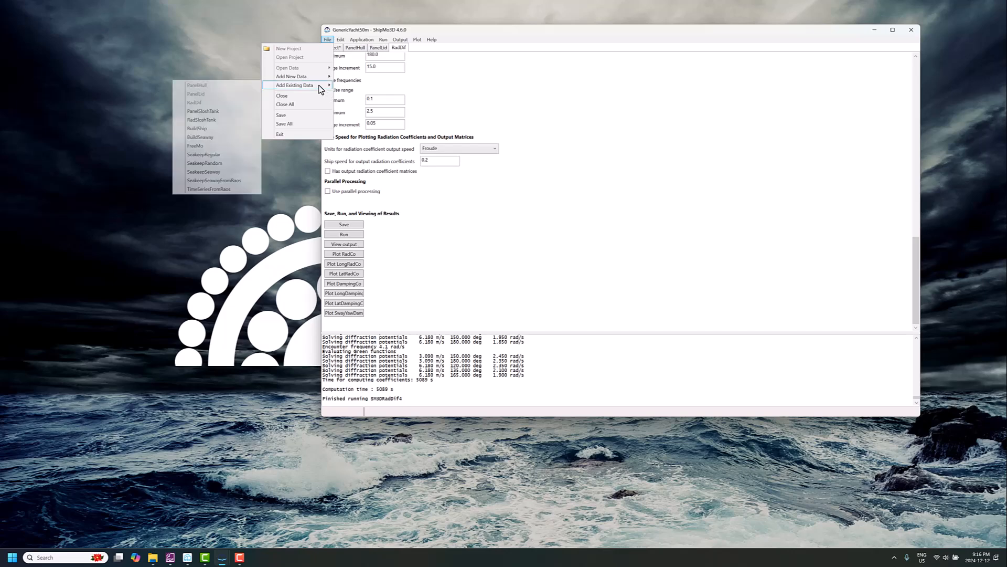
pyautogui.click(211, 128)
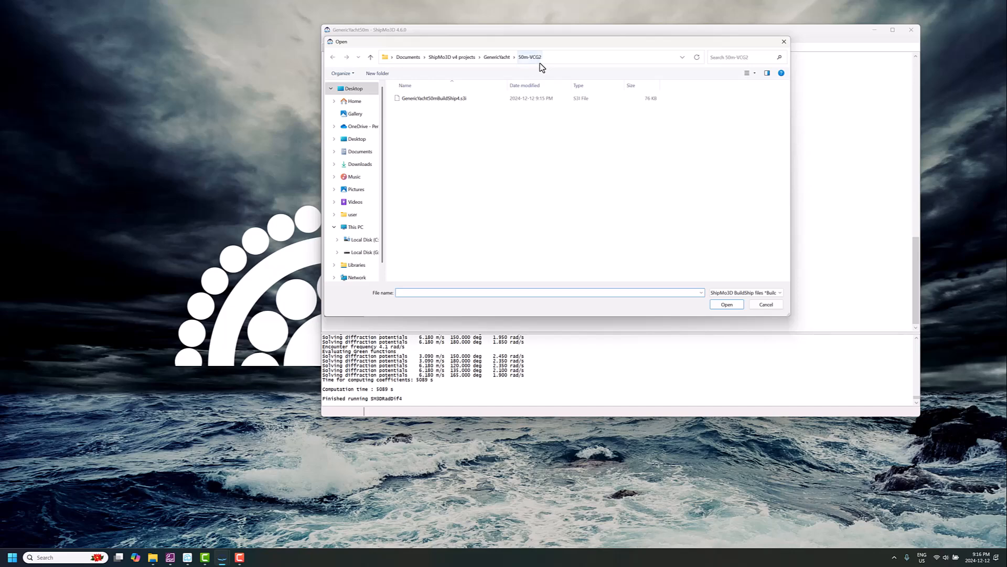
pyautogui.click(497, 57)
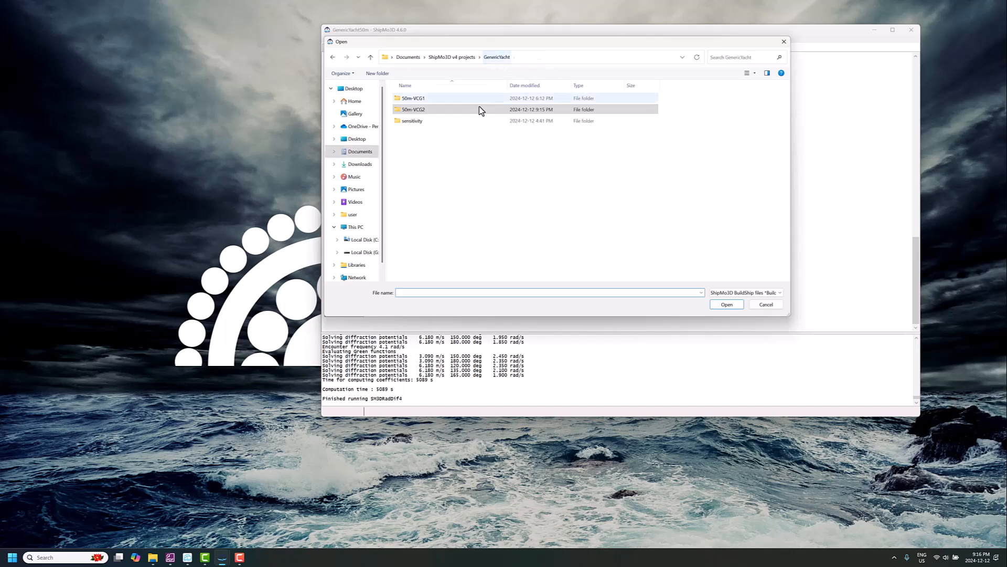
pyautogui.doubleClick(433, 100)
pyautogui.click(433, 99)
pyautogui.click(727, 305)
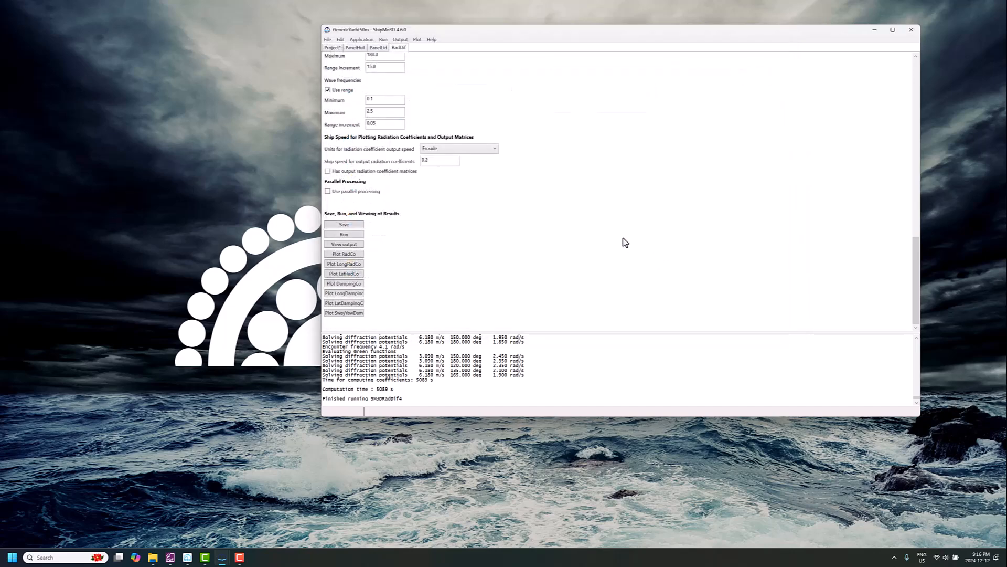
pyautogui.click(565, 306)
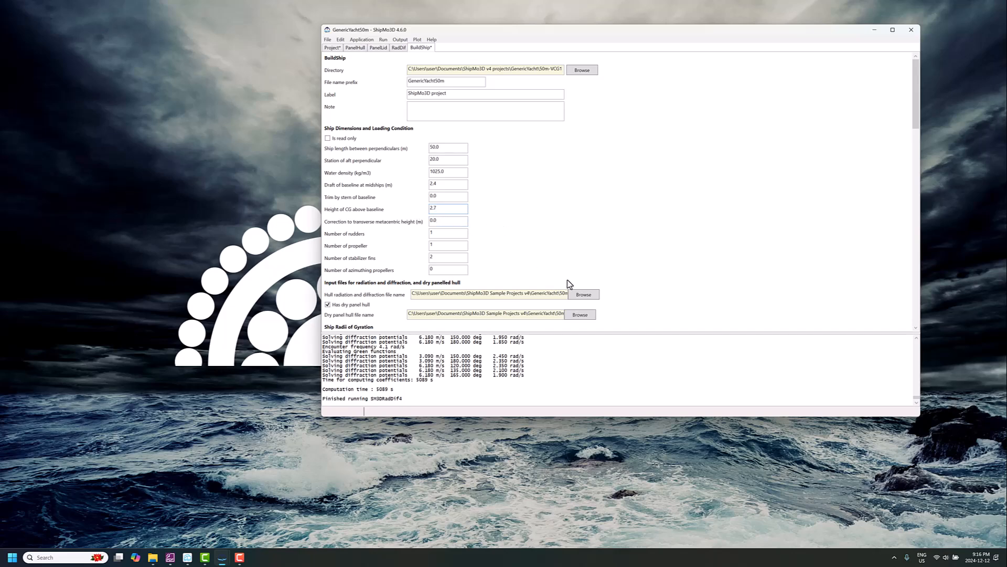
# Choose GenericYacht50mRadDifDB.bin and GenericYacht50mDryPanelHull.bin from 50m-VCG1 as BuildShip's radiation and diffraction and dry panel hull files.
pyautogui.click(593, 298)
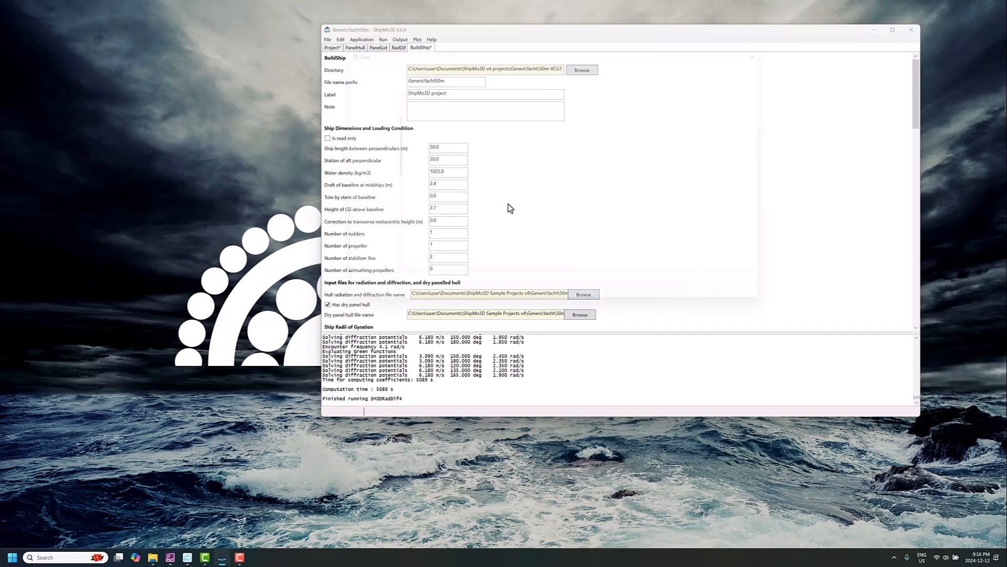
pyautogui.click(426, 100)
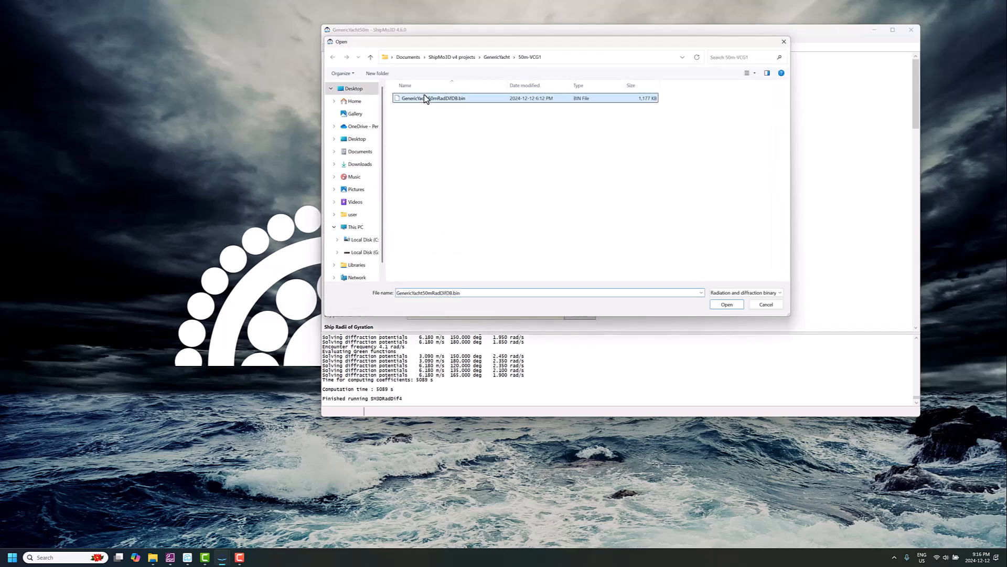
pyautogui.click(726, 304)
pyautogui.click(579, 317)
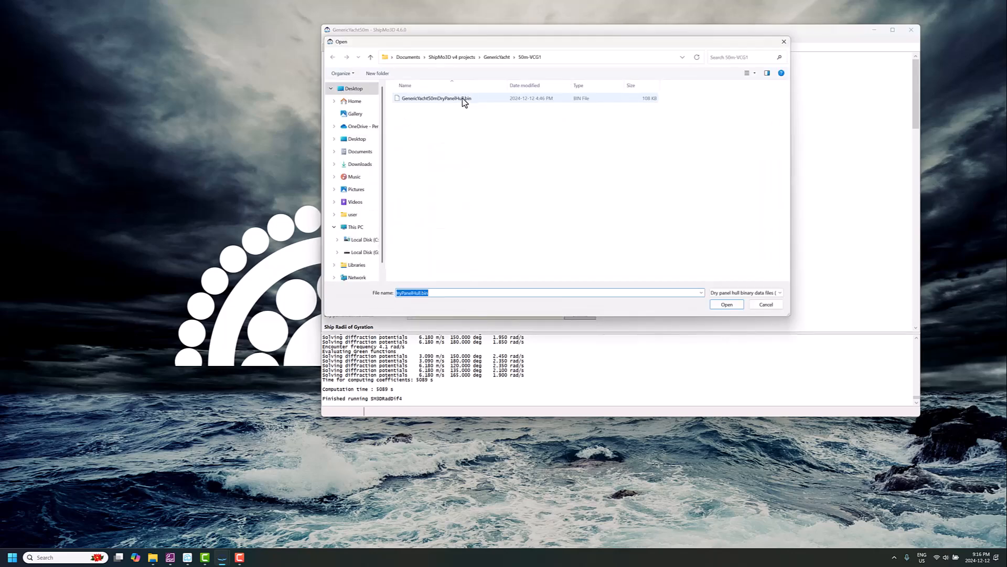
pyautogui.click(461, 99)
pyautogui.click(727, 304)
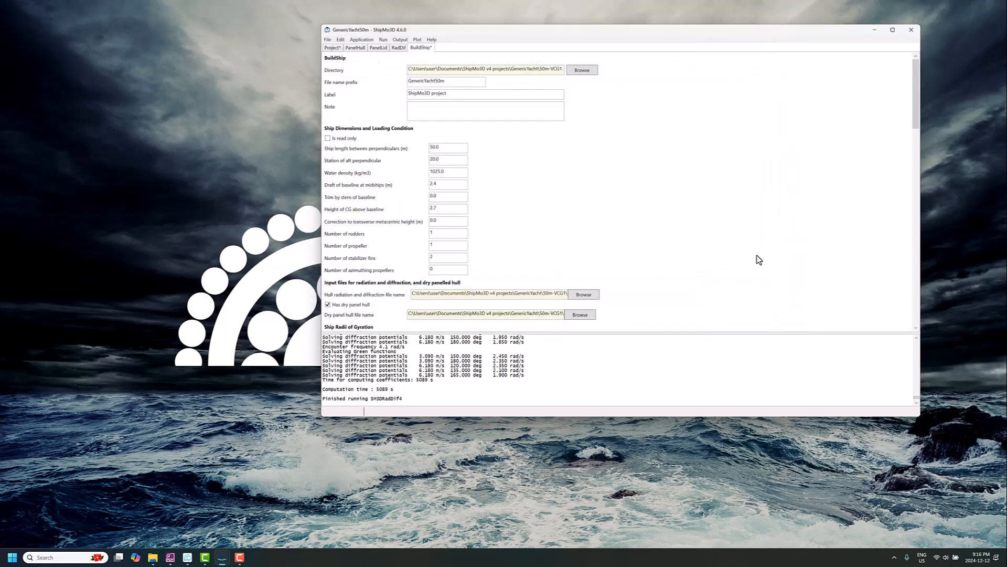
# Review the remaining BuildShip settings, then save and run BuildShip for the 50m-VCG1 project.
pyautogui.scroll(-1, 620, 238)
pyautogui.scroll(-3, 619, 237)
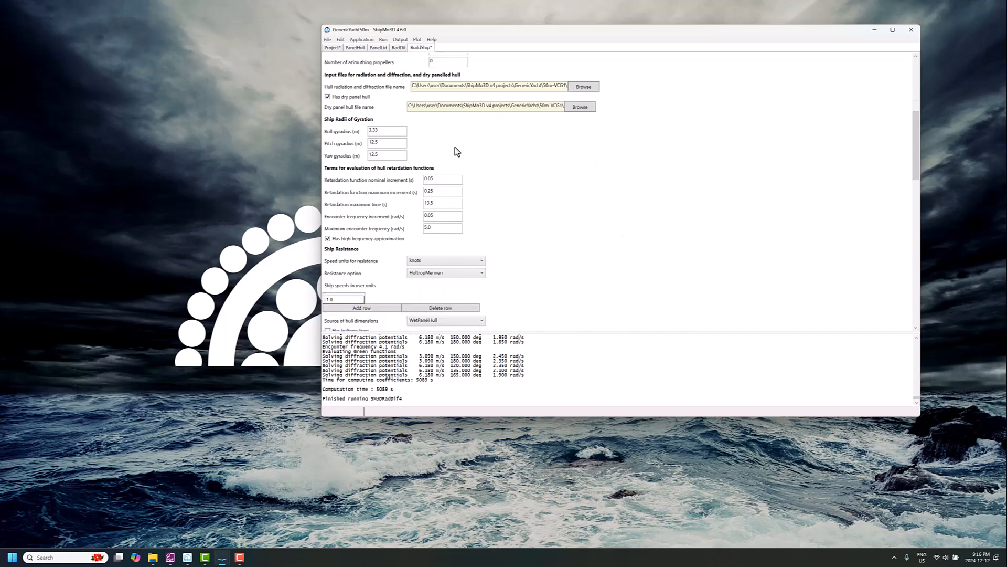
pyautogui.scroll(-15, 540, 220)
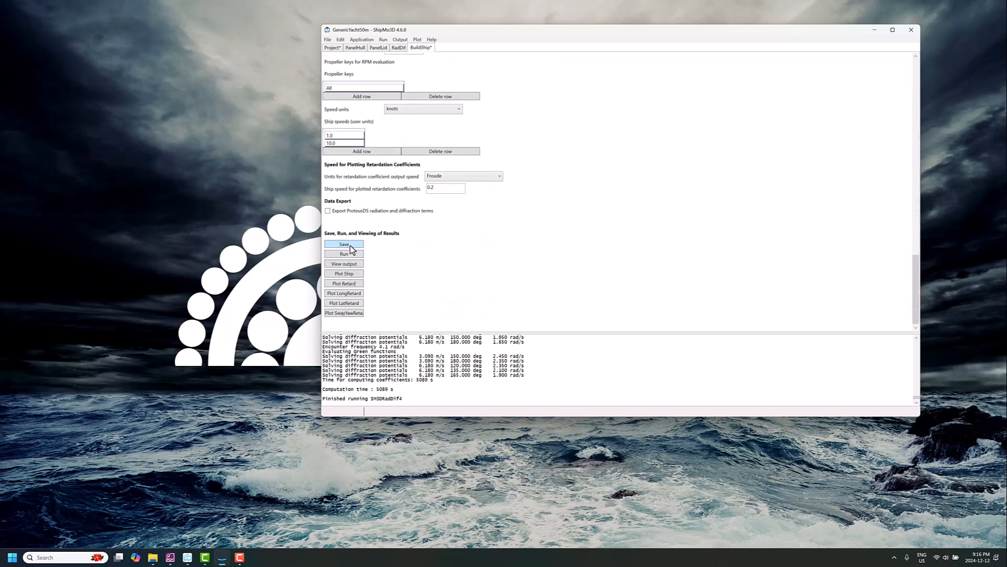
pyautogui.click(350, 249)
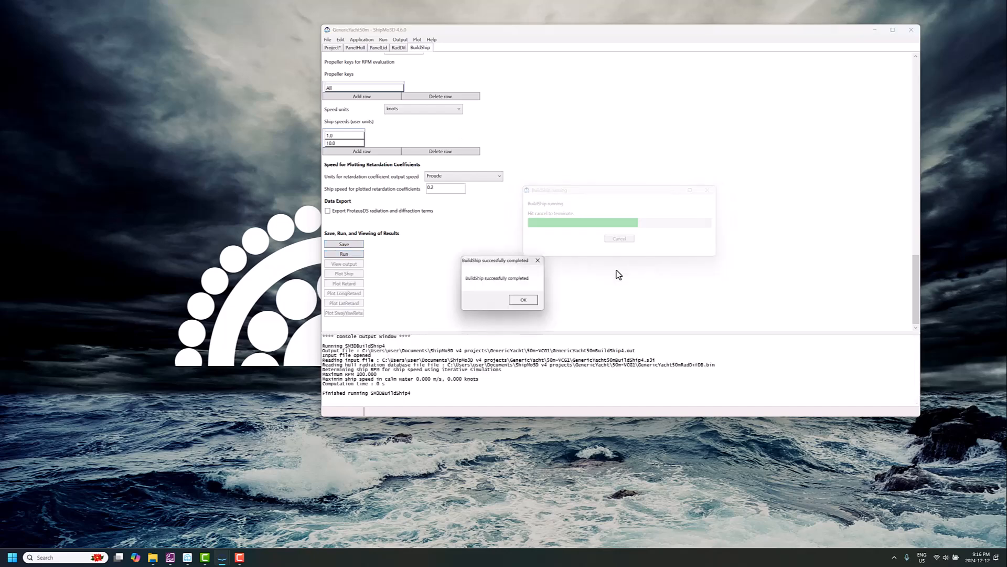
pyautogui.click(527, 302)
# Add the existing GenericYacht50mSeakeepRegular4.s3i data file to the 50m-VCG1 project, accepting the update of its directory data.
pyautogui.click(328, 40)
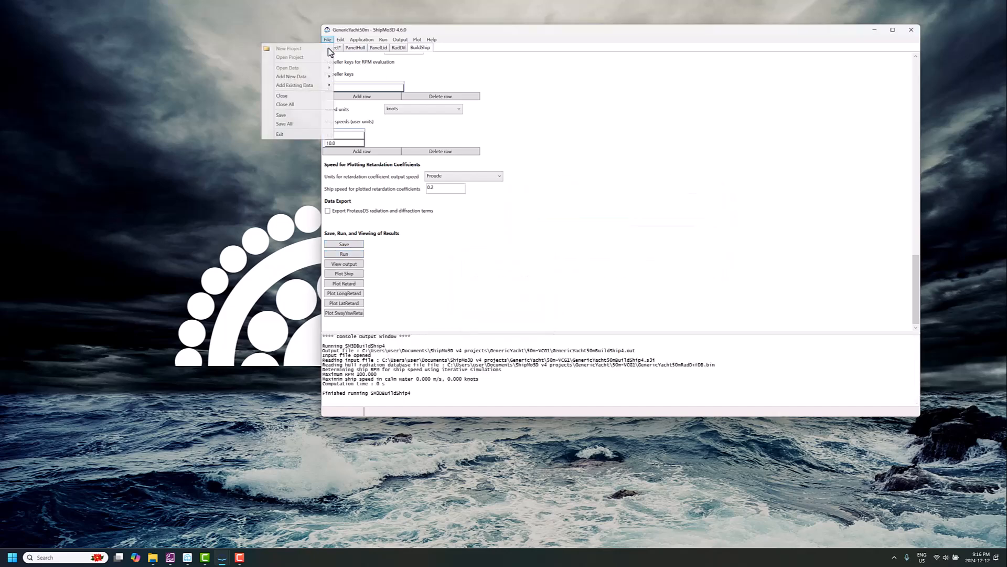
pyautogui.moveTo(317, 90)
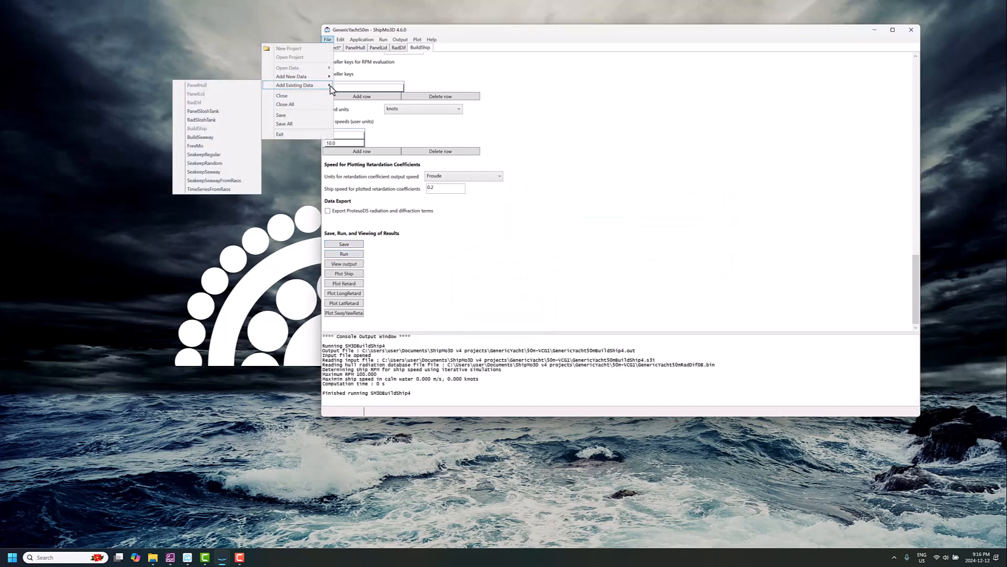
pyautogui.click(224, 153)
pyautogui.click(474, 98)
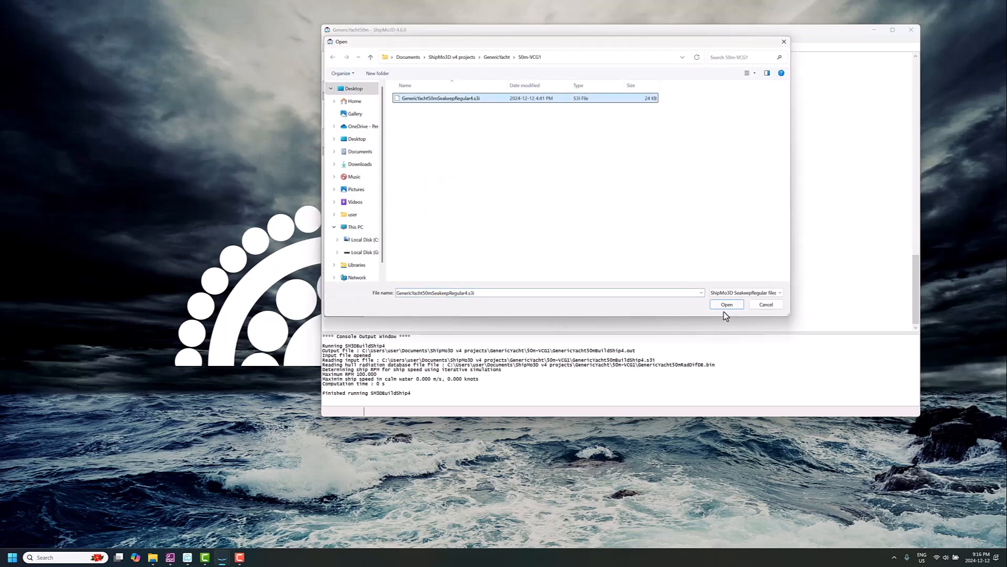
pyautogui.click(726, 305)
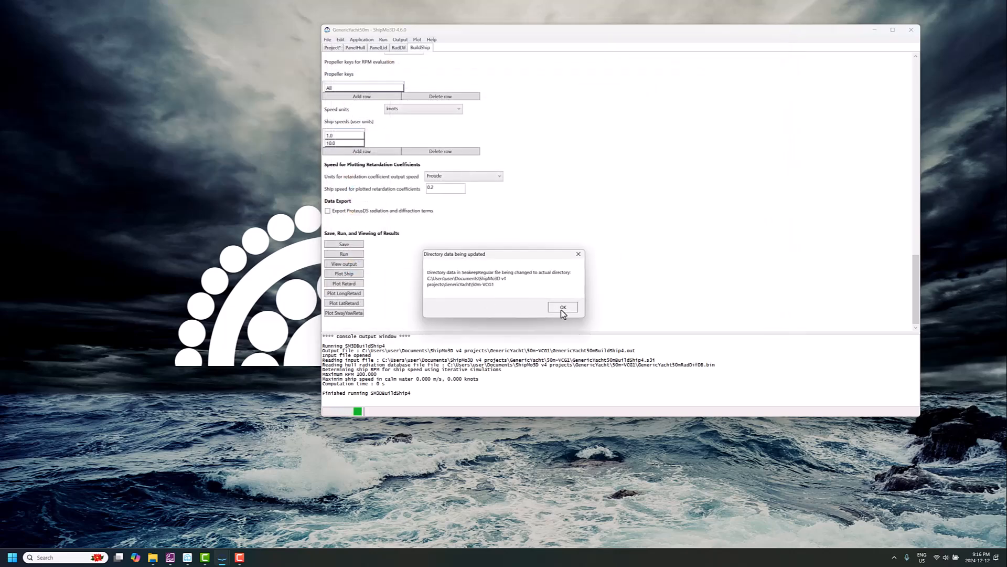
pyautogui.click(561, 307)
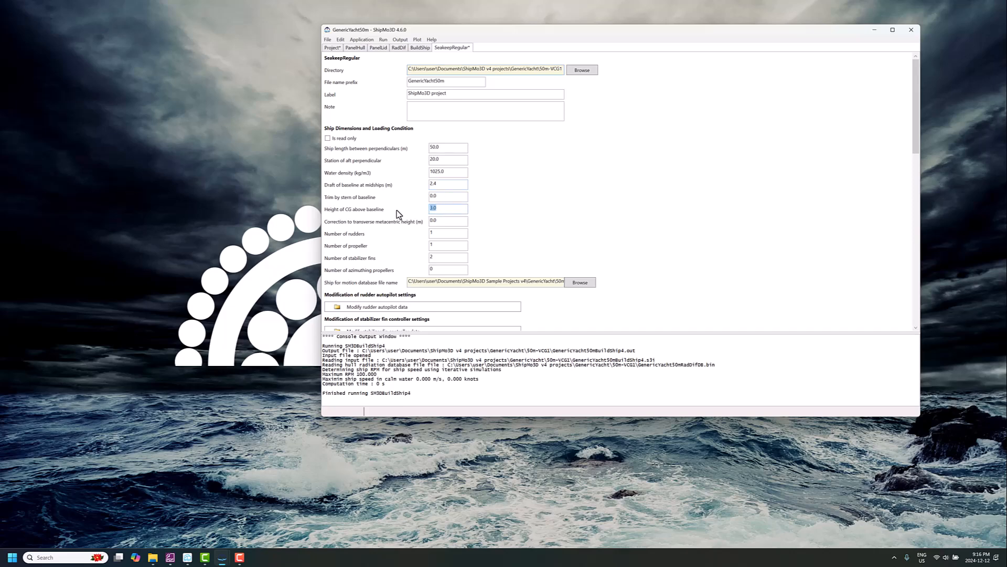
# Set the SeakeepRegular height of CG above baseline to 2.7 and choose GenericYacht50mShipForMotionDB.bin from 50m-VCG1 as its ship for motion database.
pyautogui.write('2.7')
pyautogui.click(580, 282)
pyautogui.click(443, 99)
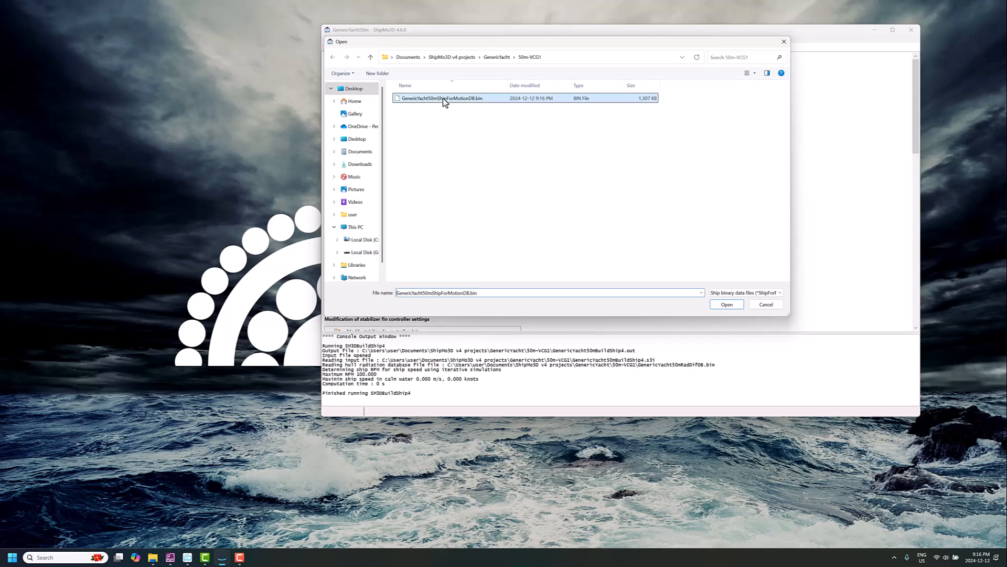
pyautogui.click(724, 305)
# Review the speed, sea direction and wave frequency ranges, save and run SeakeepRegular, and check the exported ProteusDS RAO file's path.
pyautogui.scroll(-5, 598, 273)
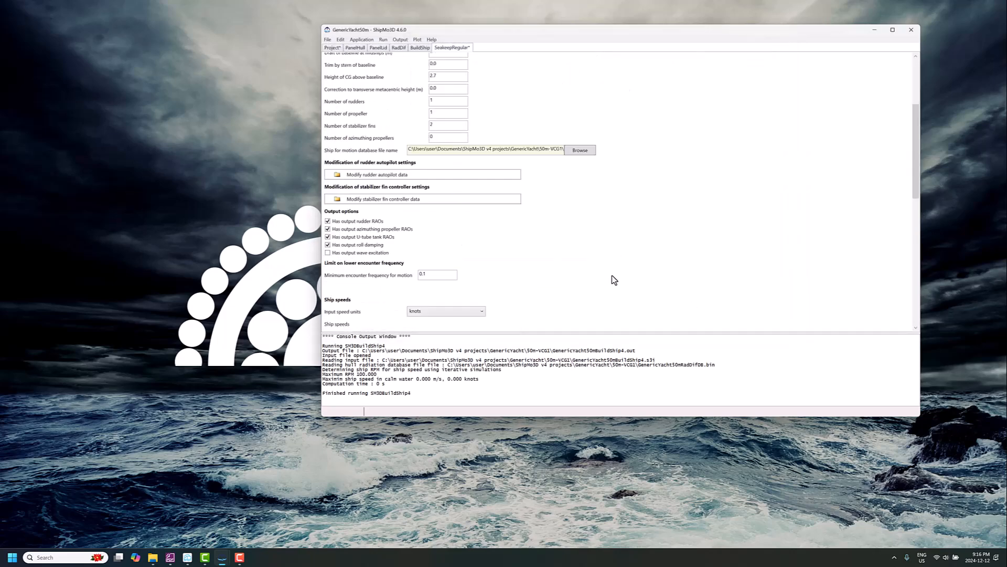
pyautogui.scroll(3, 434, 159)
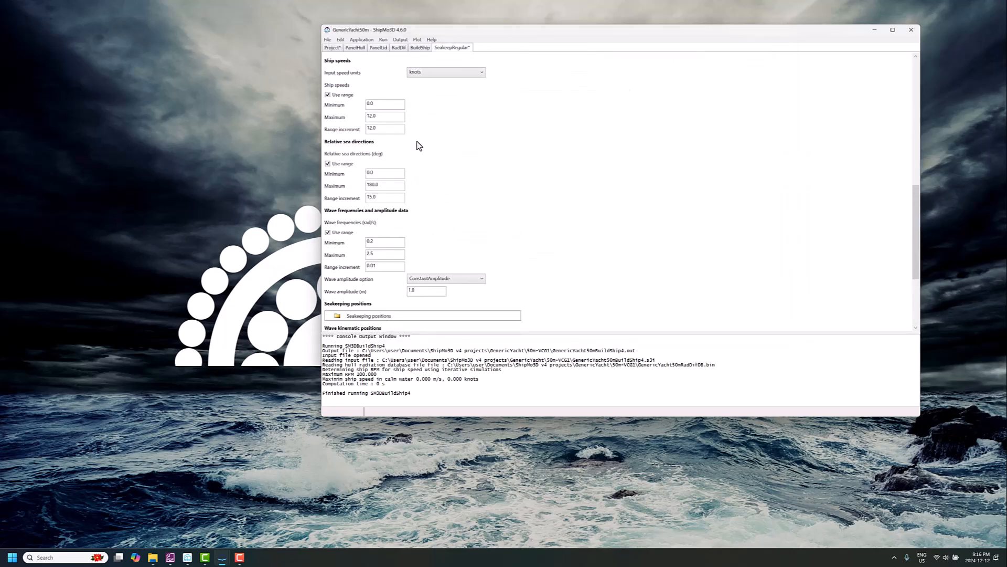
pyautogui.scroll(-3, 451, 225)
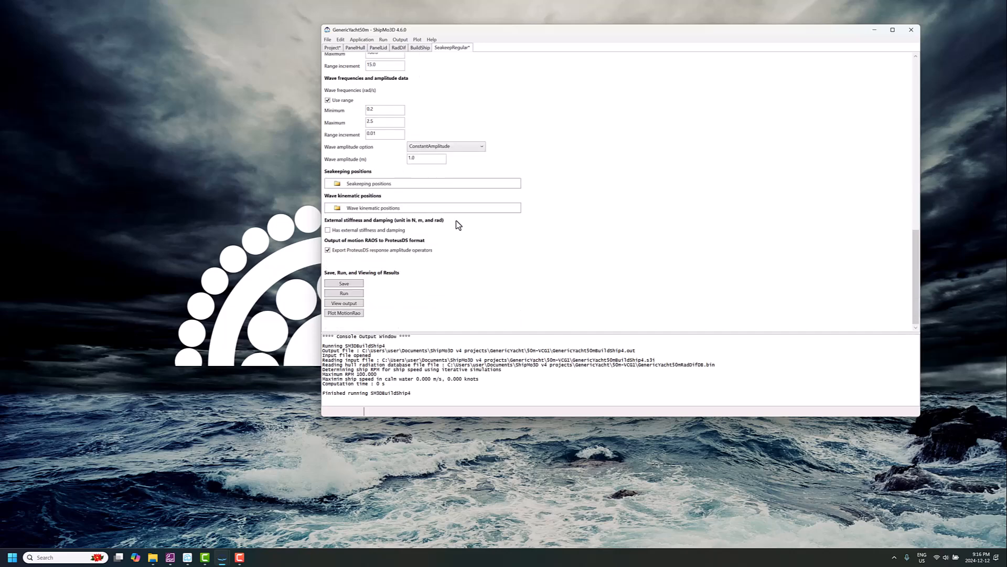
pyautogui.click(360, 285)
pyautogui.click(359, 295)
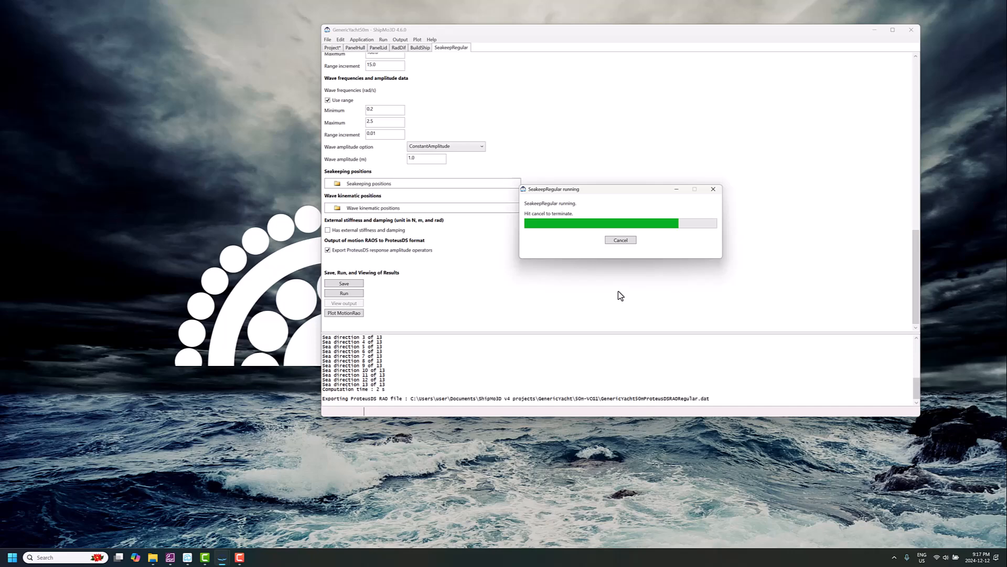
pyautogui.click(541, 302)
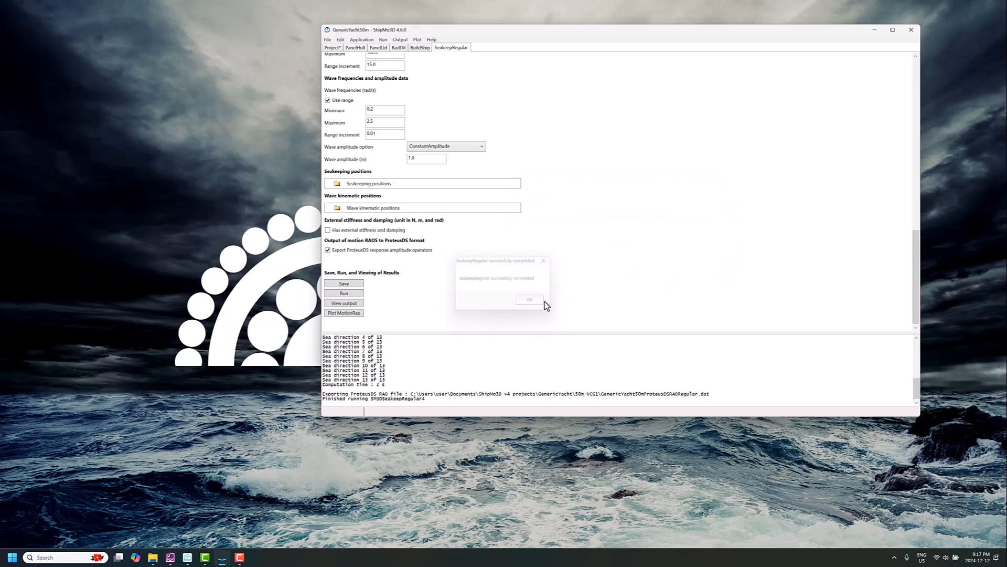
pyautogui.moveTo(600, 394); pyautogui.dragTo(710, 396)
pyautogui.click(612, 313)
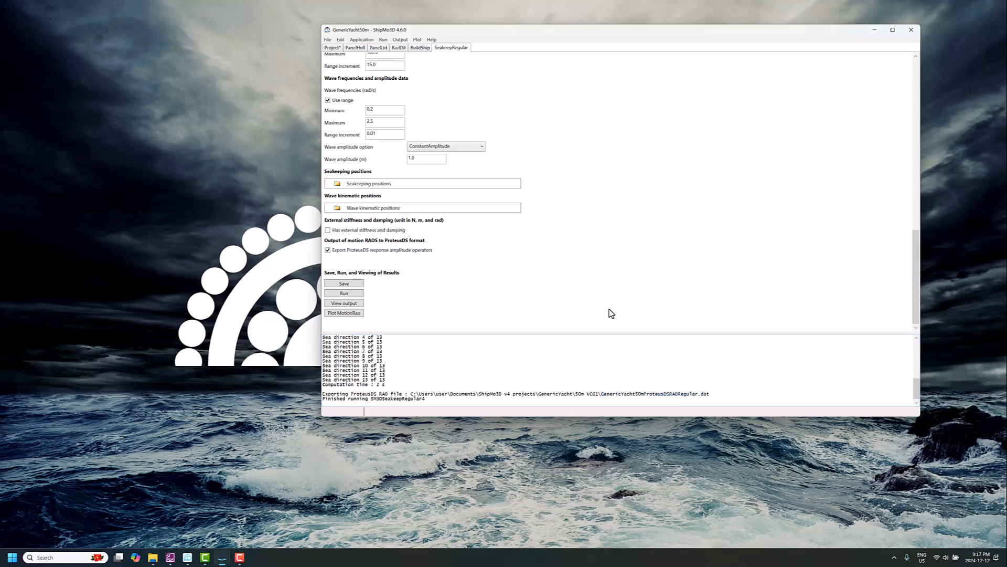
# Switch to File Explorer, select GenericYacht50mProteusDSRAORegular.dat in the 50m-VCG1 folder and move the window to clear space on the desktop.
pyautogui.moveTo(191, 558)
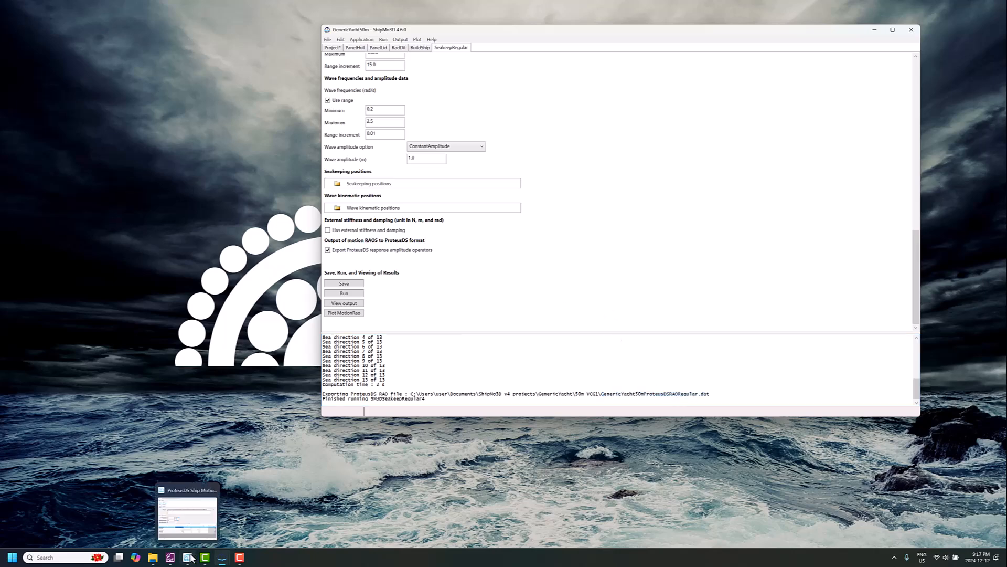
pyautogui.click(153, 557)
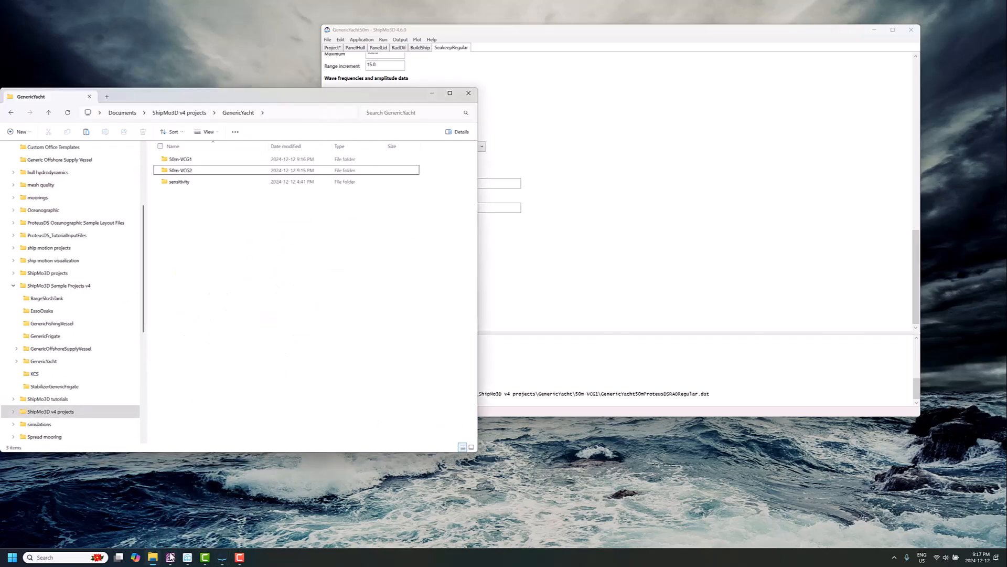
pyautogui.doubleClick(203, 159)
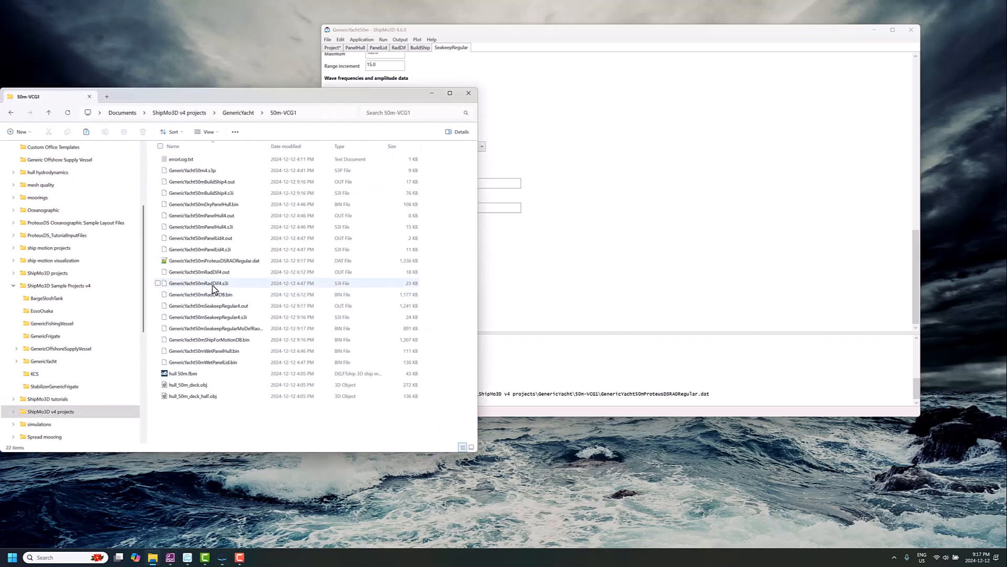
pyautogui.click(214, 261)
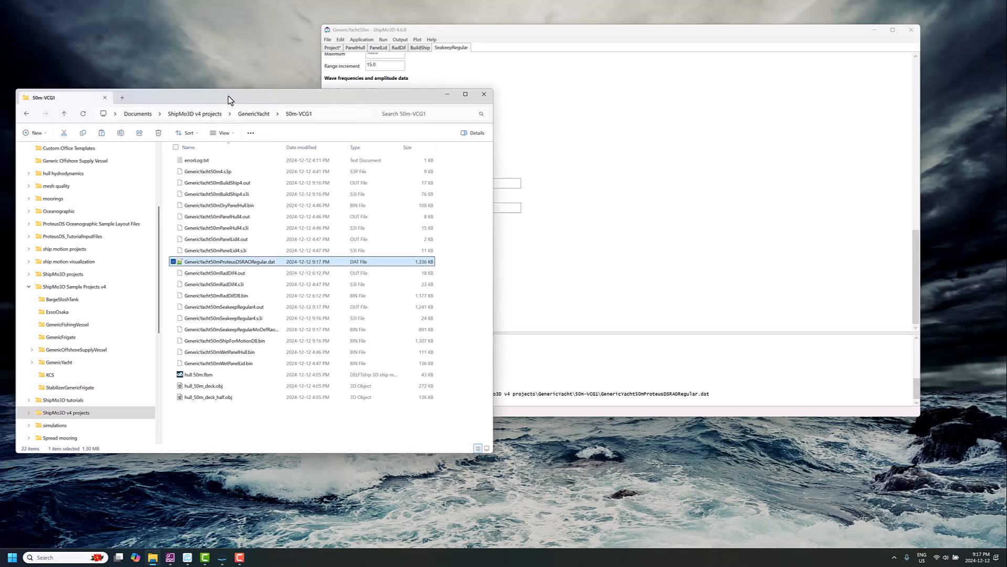
pyautogui.moveTo(230, 99); pyautogui.dragTo(417, 156)
# Create a new desktop folder named "50m RAO files".
pyautogui.rightClick(49, 67)
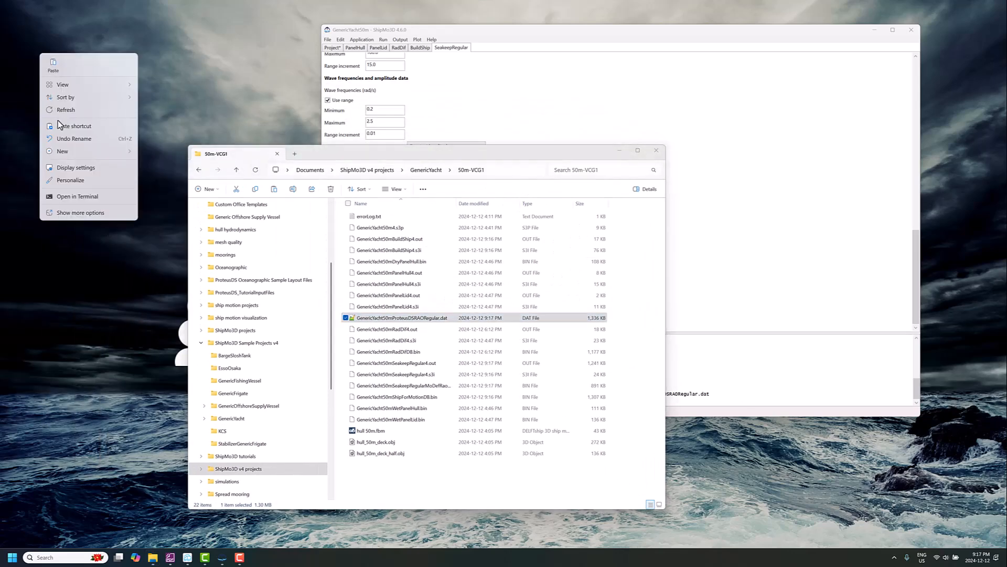
pyautogui.moveTo(76, 155)
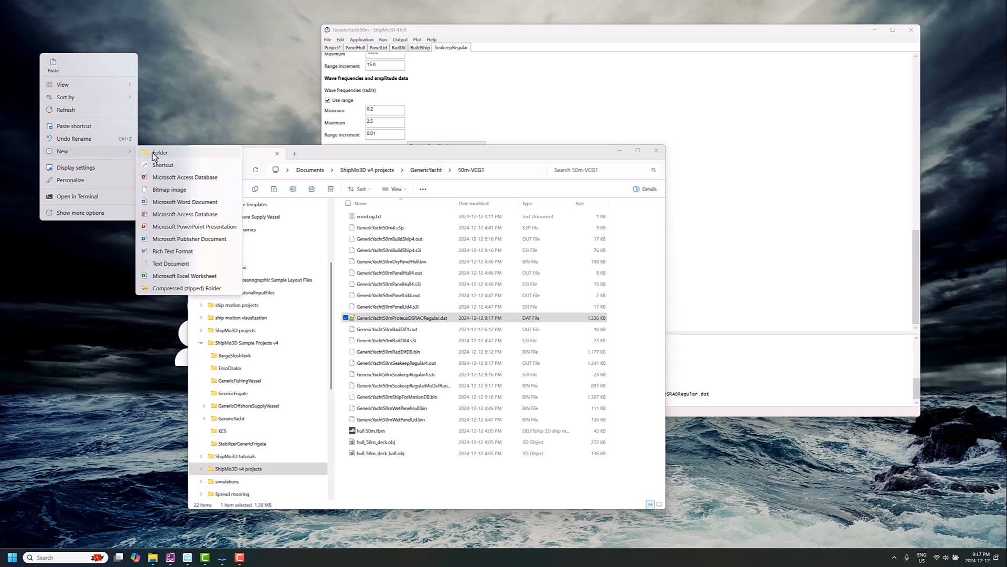
pyautogui.click(158, 152)
pyautogui.write('50')
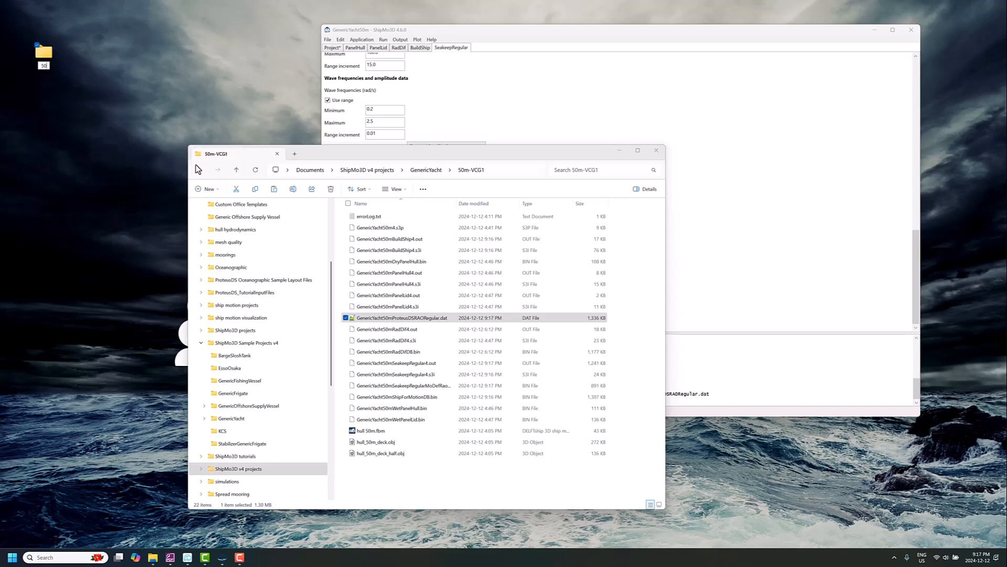
pyautogui.write('m RAO files')
pyautogui.press('Return')
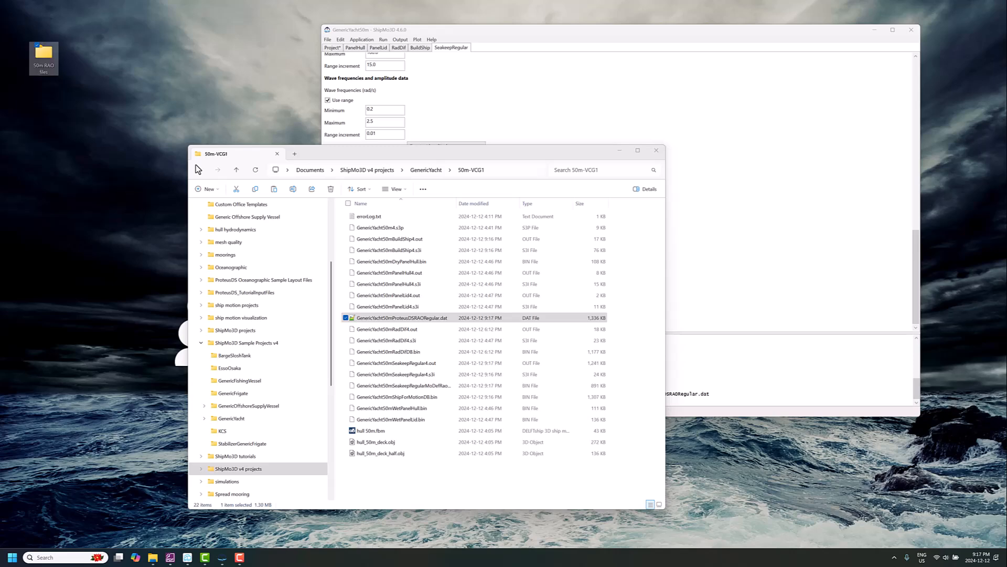
# Open the 50m RAO files folder and rename the ProteusDS RAO file in 50m-VCG1 as GenericYacht50mProteusDSRAORegular_VCG1.dat.
pyautogui.press('Return')
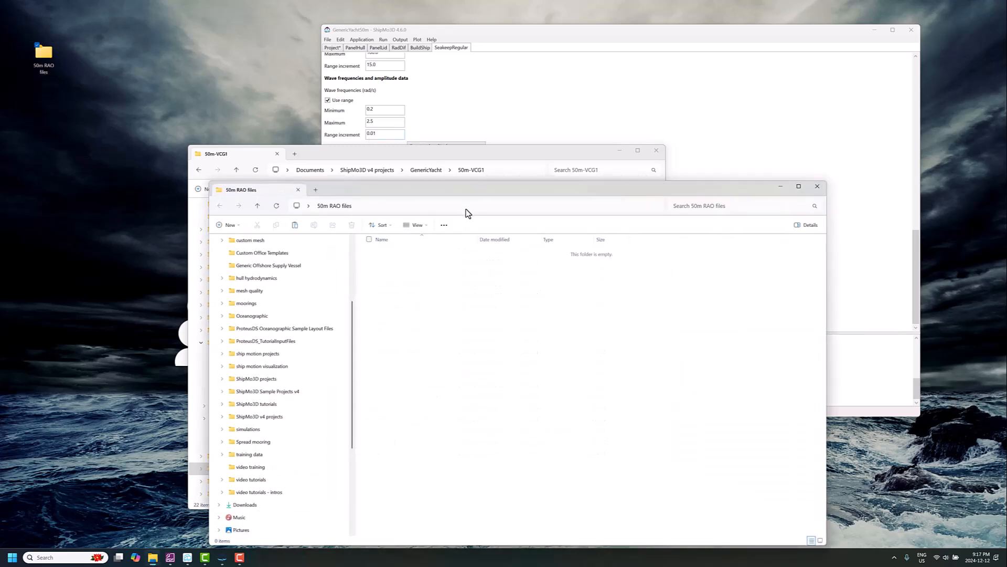
pyautogui.moveTo(466, 192)
pyautogui.mouseDown()
pyautogui.moveTo(420, 256)
pyautogui.moveTo(393, 329)
pyautogui.mouseUp()
pyautogui.click(419, 317)
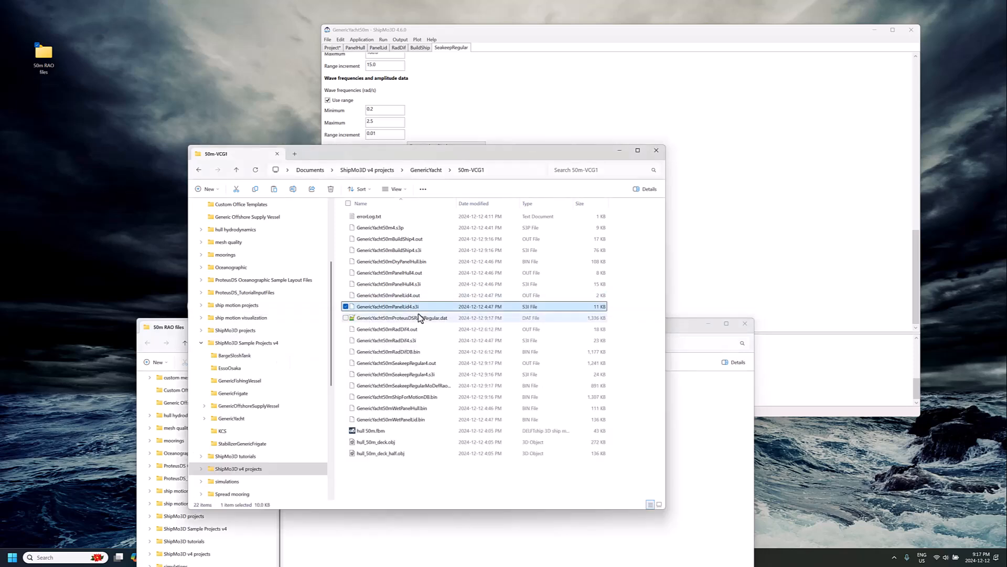
pyautogui.click(439, 318)
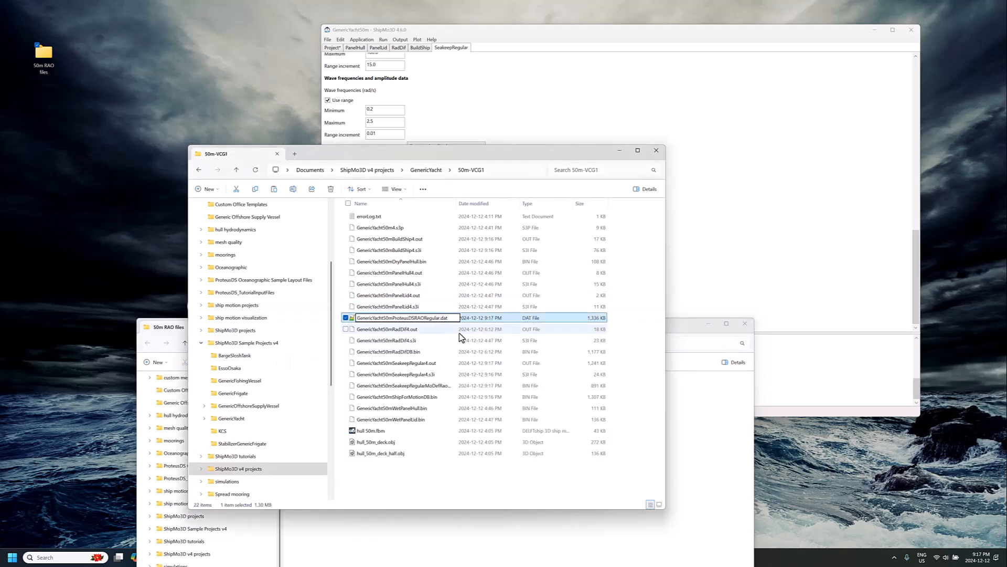
pyautogui.press('Return')
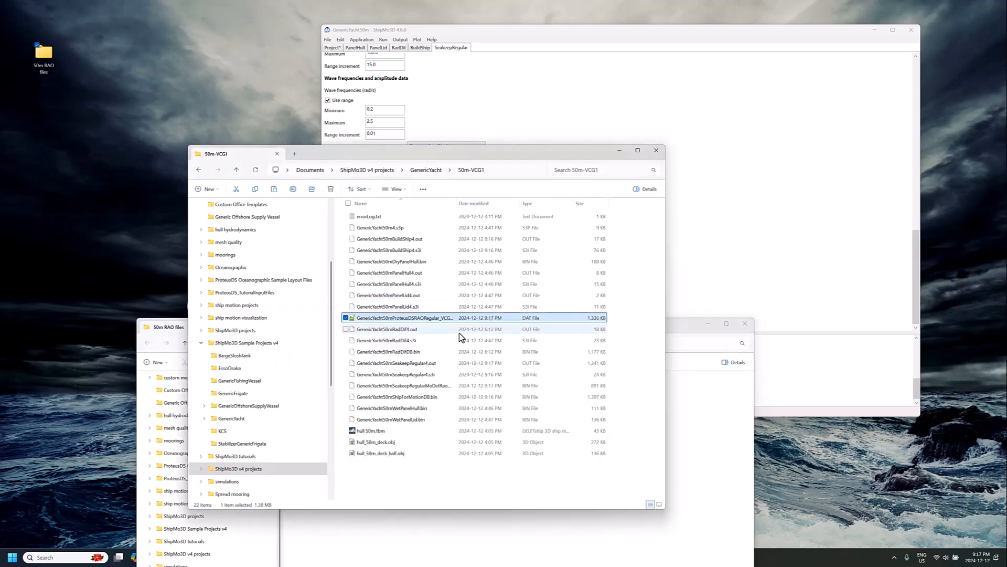
# Copy the renamed VCG1 RAO file into the 50m RAO files folder and move that folder's window aside.
pyautogui.click(446, 521)
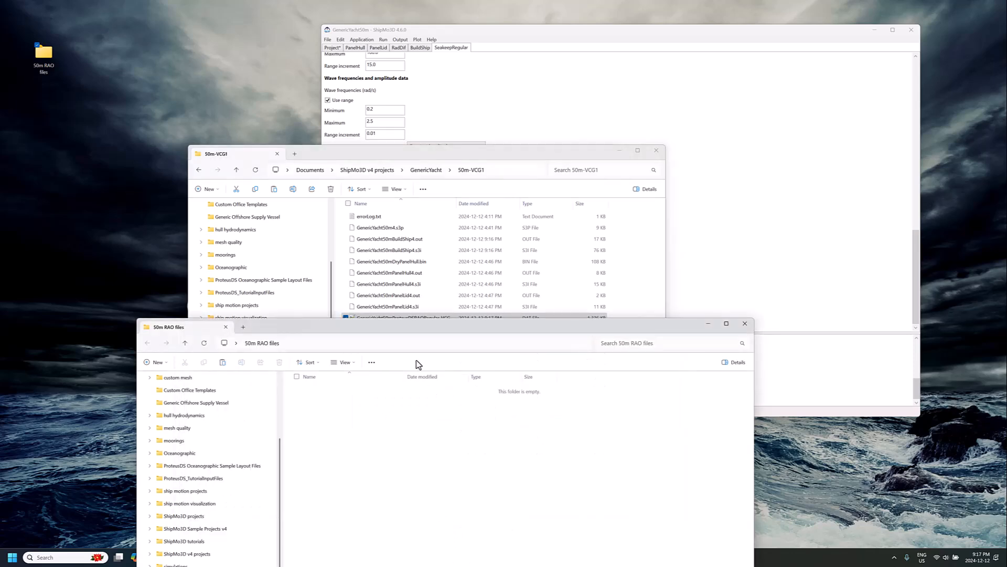
pyautogui.hotkey('ctrl', 'v')
pyautogui.moveTo(418, 327); pyautogui.dragTo(739, 199)
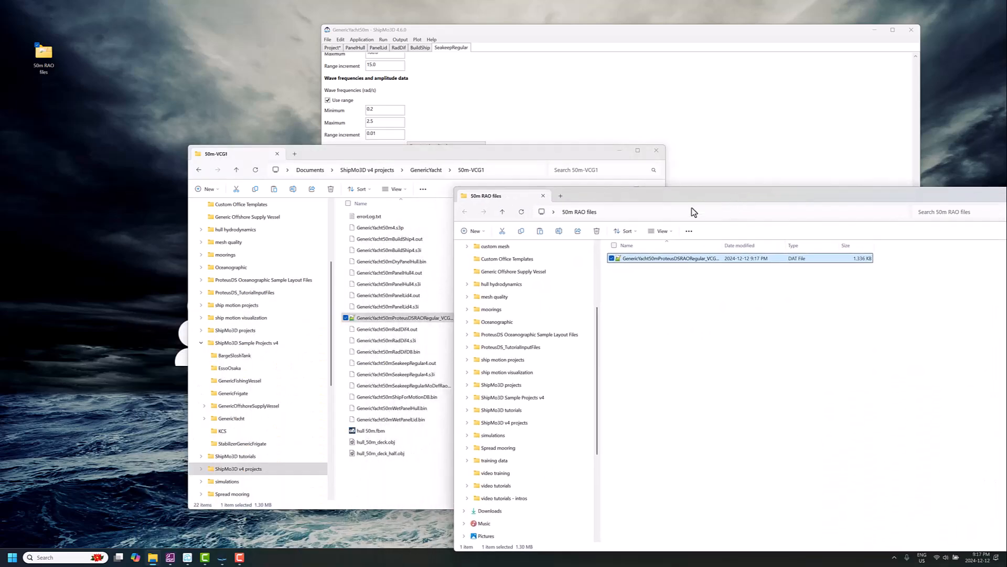
# Rename the RAO file in 50m-VCG2 as GenericYacht50mProteusDSRAORegular_VCG2.dat and copy it into the 50m RAO files folder.
pyautogui.click(421, 169)
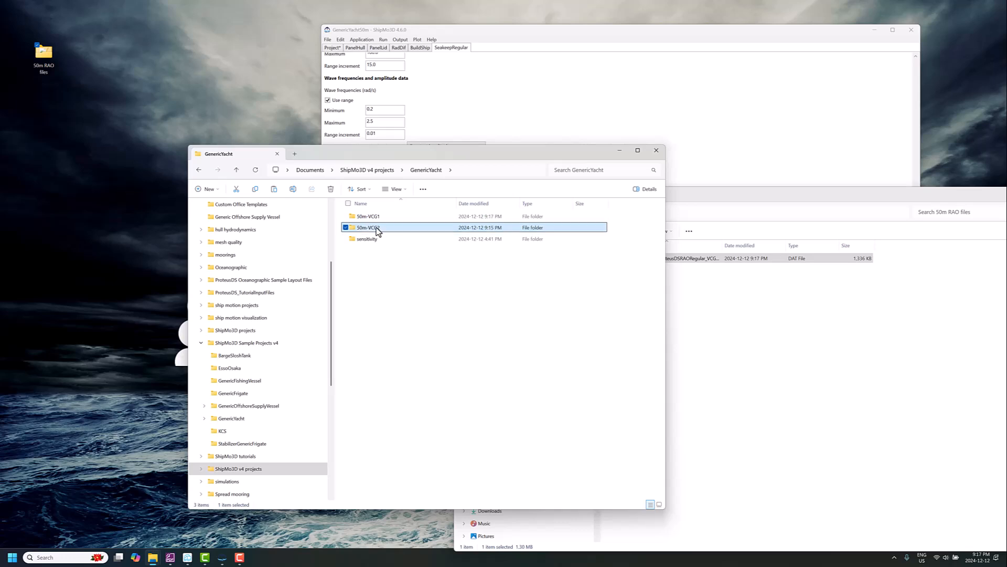
pyautogui.doubleClick(376, 228)
pyautogui.click(409, 319)
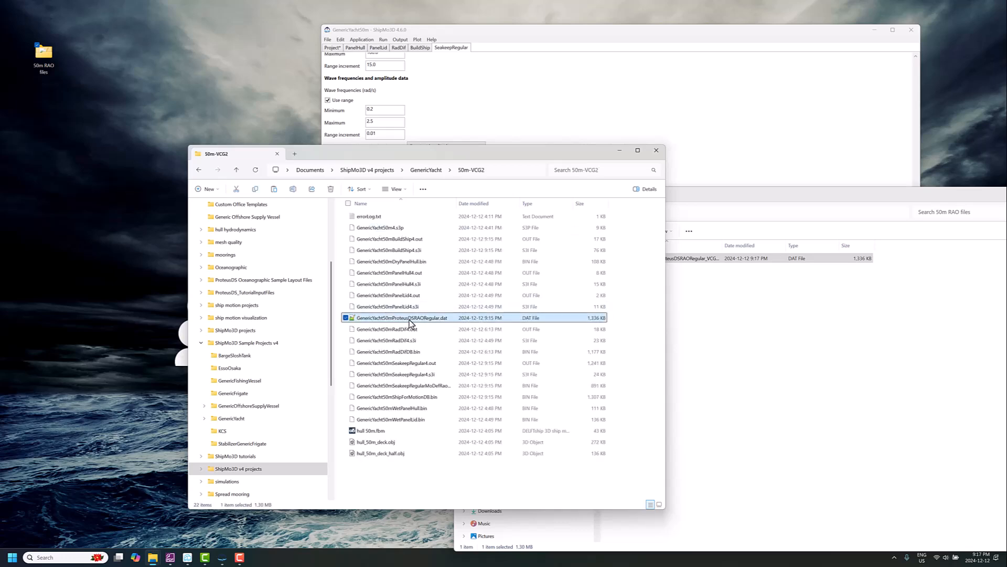
pyautogui.click(436, 319)
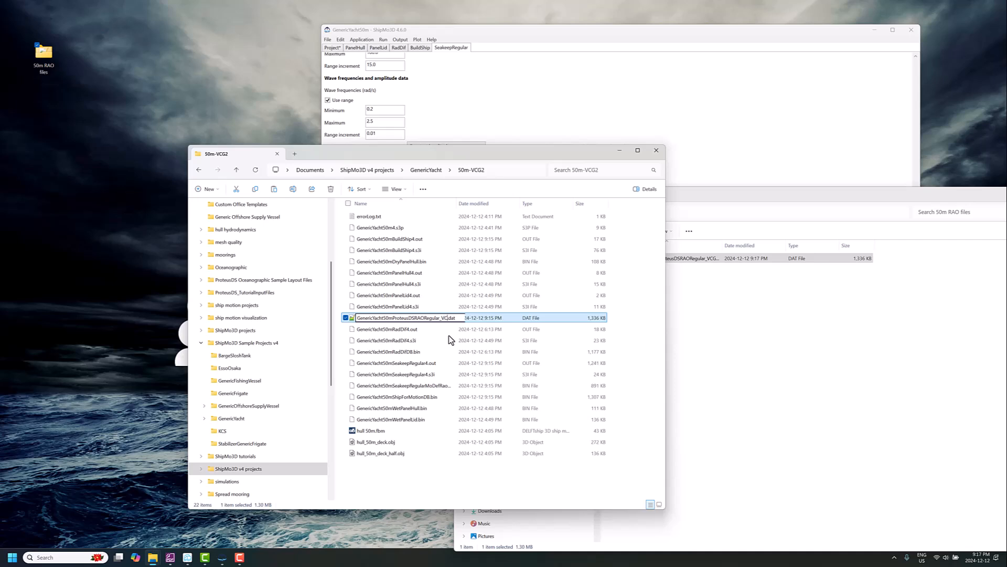
pyautogui.press('Return')
pyautogui.hotkey('ctrl', 'c')
pyautogui.click(757, 354)
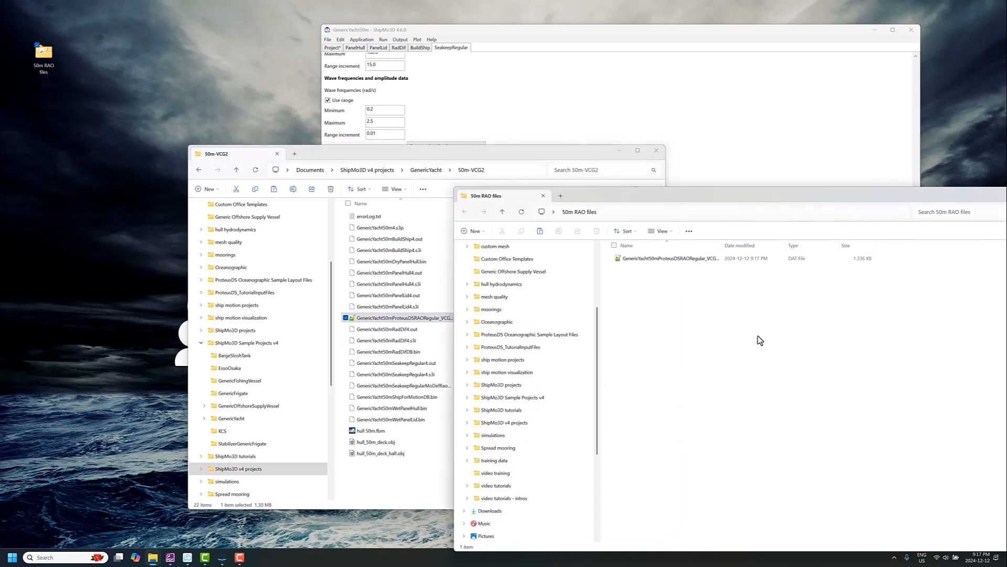
pyautogui.hotkey('ctrl', 'v')
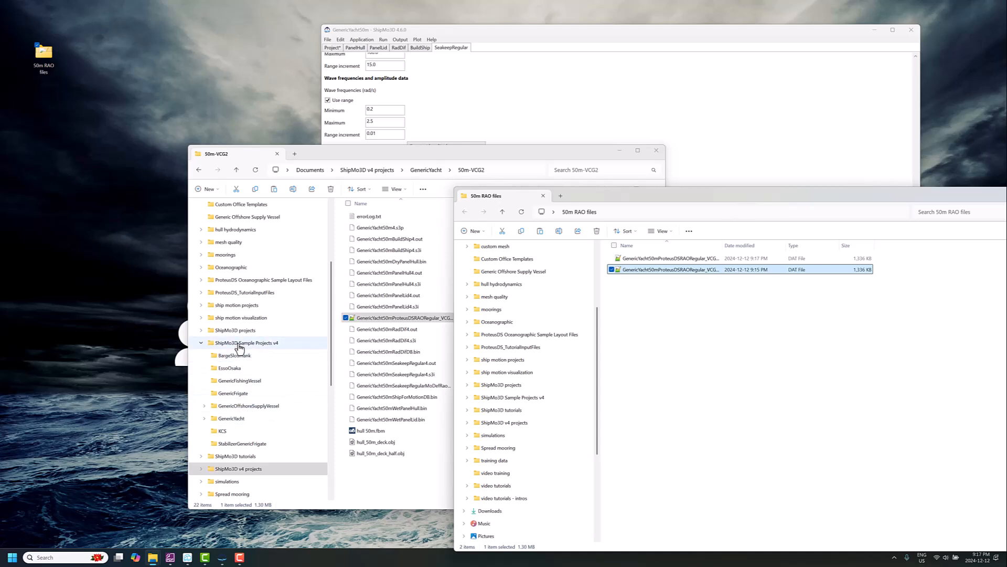
# In the sample projects' GenericYacht 50m folder, append "_barehull" to the ProteusDS RAO file's name and copy it into 50m RAO files.
pyautogui.click(239, 346)
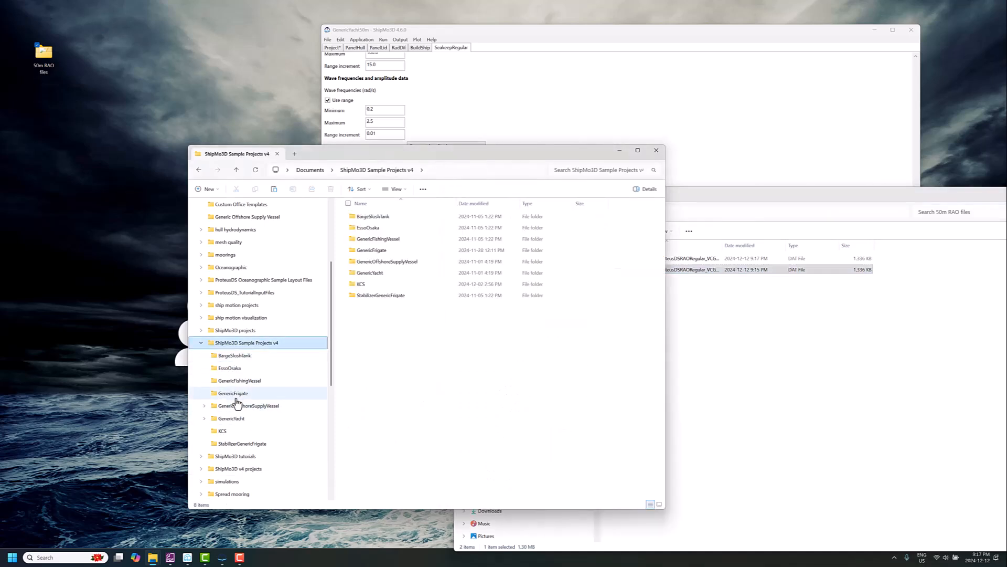
pyautogui.click(233, 418)
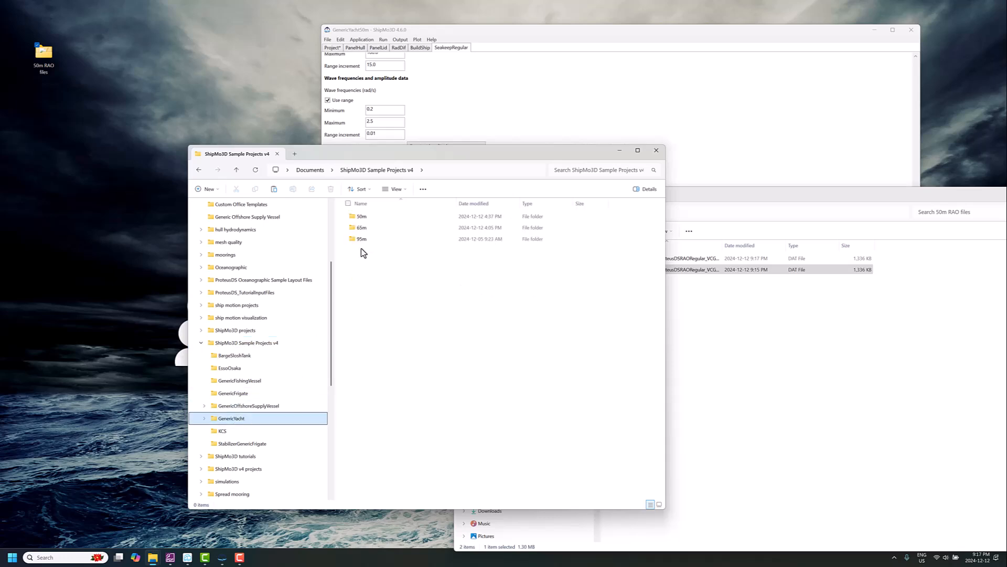
pyautogui.doubleClick(366, 220)
pyautogui.click(414, 321)
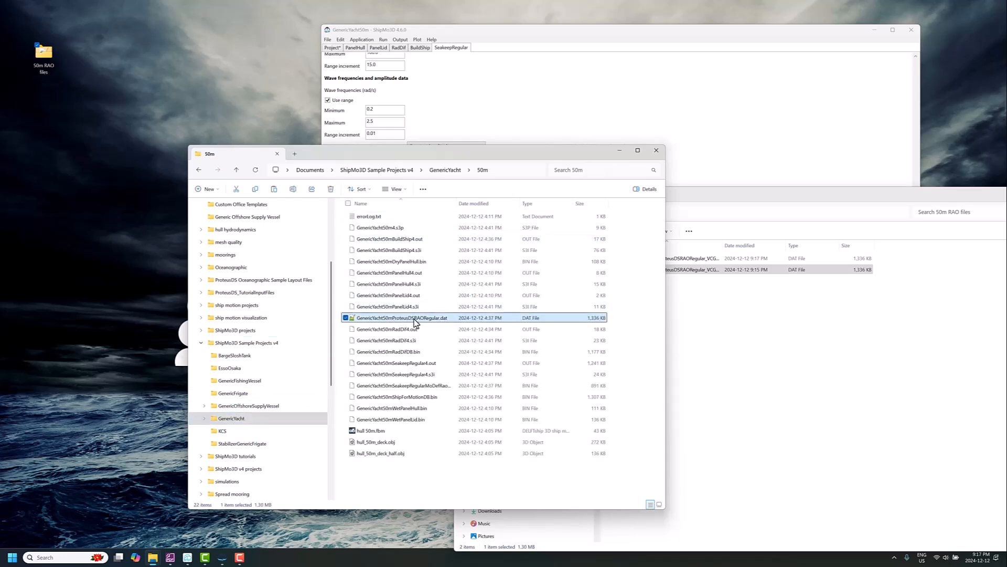
pyautogui.click(420, 318)
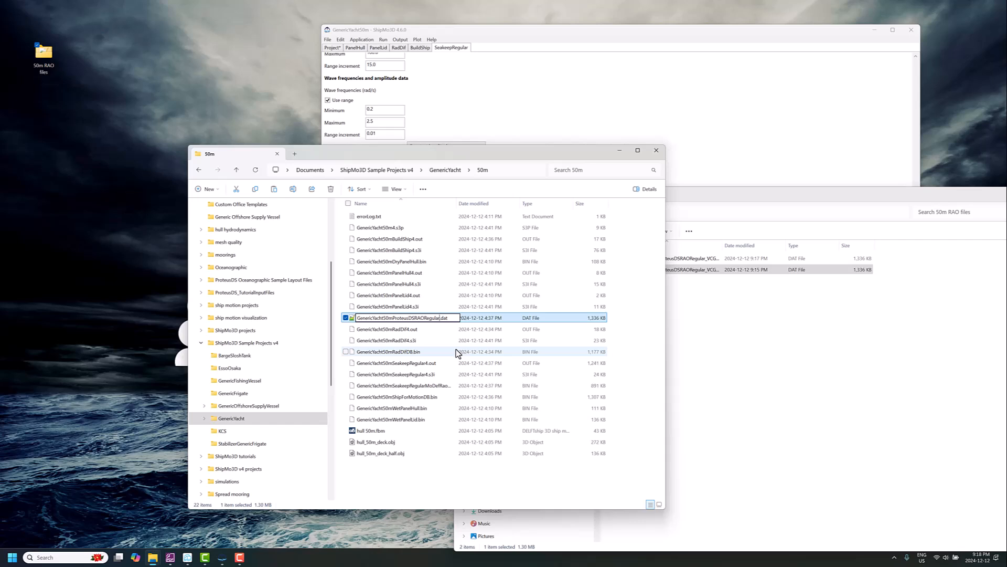
pyautogui.write('_barehull')
pyautogui.press('Return')
pyautogui.hotkey('ctrl', 'c')
pyautogui.click(718, 345)
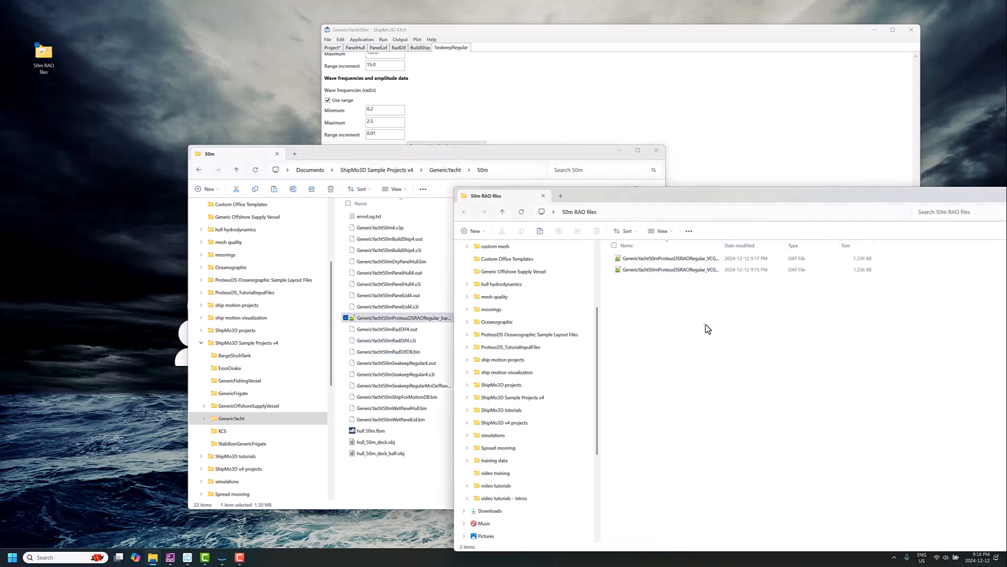
pyautogui.hotkey('ctrl', 'v')
# Minimise the 50m folder, ShipMo3D and 50m RAO files windows to clear the desktop.
pyautogui.click(621, 151)
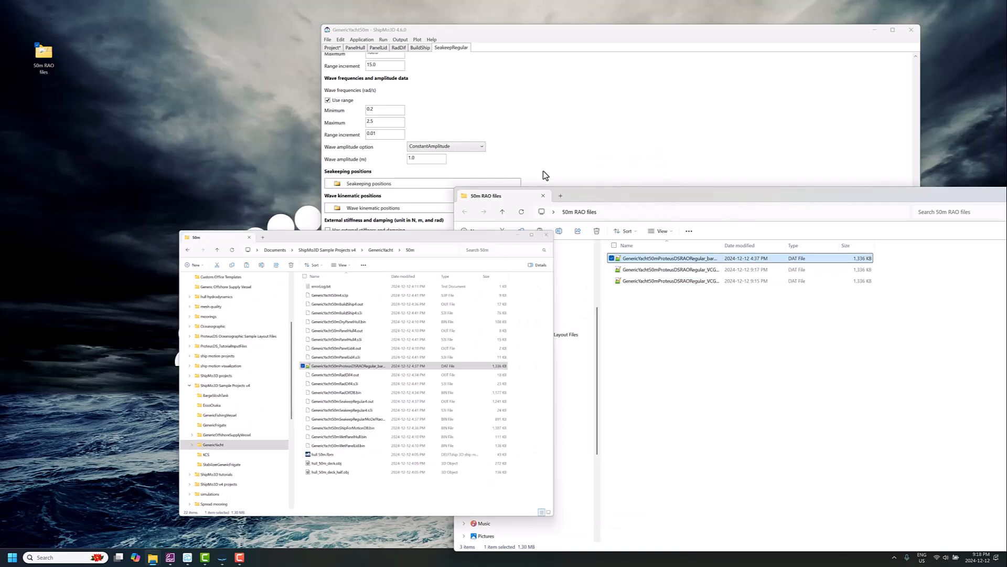
pyautogui.click(873, 30)
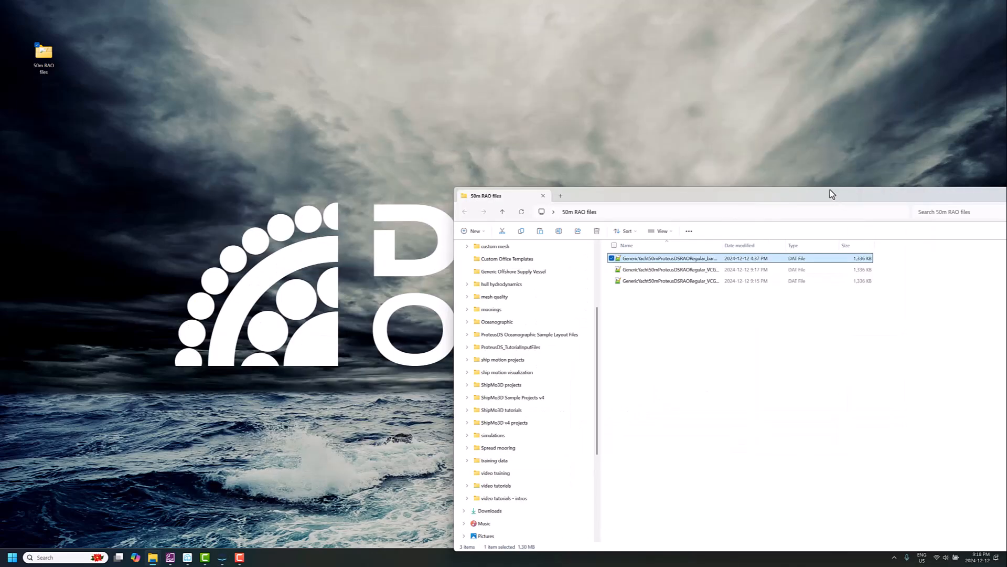
pyautogui.moveTo(830, 192); pyautogui.dragTo(573, 95)
pyautogui.click(767, 97)
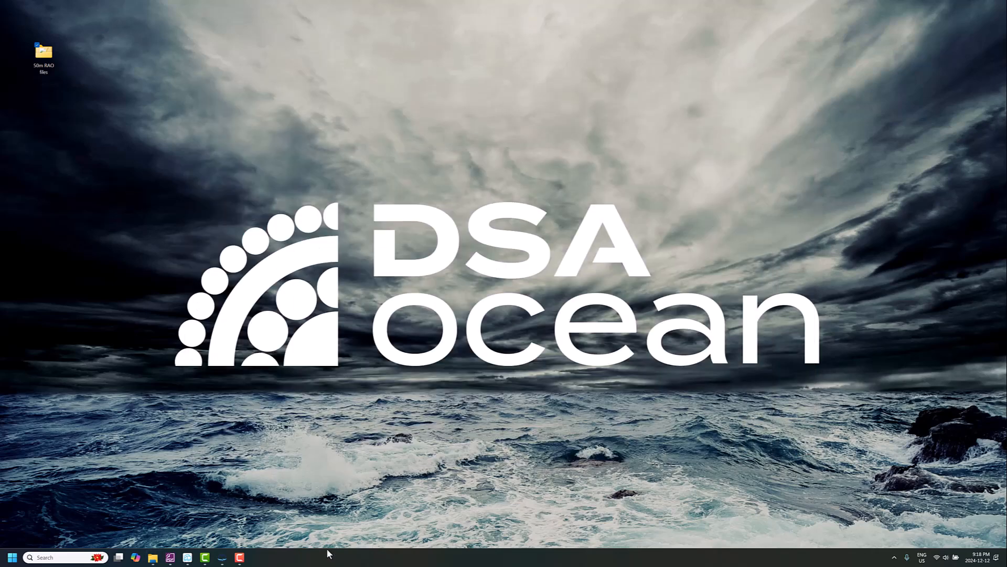
# Switch to ProteusDS Ship Motion Toolbox and load GenericYacht50mProteusDSRAORegular_barehull.dat from the desktop's 50m RAO files folder as the motion RAO.
pyautogui.click(188, 557)
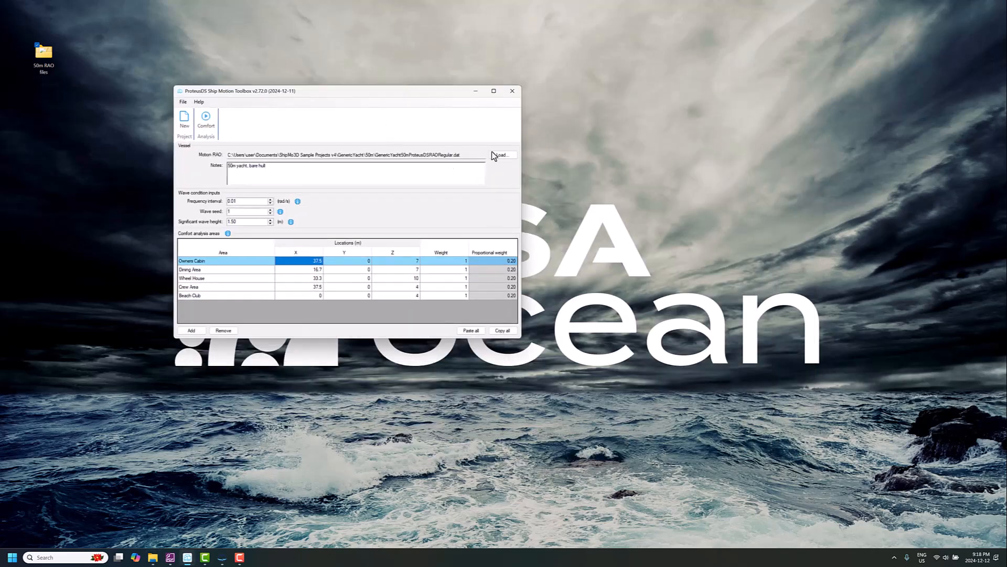
pyautogui.click(361, 180)
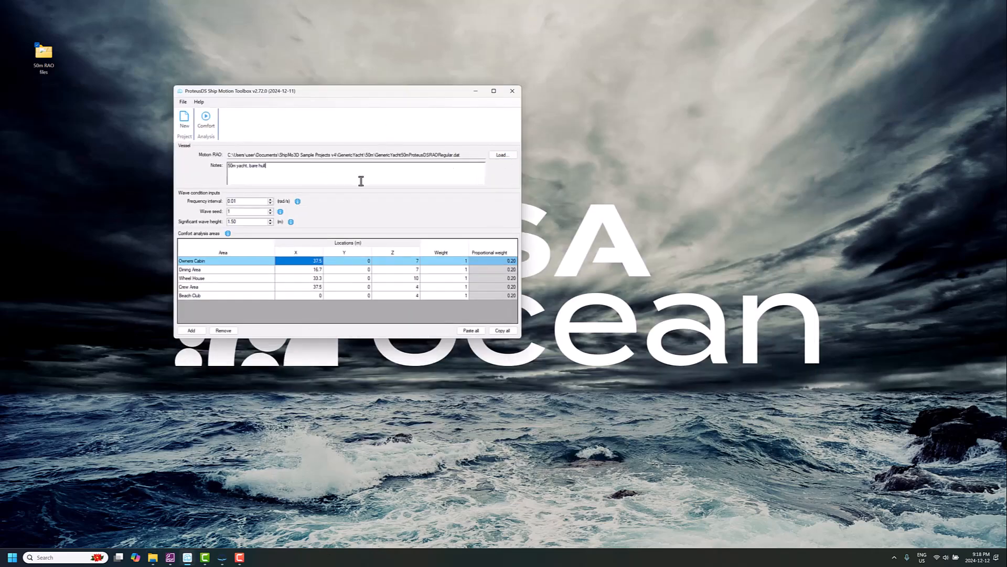
pyautogui.click(506, 156)
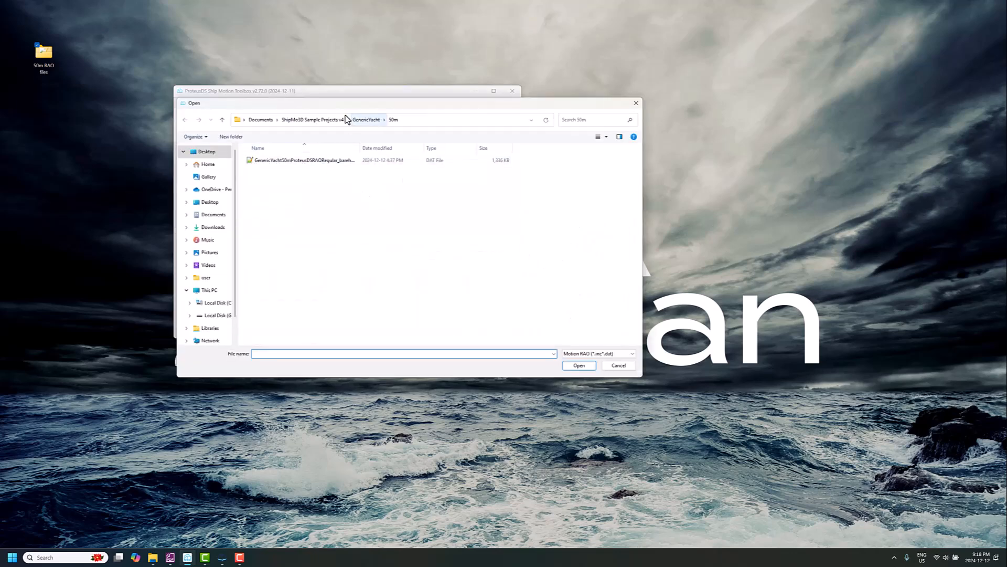
pyautogui.click(205, 152)
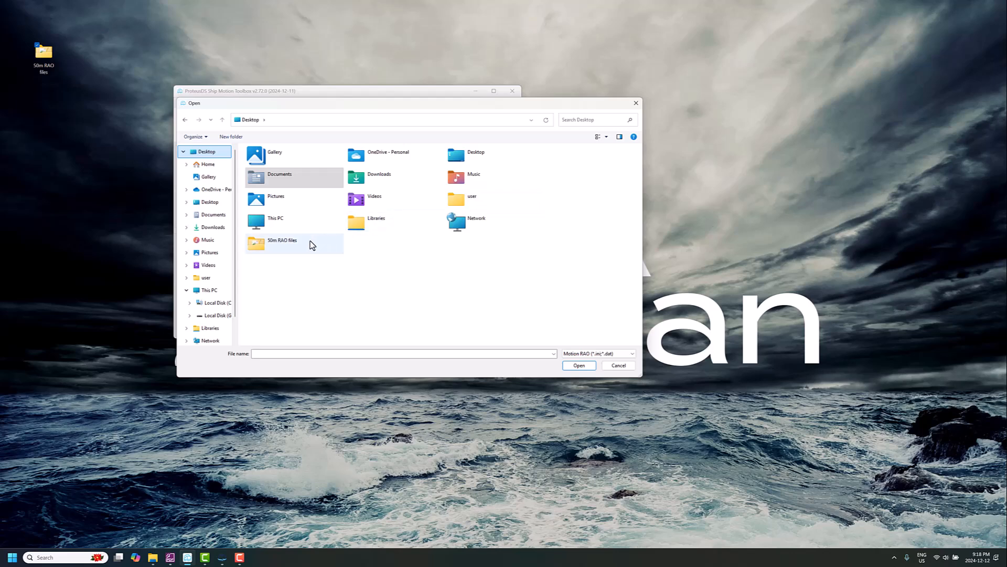
pyautogui.doubleClick(292, 247)
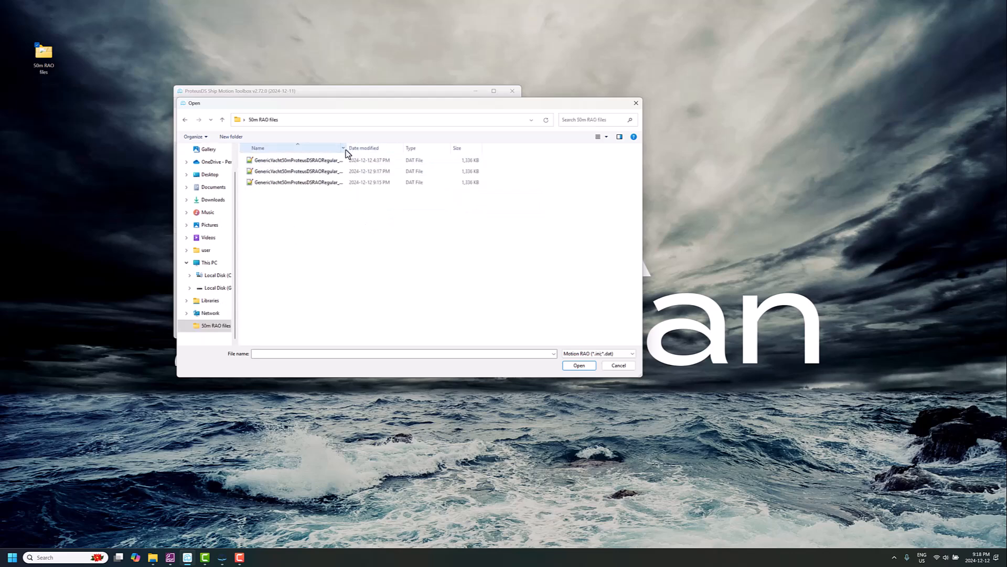
pyautogui.doubleClick(347, 150)
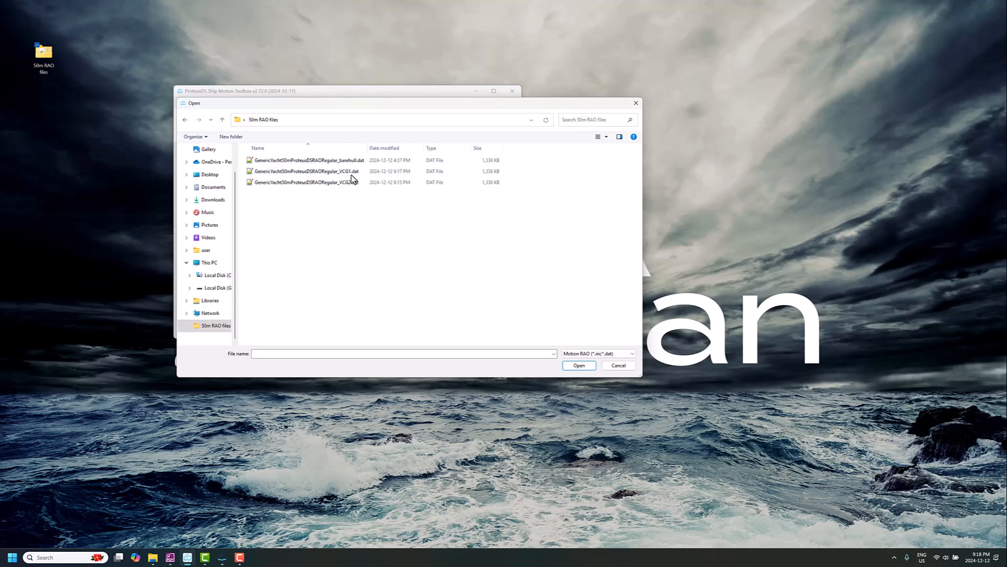
pyautogui.click(353, 160)
pyautogui.click(580, 366)
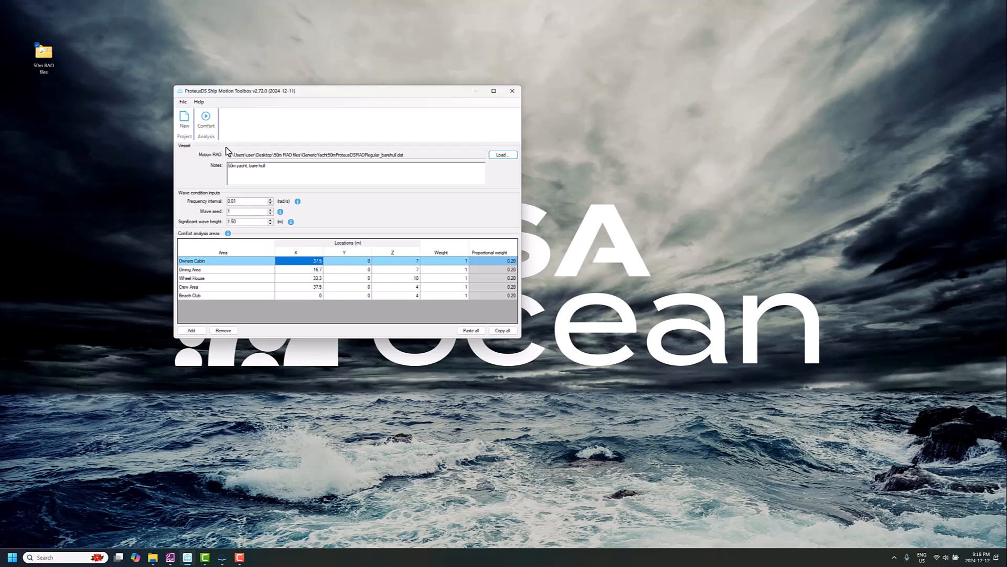
# Run the comfort analysis for the bare hull RAO and move its output window beside the main window.
pyautogui.click(259, 168)
pyautogui.click(206, 121)
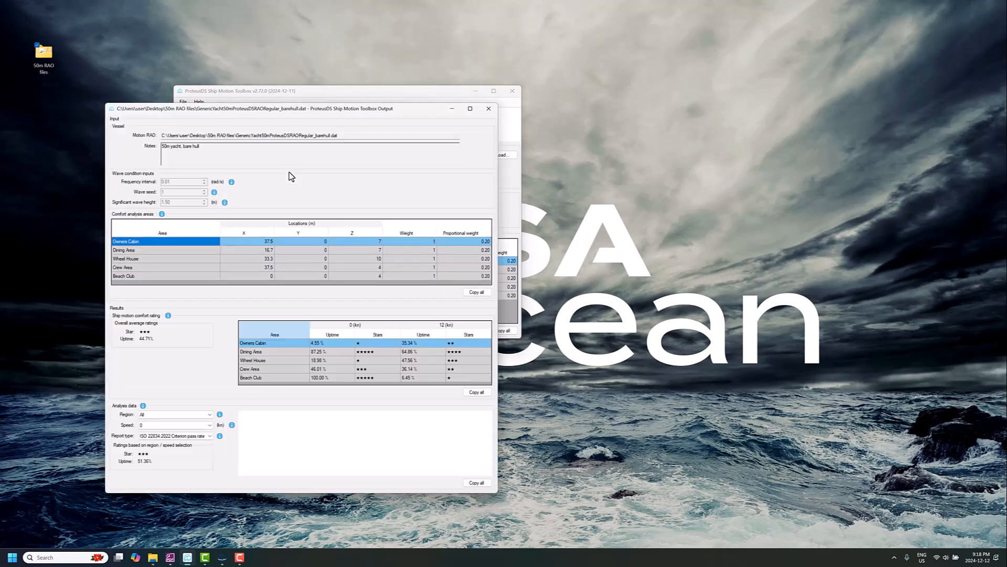
pyautogui.moveTo(301, 111); pyautogui.dragTo(780, 47)
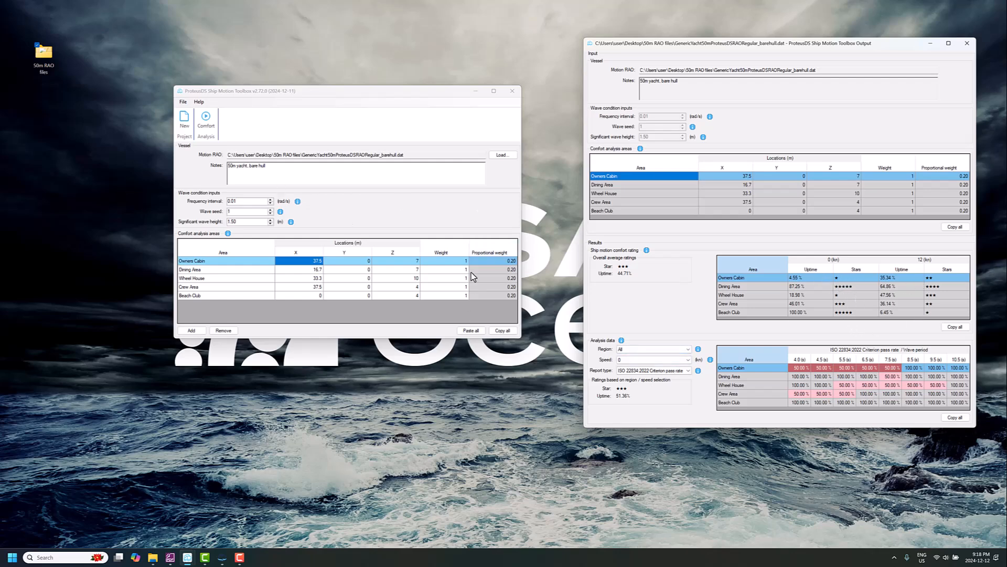
# Set the notes to "50m yacht, bare hull, VCG1 -10% nominal" and load GenericYacht50mProteusDSRAORegular_VCG1.dat as the motion RAO.
pyautogui.click(286, 169)
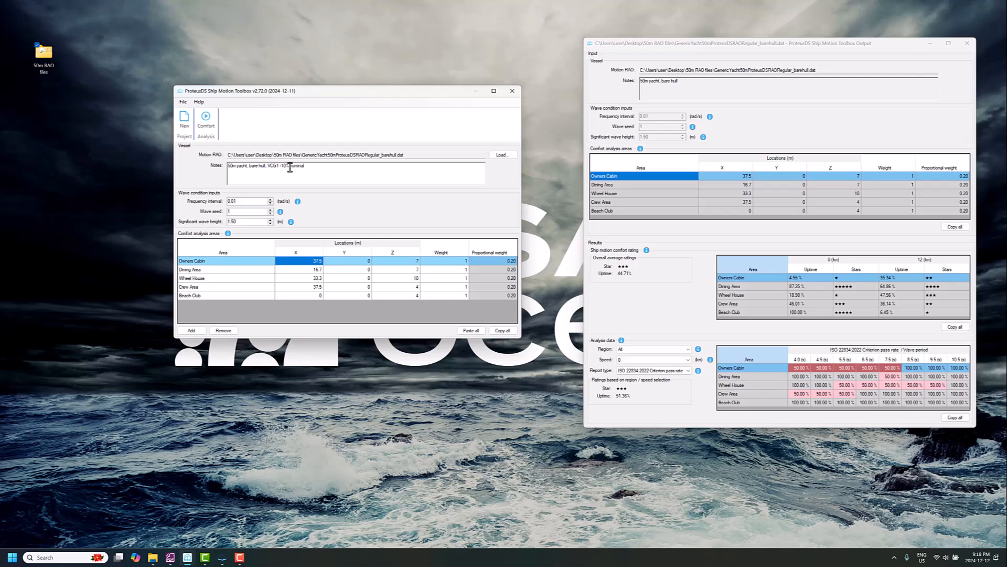
pyautogui.click(502, 155)
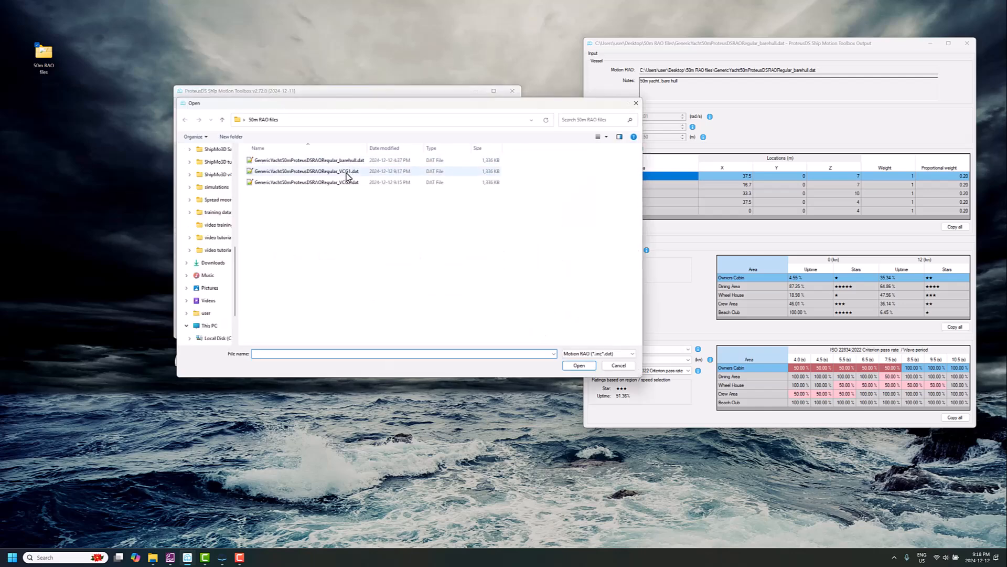
pyautogui.click(349, 172)
pyautogui.click(579, 366)
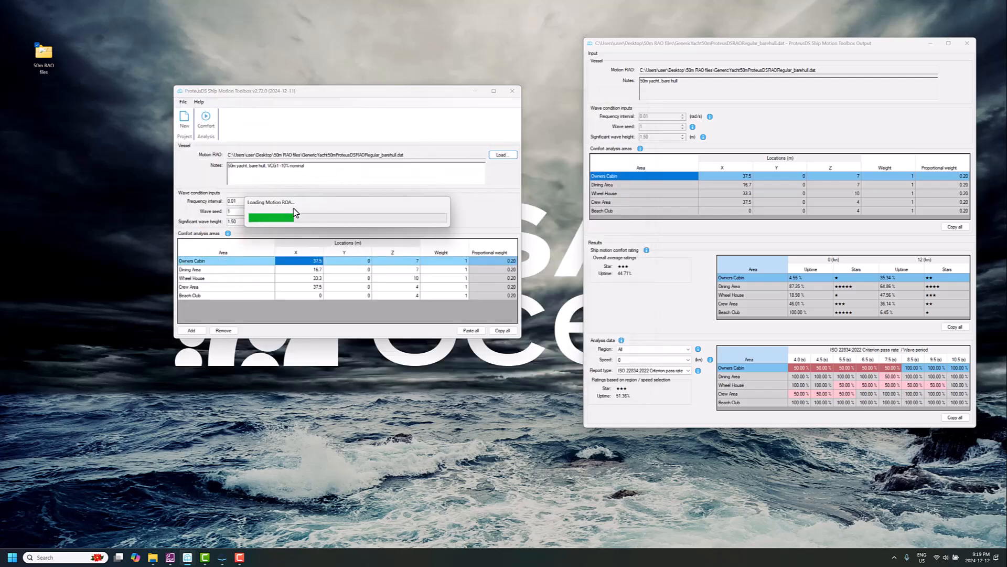
# Run the comfort analysis for the VCG1 RAO and rearrange its output window and the main window for comparison.
pyautogui.click(207, 120)
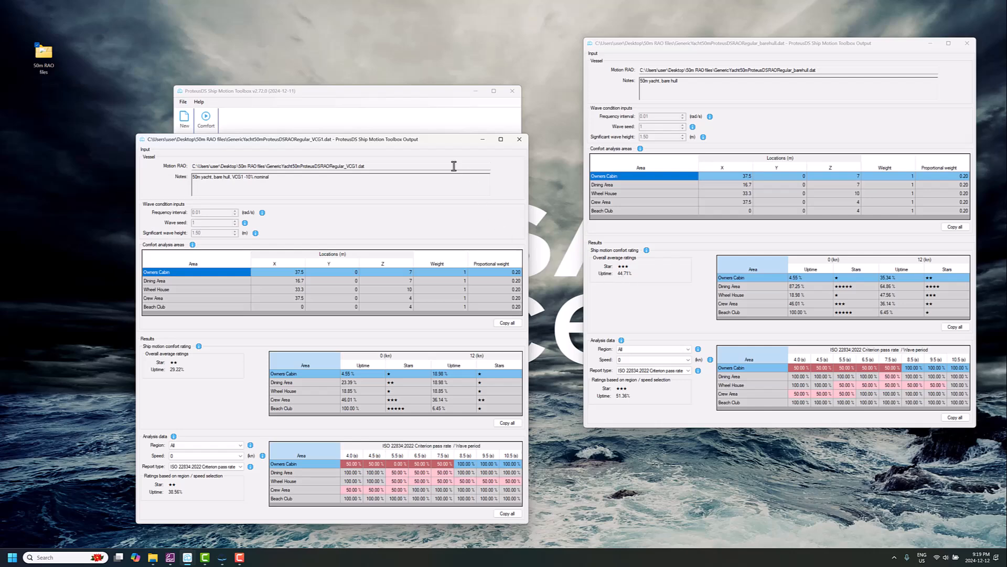
pyautogui.moveTo(422, 139); pyautogui.dragTo(285, 159)
pyautogui.moveTo(291, 95); pyautogui.dragTo(332, 65)
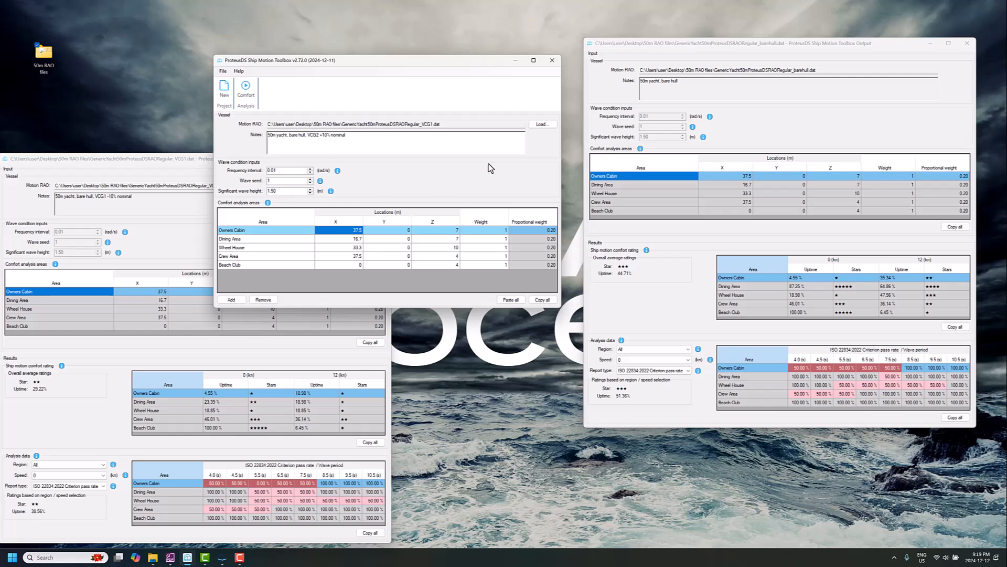
# Set the notes to "50m yacht, bare hull, VCG2 +10% nominal" and load GenericYacht50mProteusDSRAORegular_VCG2.dat as the motion RAO.
pyautogui.click(543, 124)
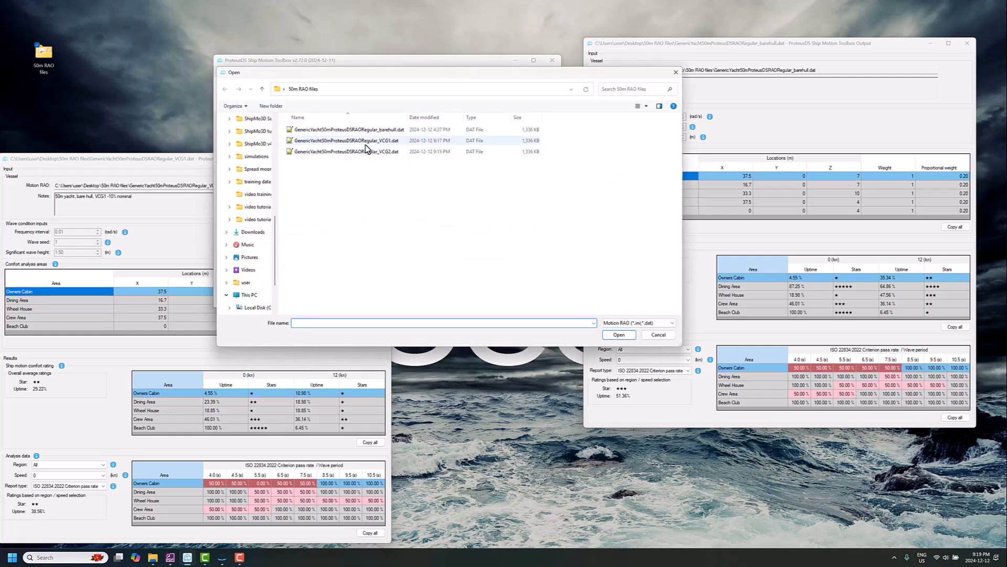
pyautogui.click(366, 151)
pyautogui.click(618, 335)
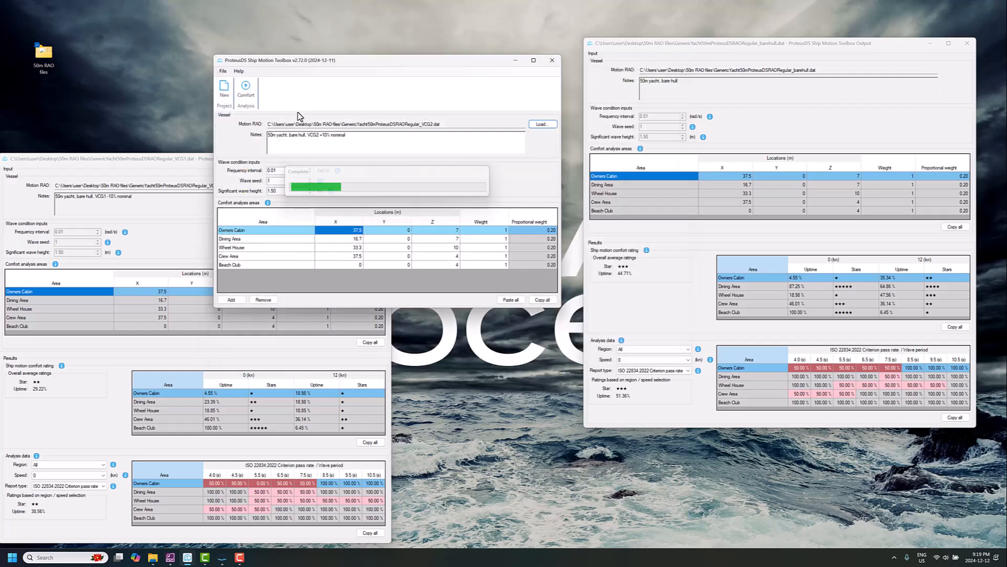
# Run the comfort analysis for the VCG2 RAO and arrange the output windows so VCG1 and VCG2 sit side by side.
pyautogui.click(245, 90)
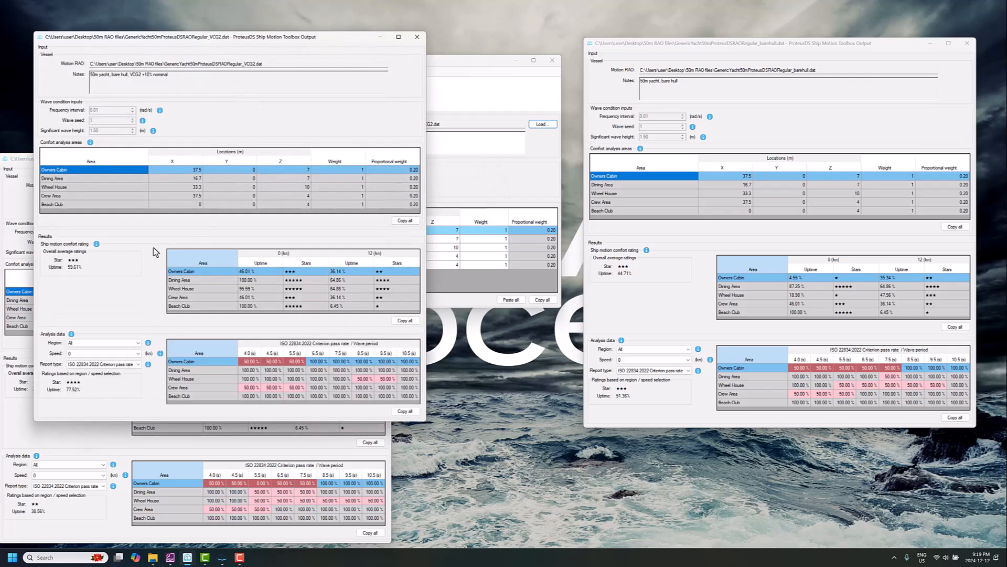
pyautogui.moveTo(272, 42); pyautogui.dragTo(776, 126)
pyautogui.moveTo(723, 48); pyautogui.dragTo(379, 32)
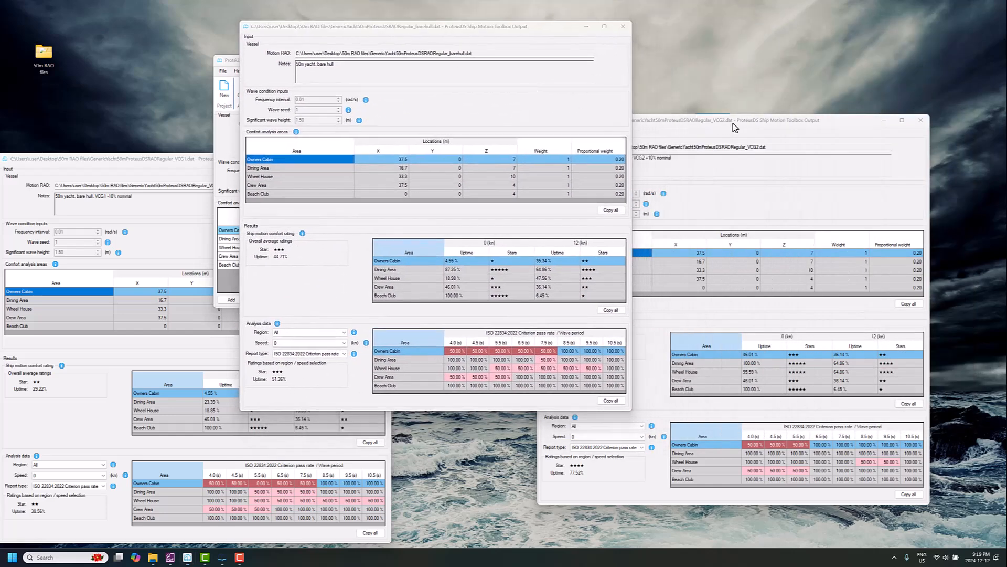
pyautogui.moveTo(734, 120); pyautogui.dragTo(797, 125)
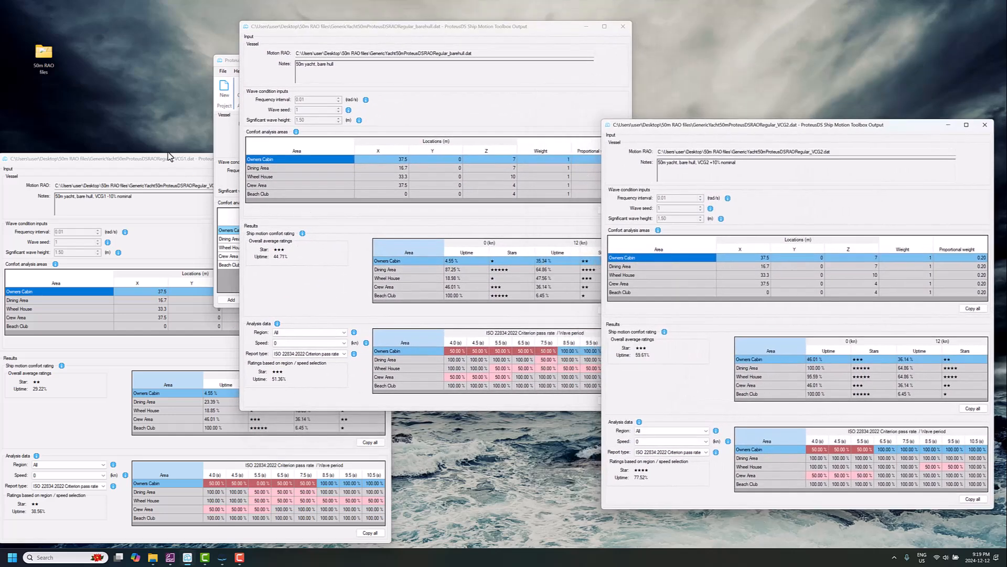
pyautogui.moveTo(168, 156); pyautogui.dragTo(242, 140)
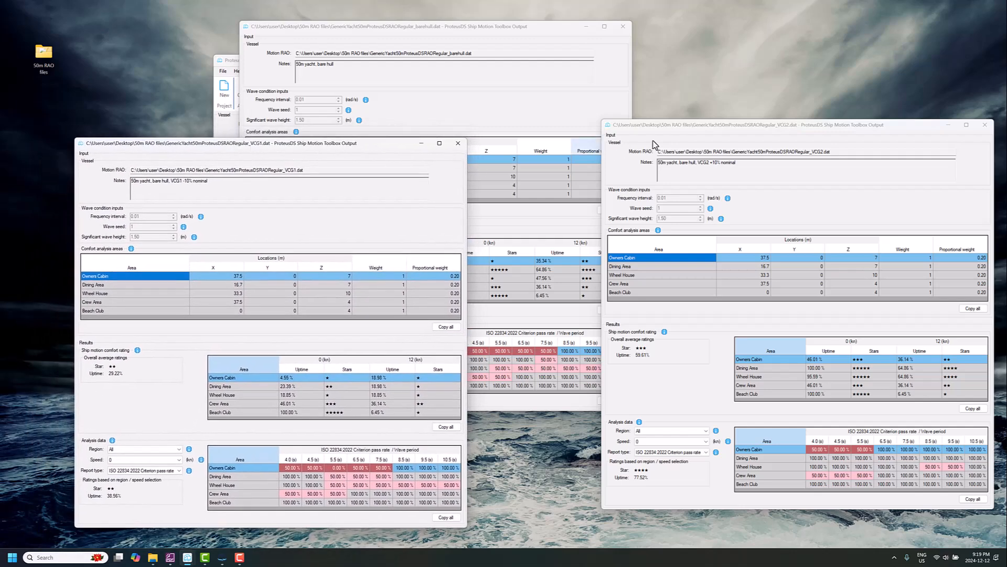
pyautogui.moveTo(667, 134); pyautogui.dragTo(631, 144)
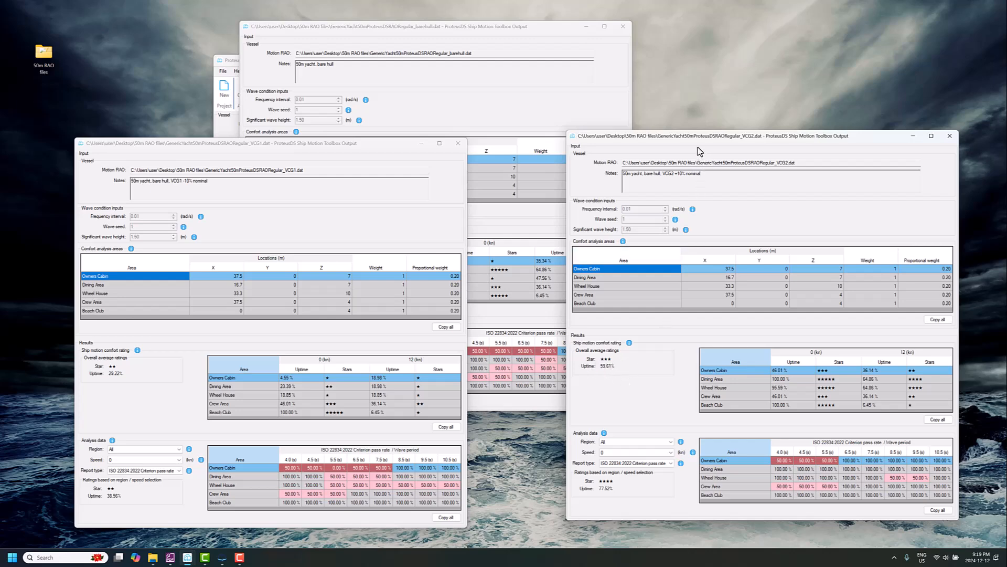
pyautogui.moveTo(698, 148); pyautogui.dragTo(660, 152)
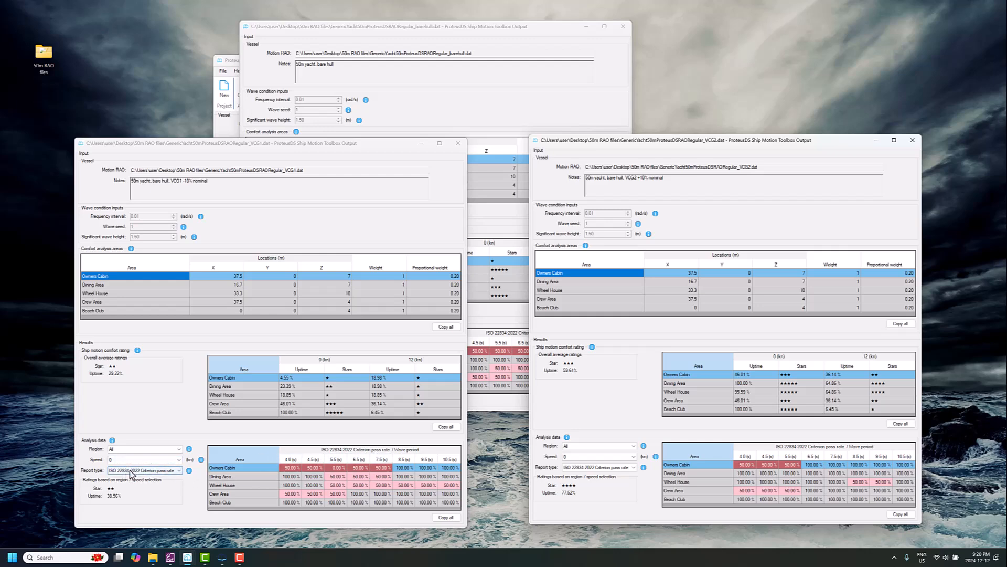
# Switch the report type to Incidence of motion sickness (%) in the VCG1 and VCG2 outputs and bring the two windows closer together.
pyautogui.click(167, 471)
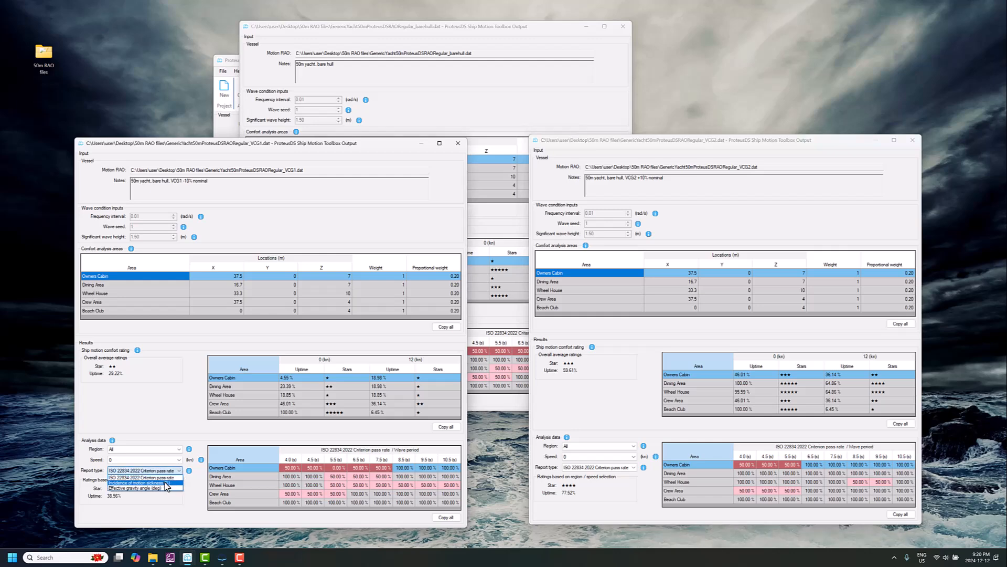
pyautogui.click(166, 483)
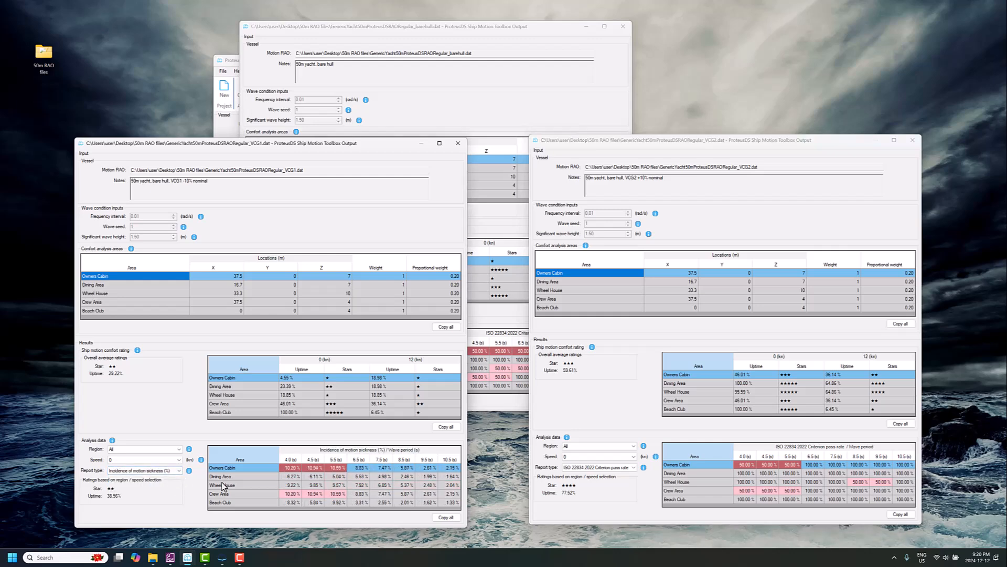
pyautogui.click(587, 469)
pyautogui.click(587, 471)
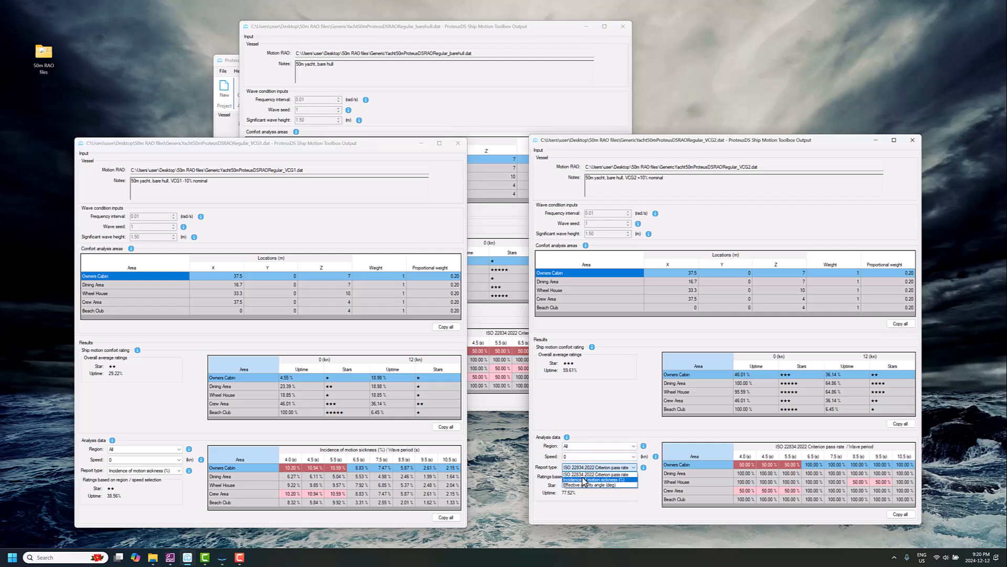
pyautogui.click(586, 480)
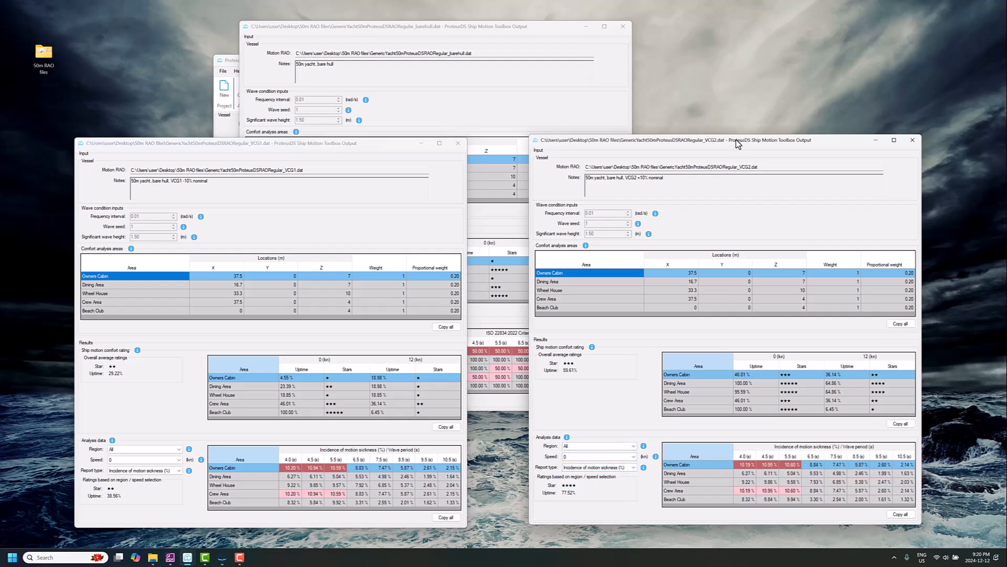
pyautogui.moveTo(737, 140); pyautogui.dragTo(689, 154)
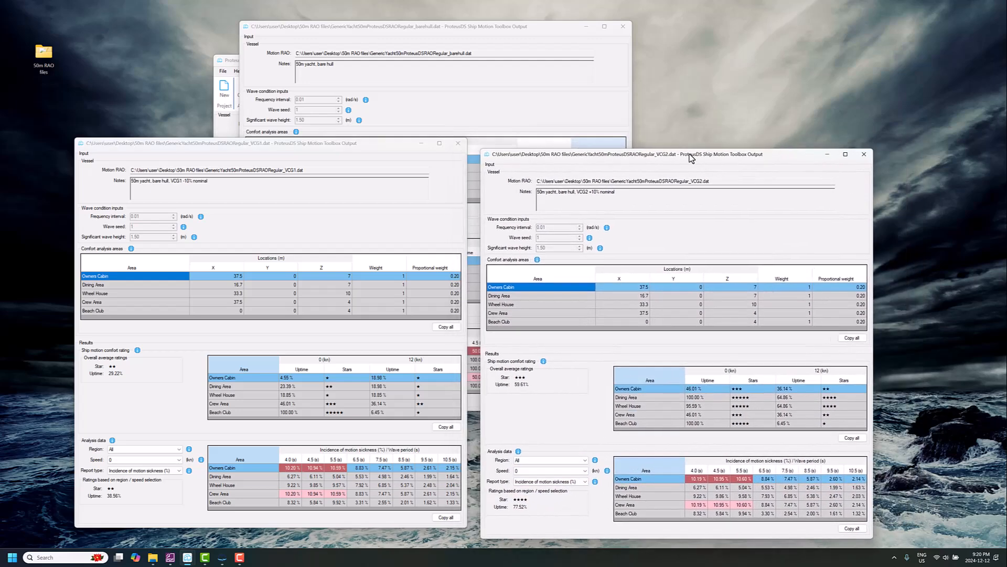
# Show the Effective gravity angle (deg) report in both the VCG2 and VCG1 outputs for comparison.
pyautogui.click(566, 483)
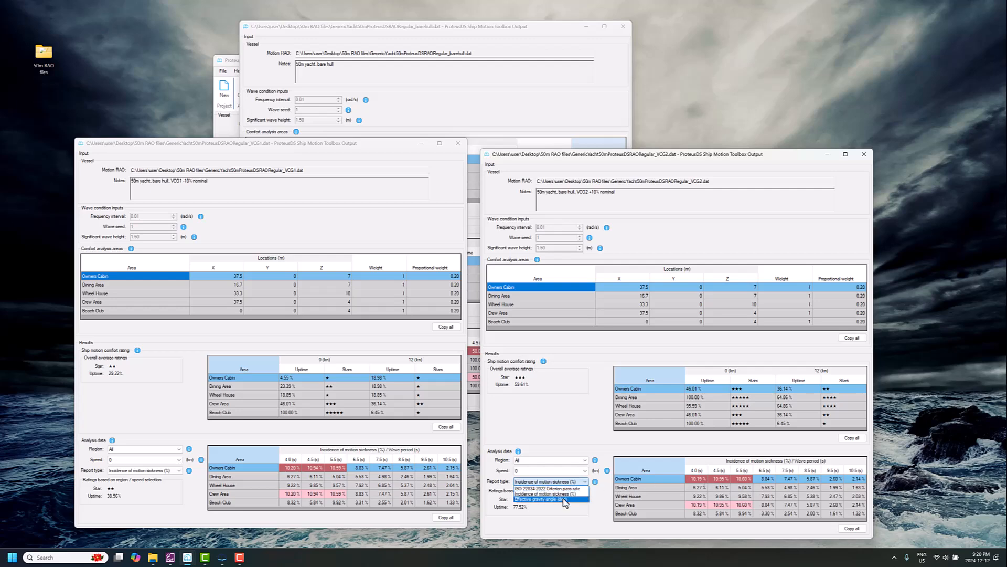
pyautogui.click(566, 500)
pyautogui.click(146, 471)
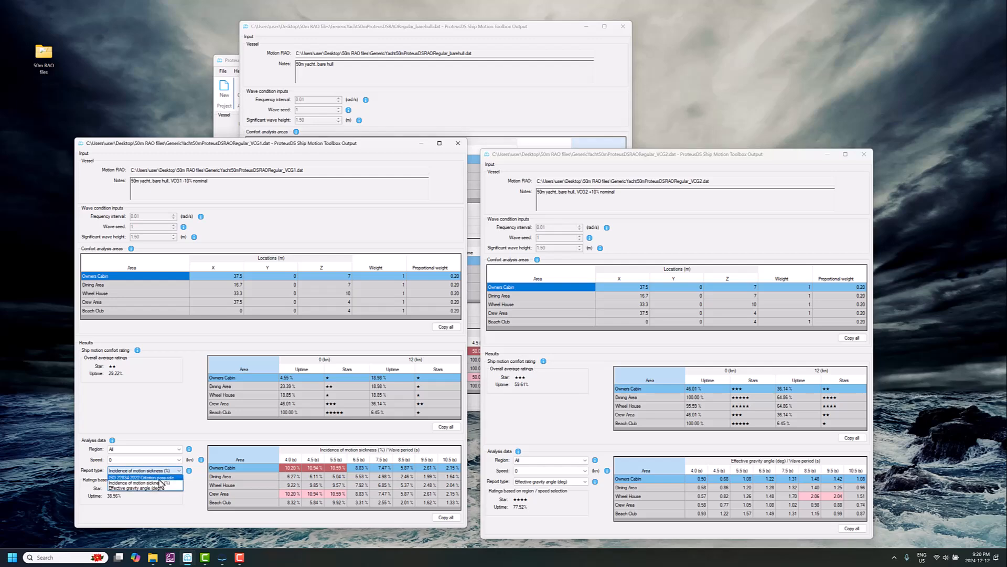
pyautogui.click(142, 489)
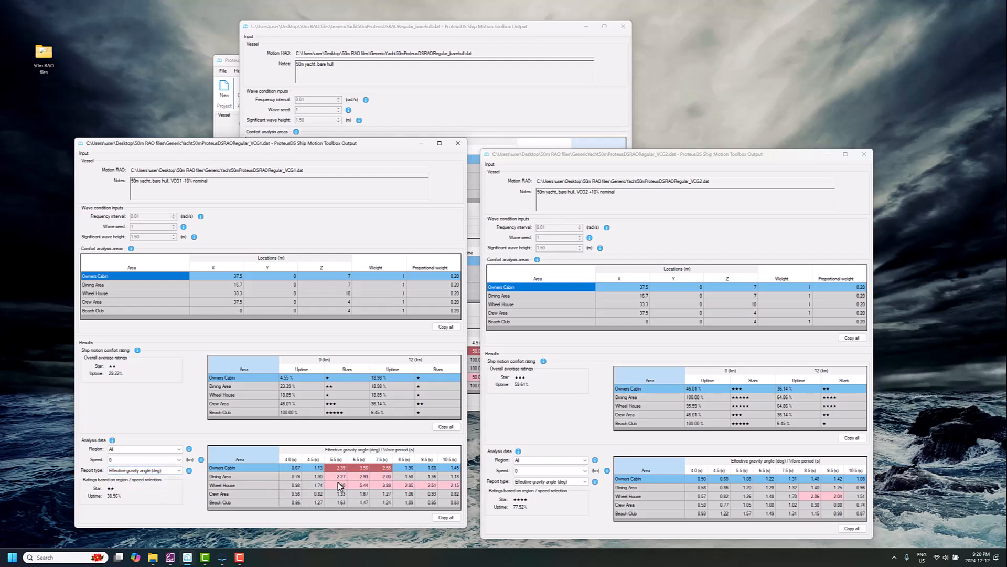